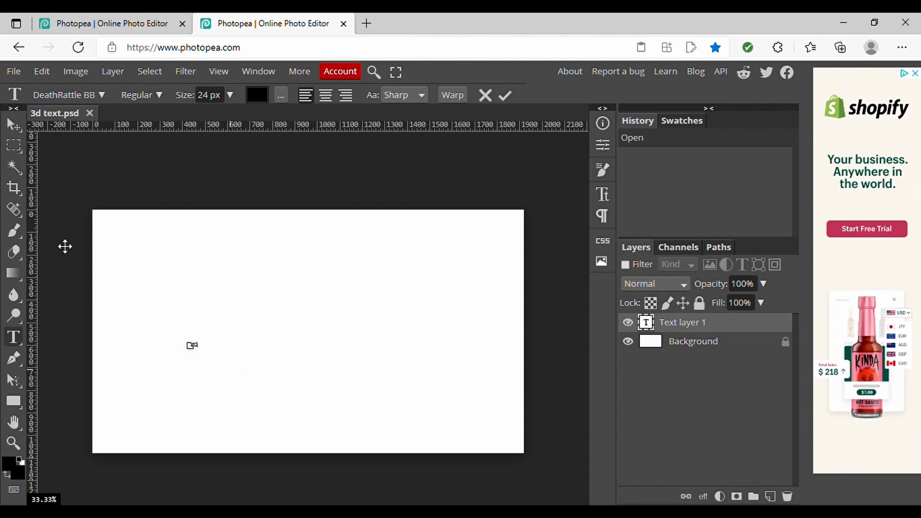
Step: Enable transform controls for the TEXT layer and enlarge the text to about 2780%
{"action": "left_click", "coordinate": [14, 124]}
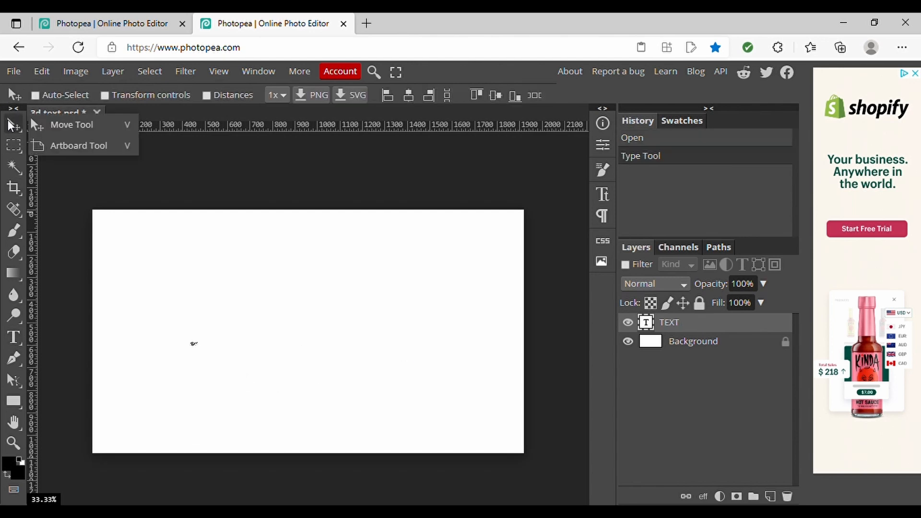
{"action": "left_click", "coordinate": [106, 97]}
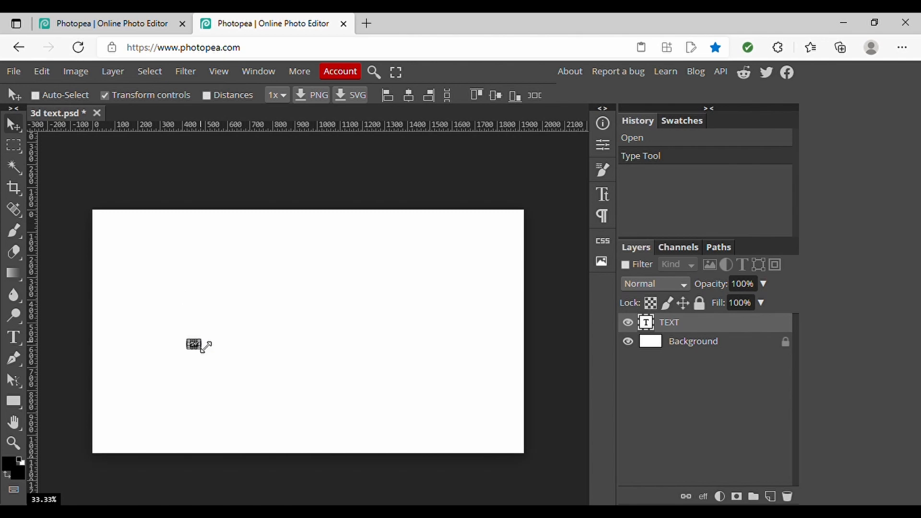
{"action": "left_click_drag", "start_coordinate": [201, 345], "coordinate": [414, 298]}
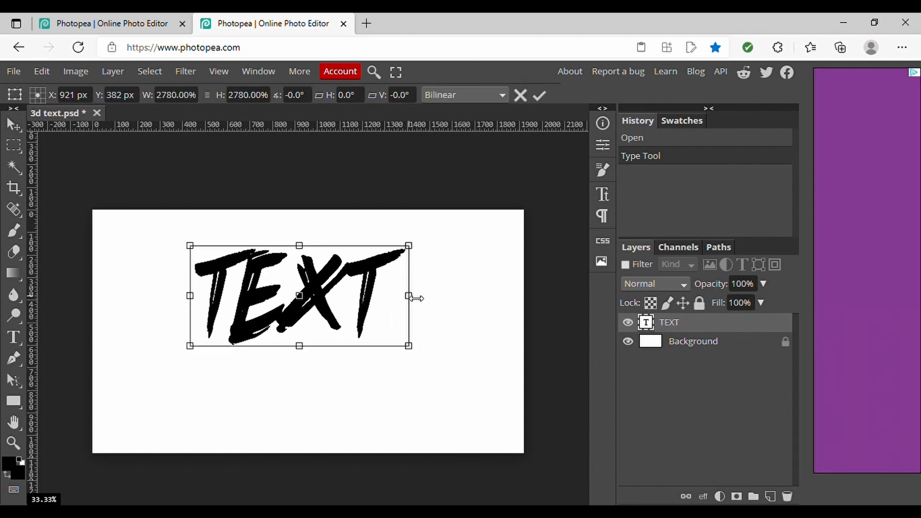
Step: Change the text's font to Cyberpunks and center the text on the canvas
{"action": "left_click", "coordinate": [19, 332]}
{"action": "left_click", "coordinate": [227, 348]}
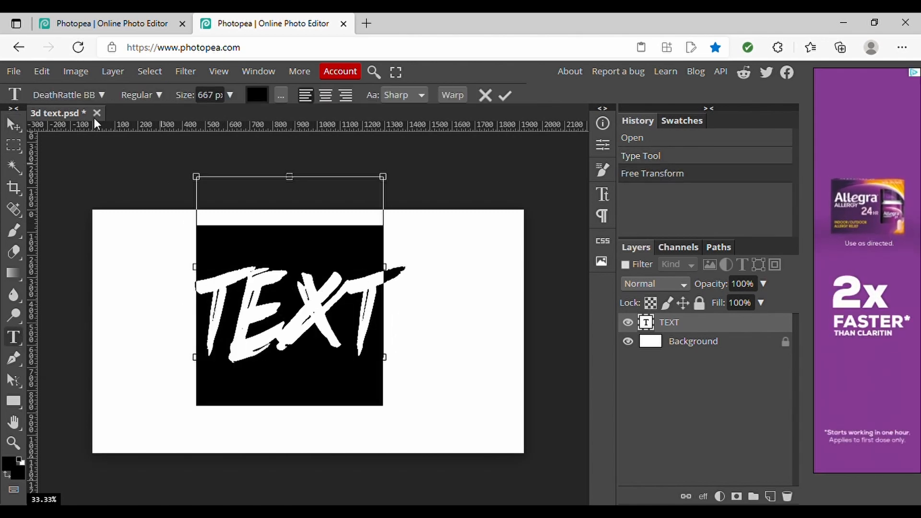
{"action": "left_click", "coordinate": [77, 101]}
{"action": "scroll", "coordinate": [108, 307], "scroll_direction": "down", "scroll_amount": 4}
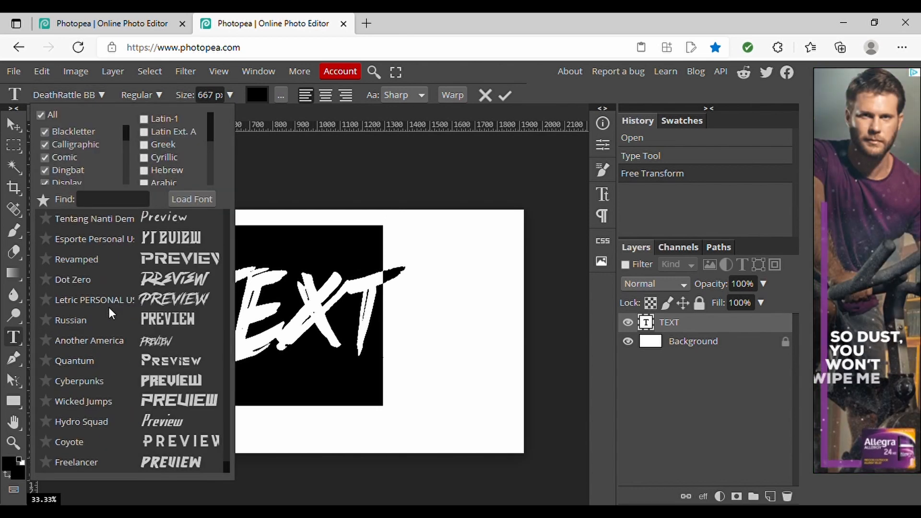
{"action": "left_click", "coordinate": [137, 381]}
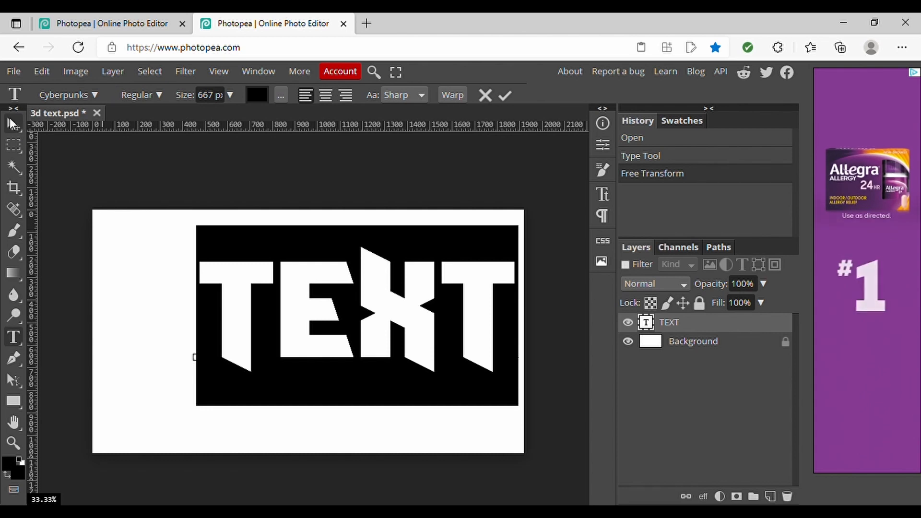
{"action": "left_click", "coordinate": [17, 126]}
{"action": "left_click_drag", "start_coordinate": [334, 305], "coordinate": [285, 327]}
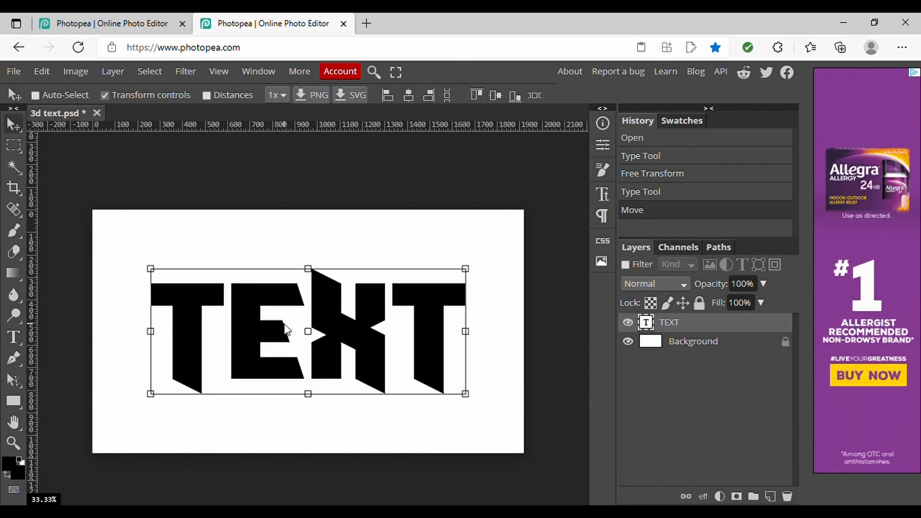
Step: Duplicate the TEXT layer and place the copy beneath the original
{"action": "key", "text": "ctrl+j"}
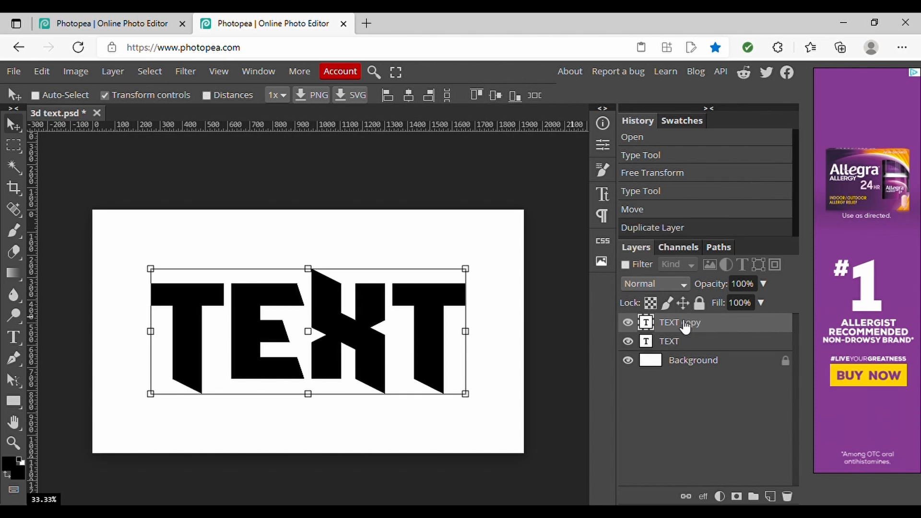
{"action": "key", "text": "Delete"}
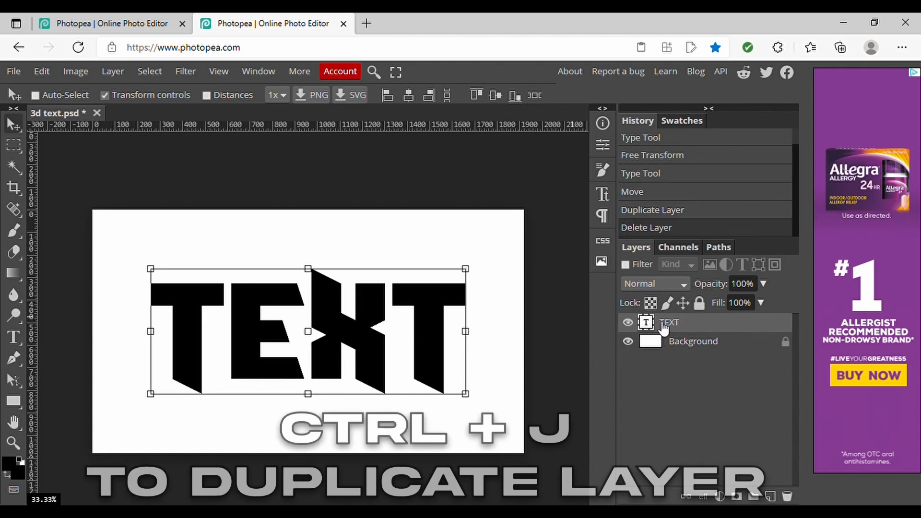
{"action": "key", "text": "ctrl+j"}
{"action": "right_click", "coordinate": [663, 328]}
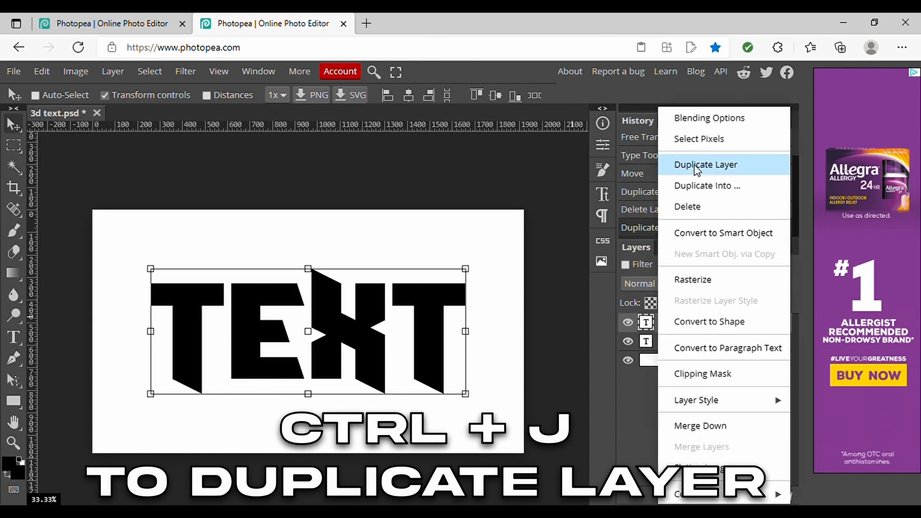
{"action": "left_click", "coordinate": [645, 324]}
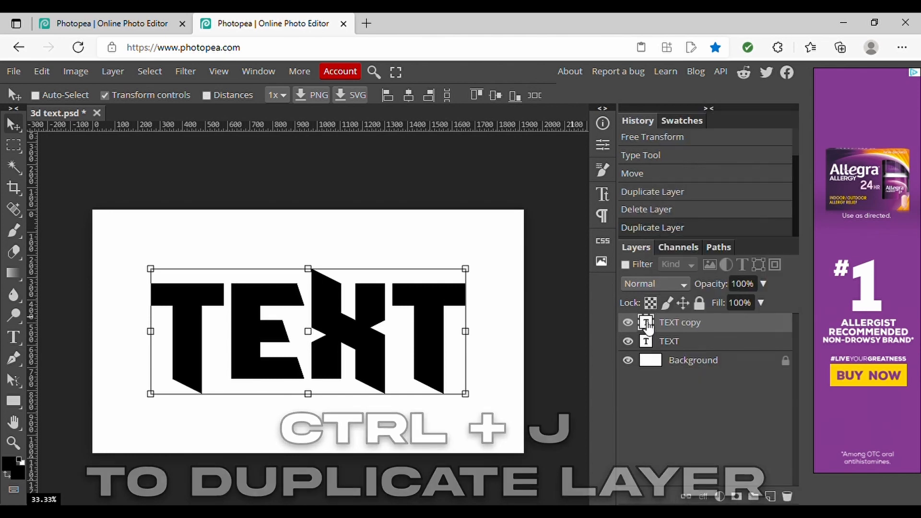
{"action": "left_click_drag", "start_coordinate": [645, 324], "coordinate": [661, 354]}
Step: Recolor all of the text on the original TEXT layer to red fd4242
{"action": "left_click", "coordinate": [664, 329]}
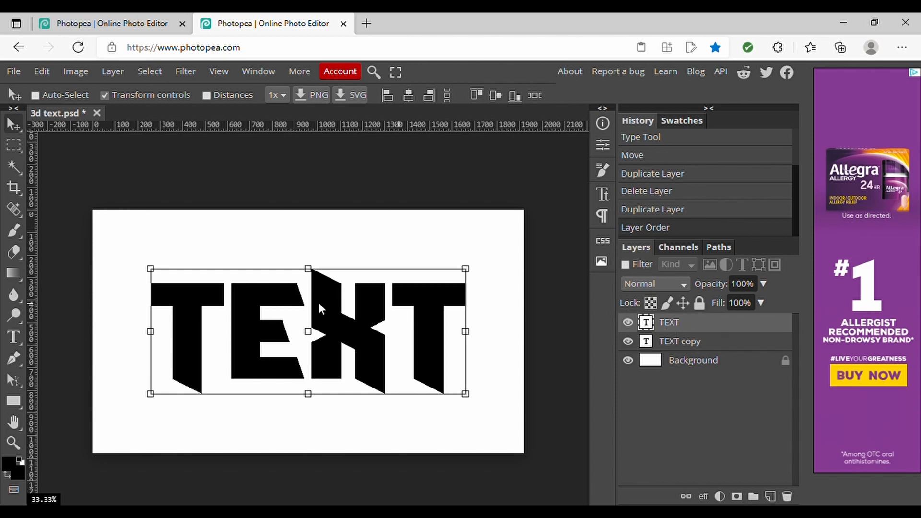
{"action": "left_click", "coordinate": [11, 340]}
{"action": "left_click", "coordinate": [209, 344]}
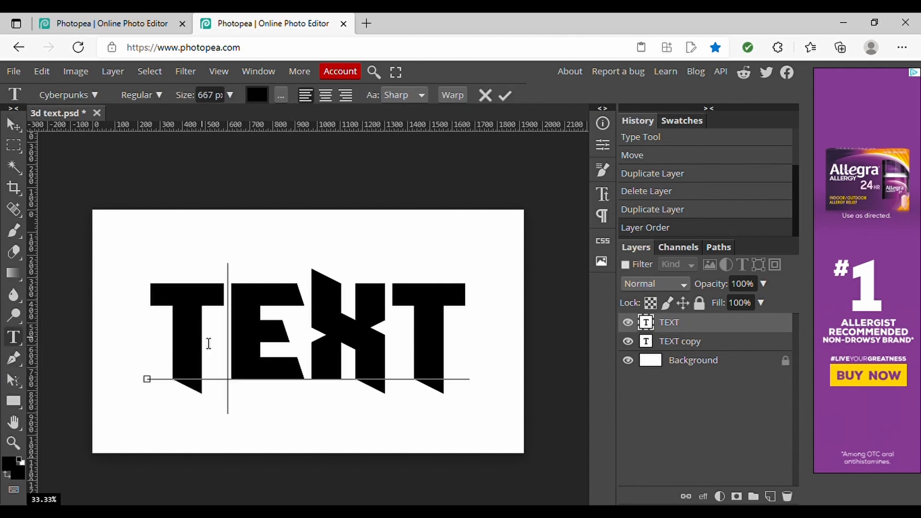
{"action": "key", "text": "ctrl+a"}
{"action": "left_click", "coordinate": [257, 96]}
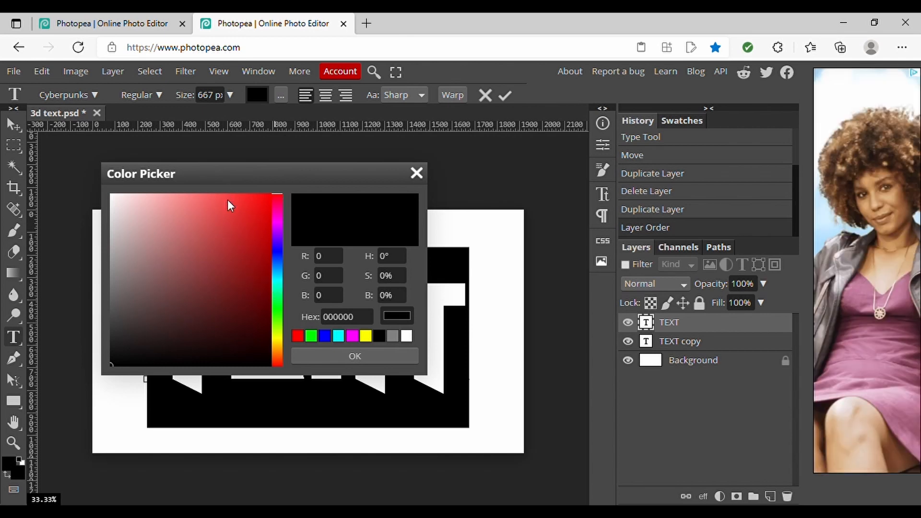
{"action": "left_click_drag", "start_coordinate": [227, 200], "coordinate": [229, 195]}
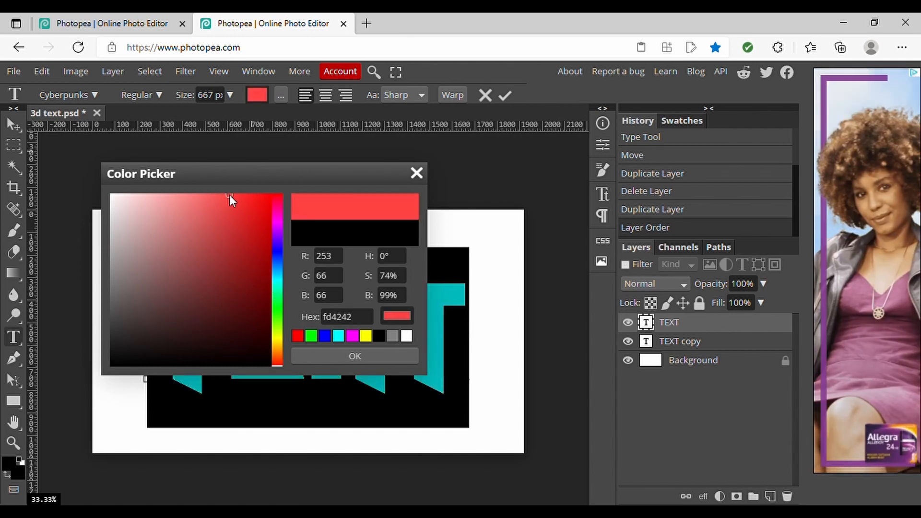
{"action": "left_click", "coordinate": [343, 357]}
Step: Replace the black copy with a duplicate of the red TEXT layer, placed beneath the original
{"action": "left_click", "coordinate": [664, 343]}
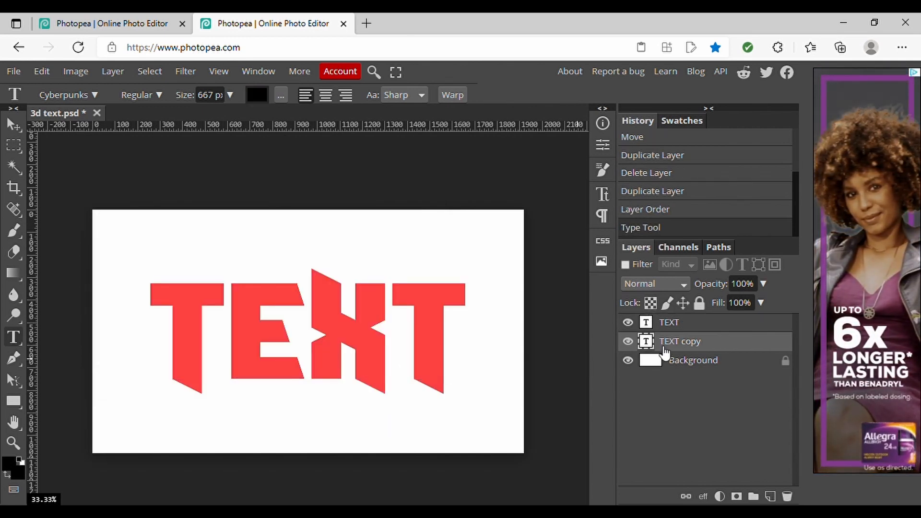
{"action": "key", "text": "Delete"}
{"action": "left_click", "coordinate": [672, 324]}
{"action": "key", "text": "ctrl+j"}
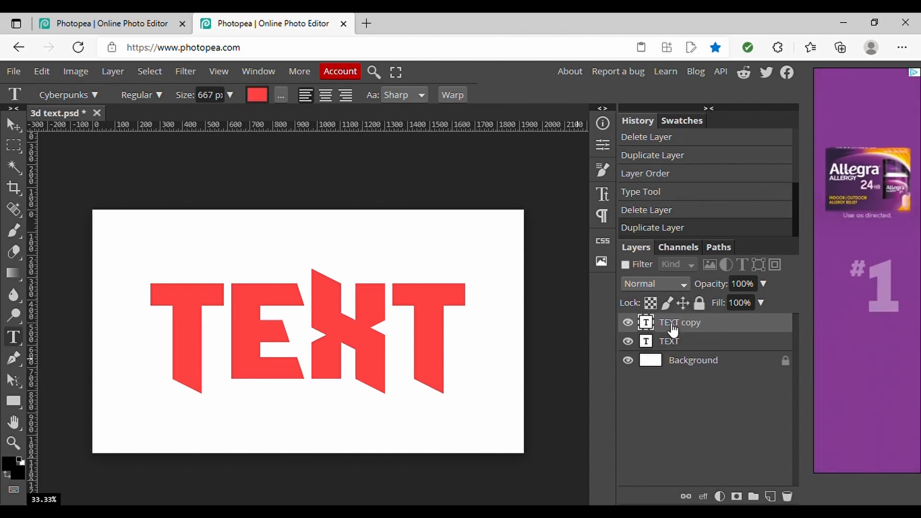
{"action": "left_click_drag", "start_coordinate": [672, 325], "coordinate": [677, 346]}
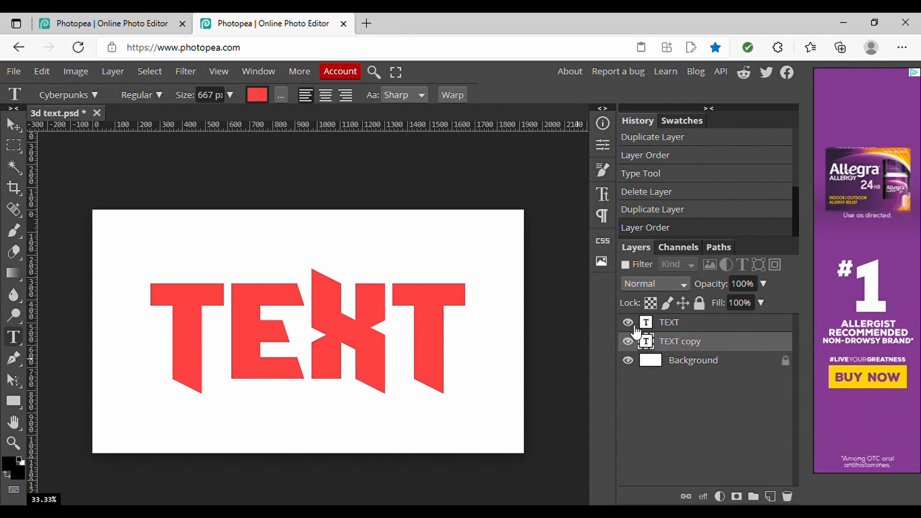
Step: Add a black Color Overlay at 20% opacity to the TEXT copy layer and make the original TEXT layer visible
{"action": "left_click", "coordinate": [703, 496]}
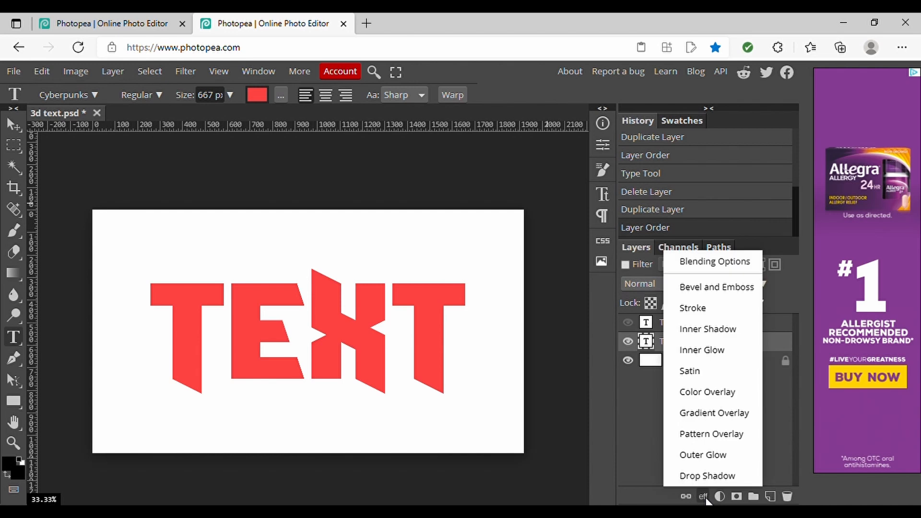
{"action": "left_click", "coordinate": [721, 394]}
{"action": "left_click_drag", "start_coordinate": [413, 176], "coordinate": [725, 222]}
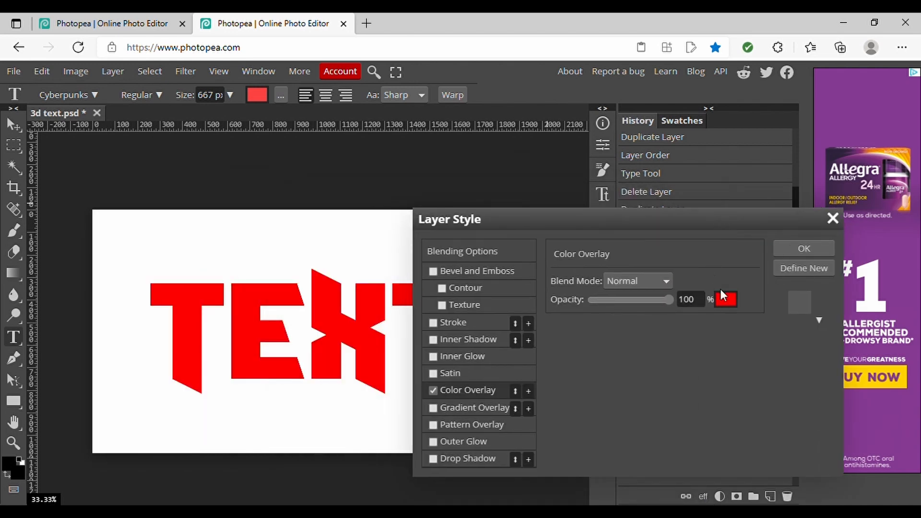
{"action": "left_click", "coordinate": [729, 300]}
{"action": "left_click", "coordinate": [379, 336]}
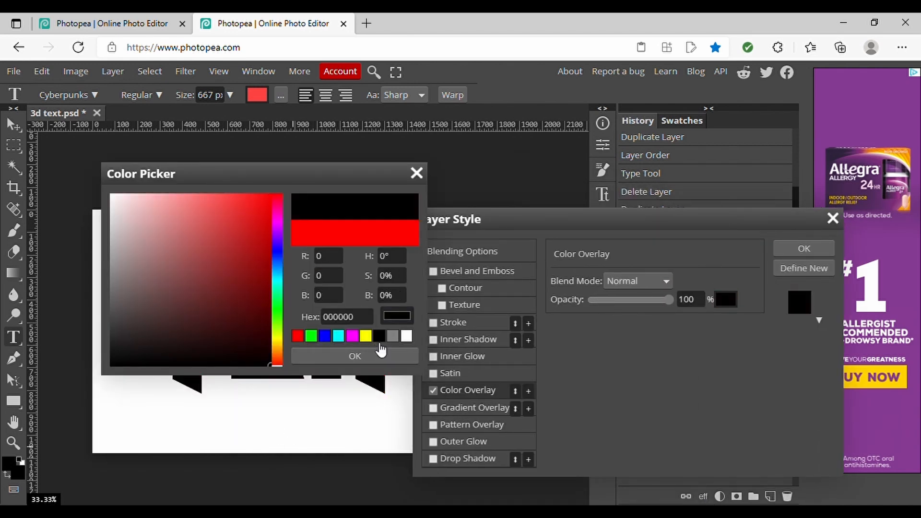
{"action": "left_click", "coordinate": [355, 356]}
{"action": "mouse_move", "coordinate": [600, 301]}
{"action": "left_mouse_down"}
{"action": "mouse_move", "coordinate": [647, 305]}
{"action": "mouse_move", "coordinate": [610, 310]}
{"action": "left_mouse_up"}
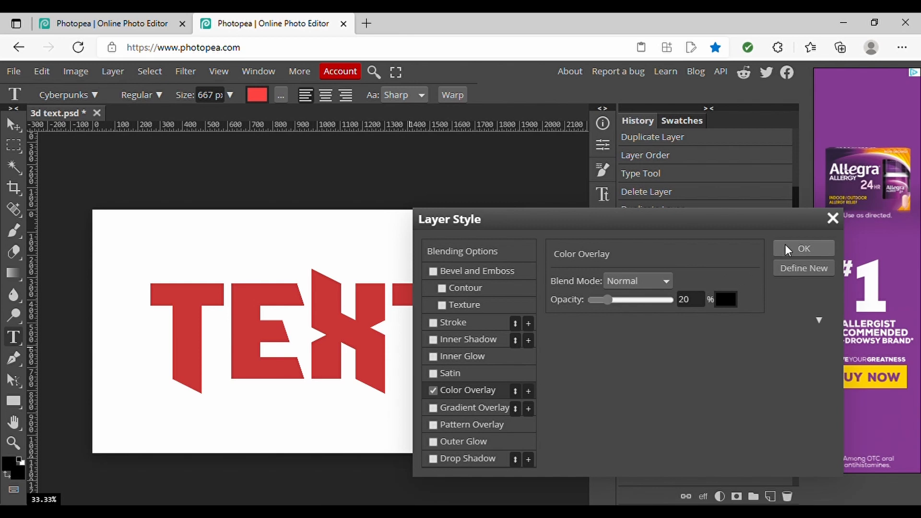
{"action": "left_click", "coordinate": [801, 249]}
{"action": "left_click", "coordinate": [627, 323]}
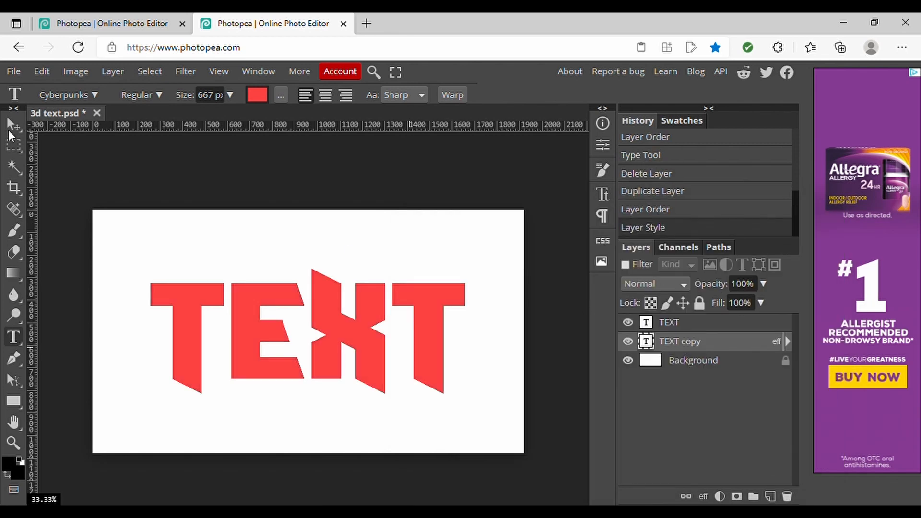
Step: Move the darkened TEXT copy straight down slightly below the front text
{"action": "left_click", "coordinate": [11, 127]}
{"action": "mouse_move", "coordinate": [335, 340]}
{"action": "left_mouse_down"}
{"action": "mouse_move", "coordinate": [334, 351]}
{"action": "mouse_move", "coordinate": [333, 335]}
{"action": "left_mouse_up"}
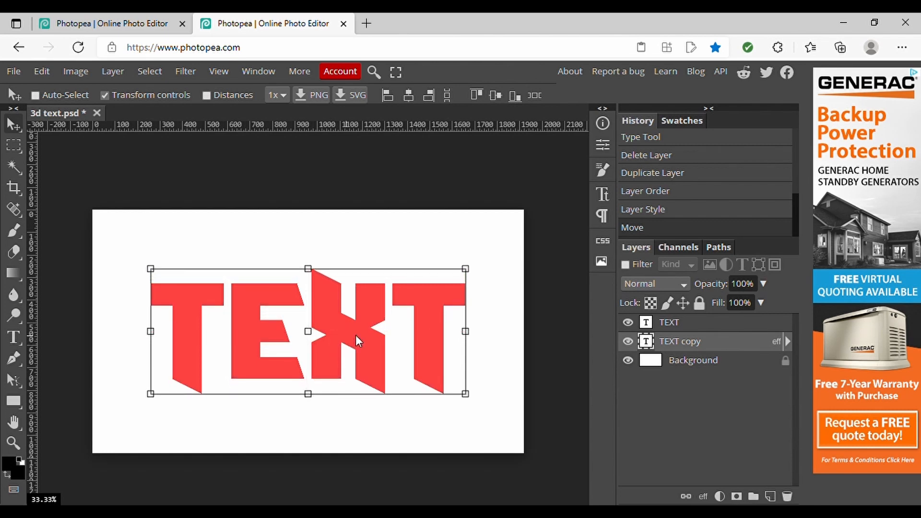
{"action": "left_click_drag", "start_coordinate": [435, 307], "coordinate": [436, 320]}
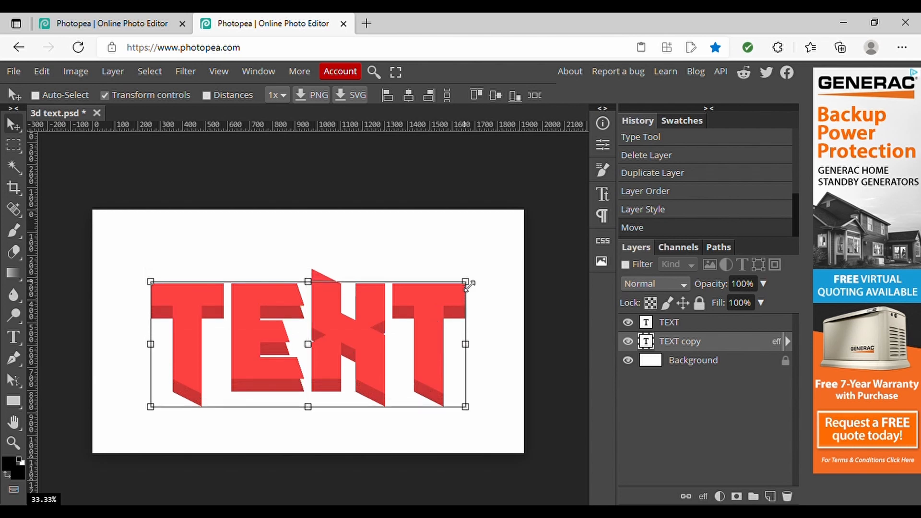
{"action": "left_click_drag", "start_coordinate": [467, 284], "coordinate": [412, 302]}
{"action": "left_click_drag", "start_coordinate": [318, 348], "coordinate": [346, 347]}
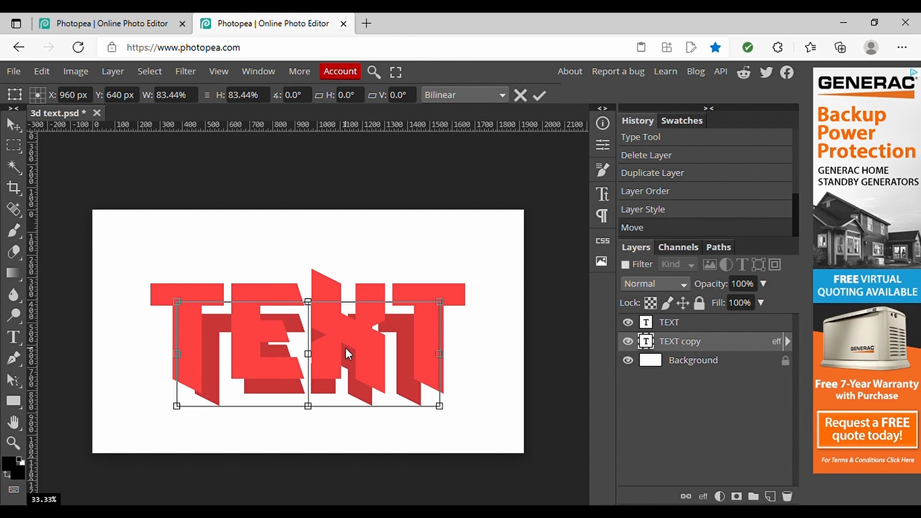
{"action": "key", "text": "Return"}
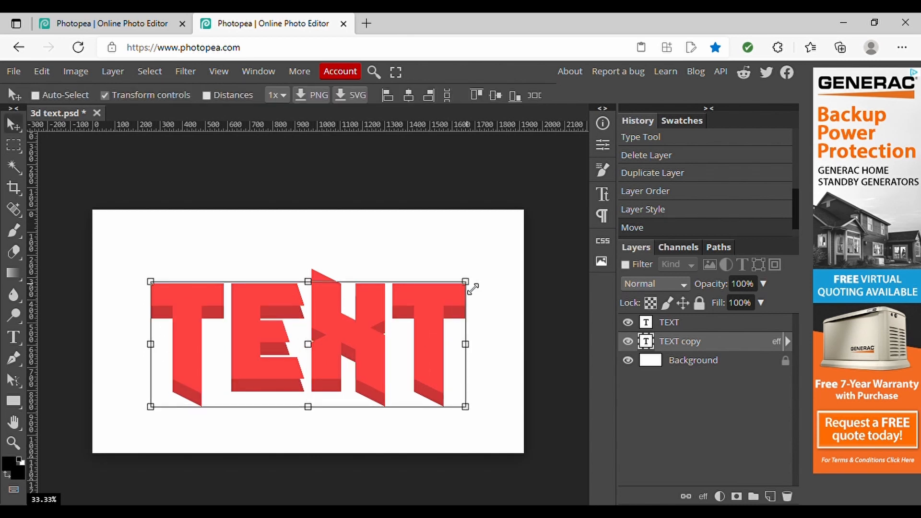
{"action": "left_click_drag", "start_coordinate": [472, 288], "coordinate": [470, 354]}
{"action": "key", "text": "Escape"}
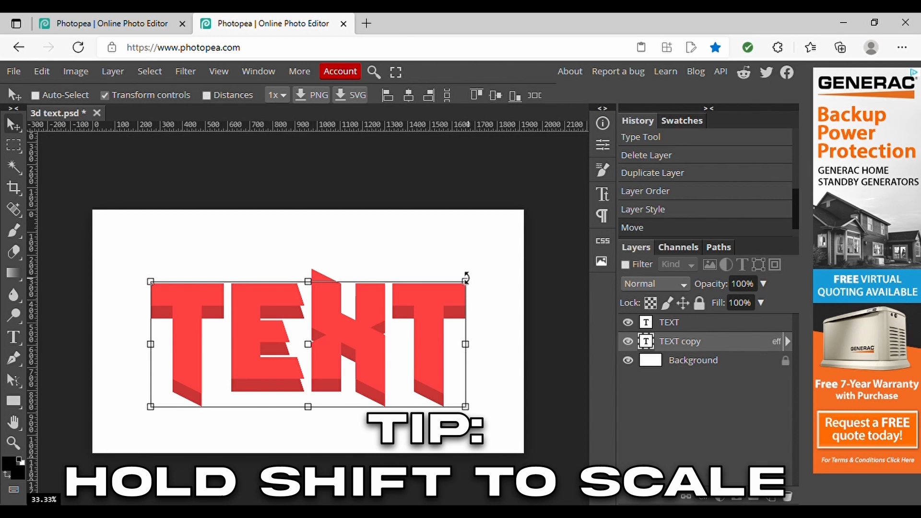
Step: Scale the TEXT copy proportionally to about 75% and center it behind the lower part of the front text at X 960 px, Y 674 px
{"action": "left_click_drag", "start_coordinate": [469, 281], "coordinate": [391, 308]}
{"action": "left_click_drag", "start_coordinate": [317, 328], "coordinate": [358, 329]}
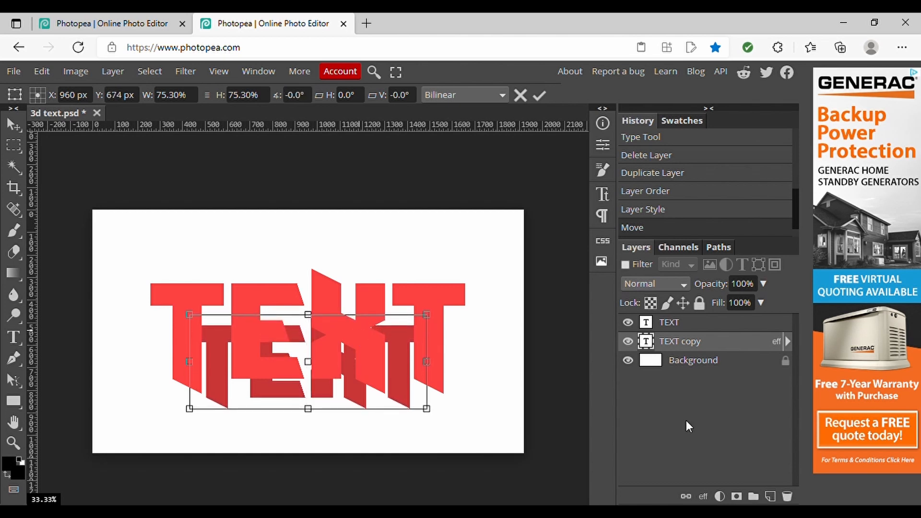
Step: Create a new layer above TEXT copy and set the background color to the dark red sampled from the copied text
{"action": "left_click", "coordinate": [770, 497]}
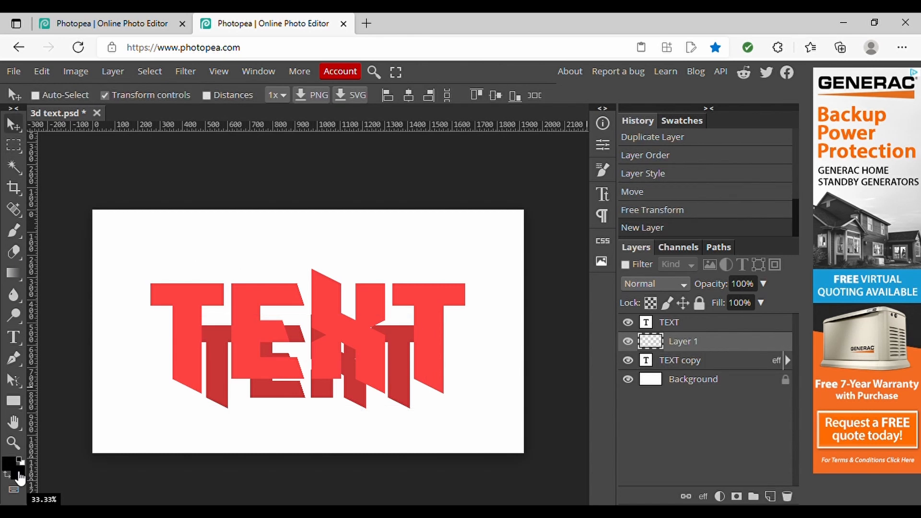
{"action": "left_click", "coordinate": [18, 475]}
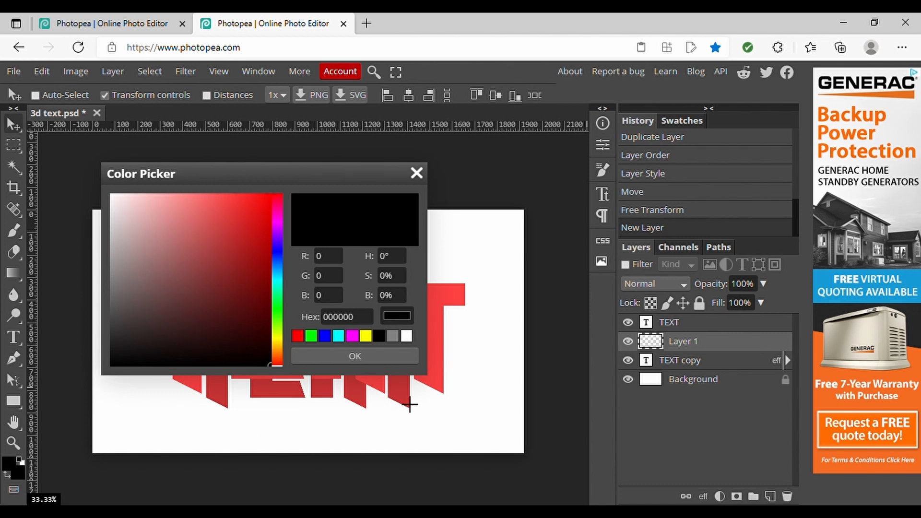
{"action": "left_click", "coordinate": [410, 405]}
{"action": "left_click", "coordinate": [365, 362]}
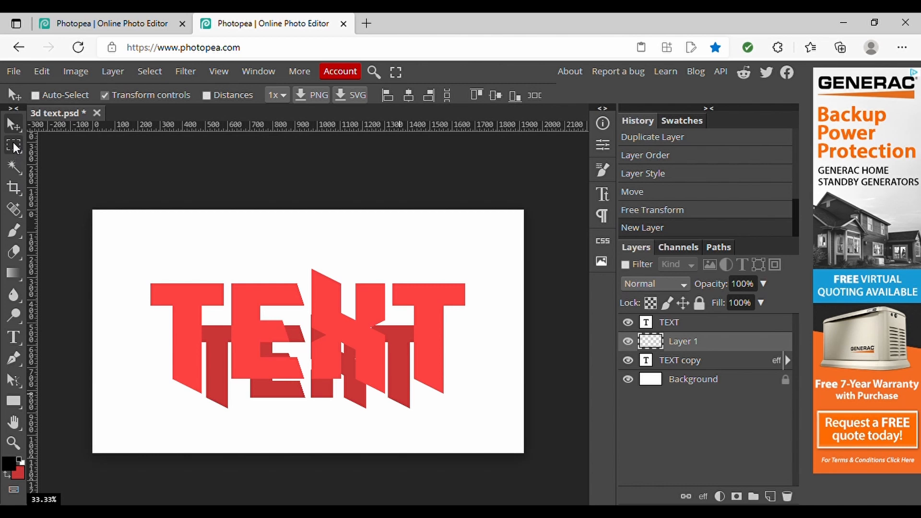
Step: Activate the Polygonal Lasso Select tool
{"action": "right_click", "coordinate": [13, 149]}
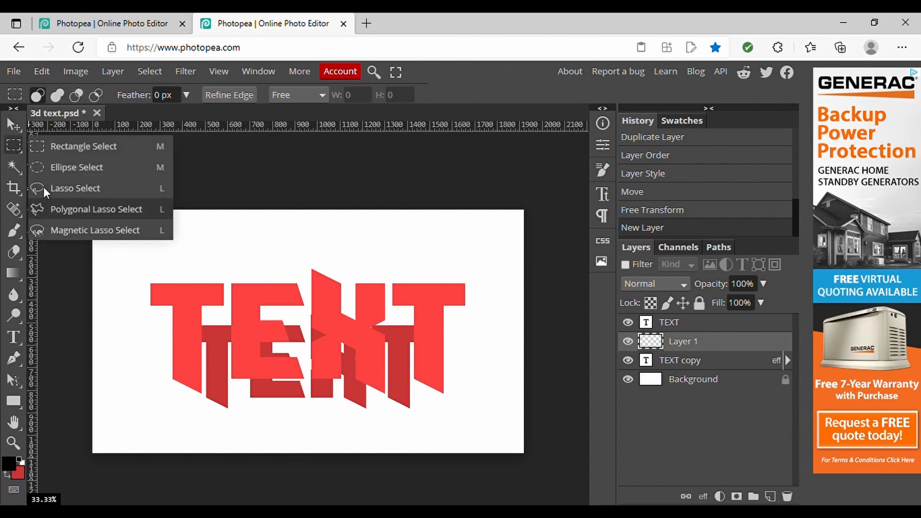
{"action": "right_click", "coordinate": [14, 149]}
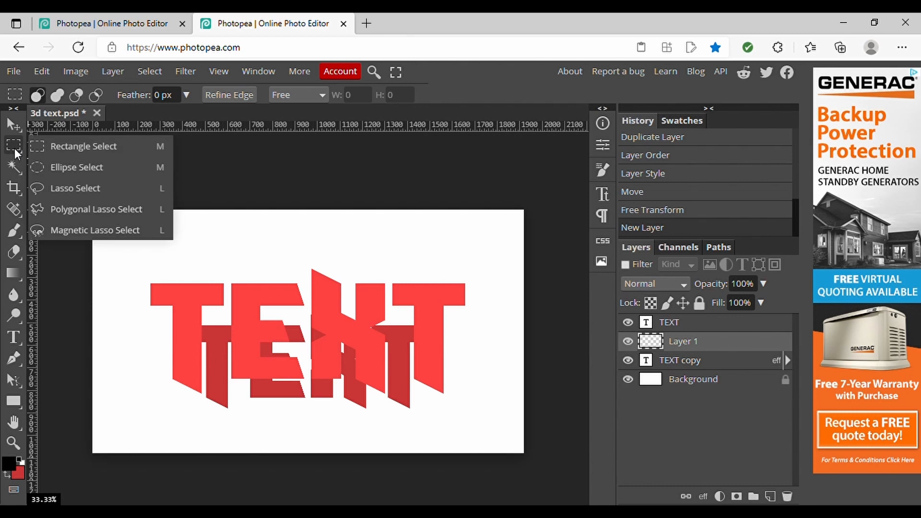
{"action": "left_click", "coordinate": [63, 211]}
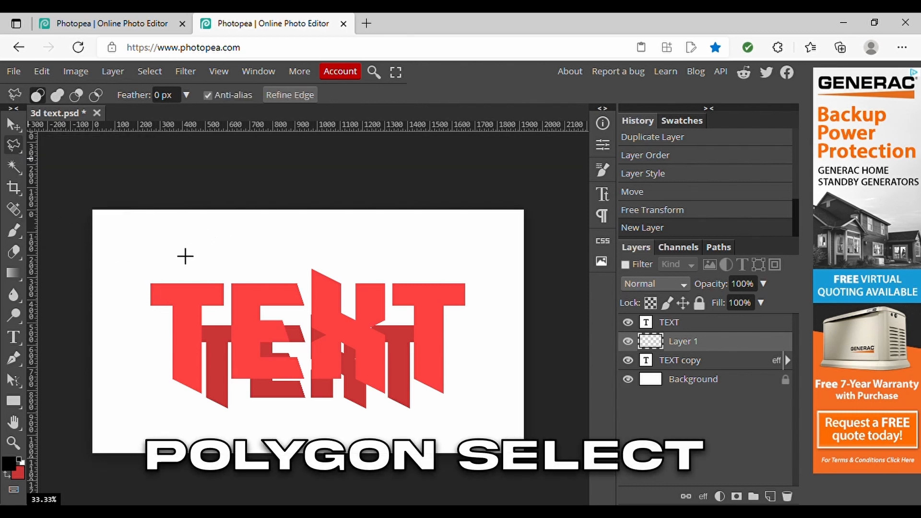
Step: Try out a triangular selection filled with the background color above the text and undo it
{"action": "left_click", "coordinate": [175, 246]}
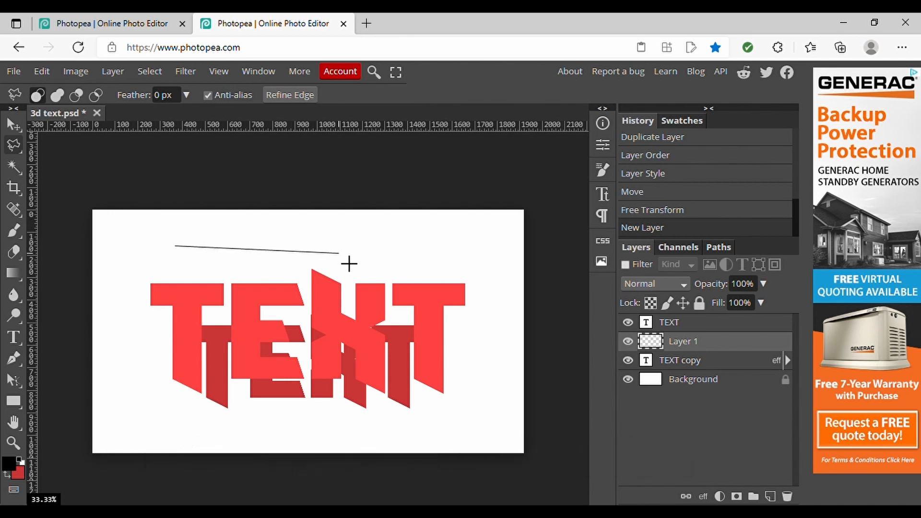
{"action": "left_click", "coordinate": [339, 252]}
{"action": "left_click", "coordinate": [249, 272]}
{"action": "key", "text": "Return"}
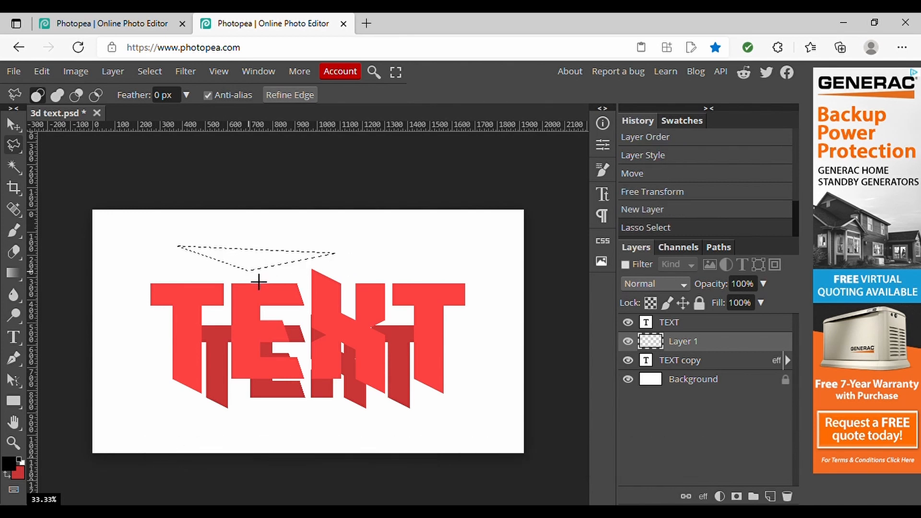
{"action": "key", "text": "ctrl+BackSpace"}
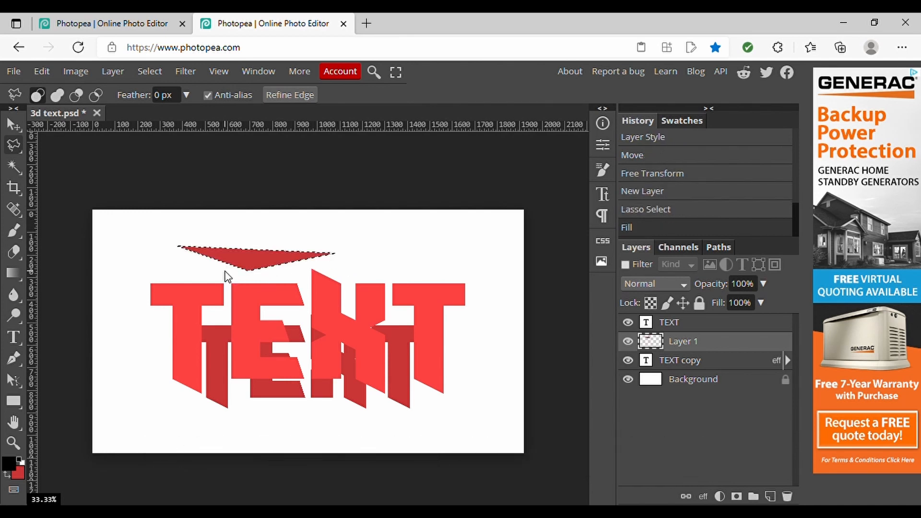
{"action": "key", "text": "ctrl+z"}
{"action": "key", "text": "ctrl+z"}
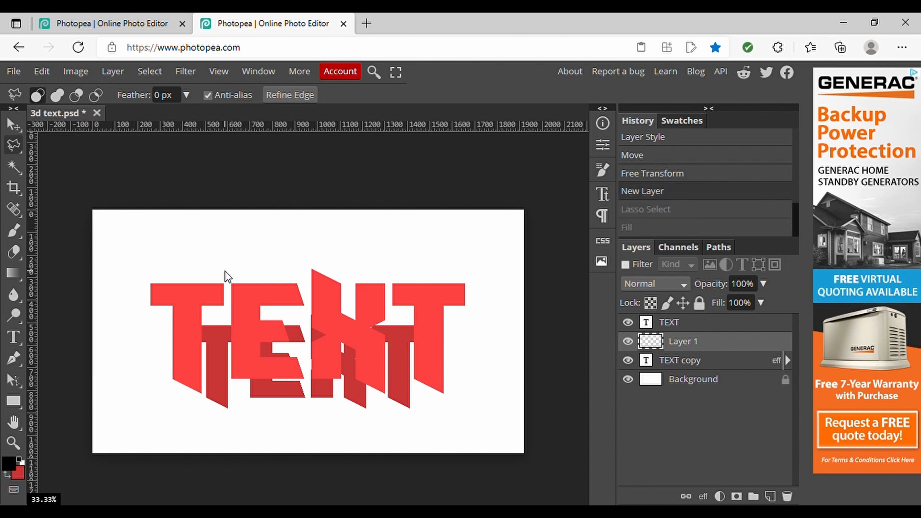
Step: Fill a polygonal selection running from the lower-left corner of the first T's crossbar to behind its stem with dark red, and deselect
{"action": "scroll", "coordinate": [168, 328], "scroll_direction": "up", "scroll_amount": 2}
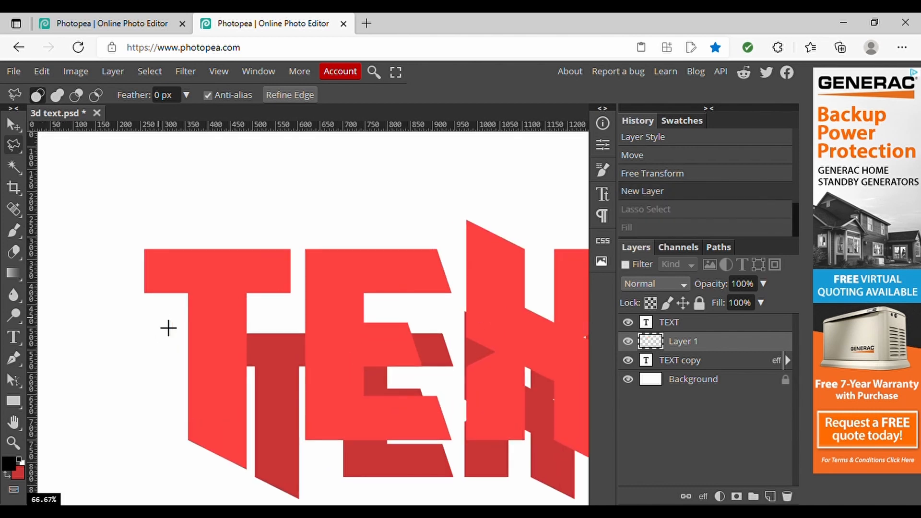
{"action": "scroll", "coordinate": [158, 328], "scroll_direction": "up", "scroll_amount": 1}
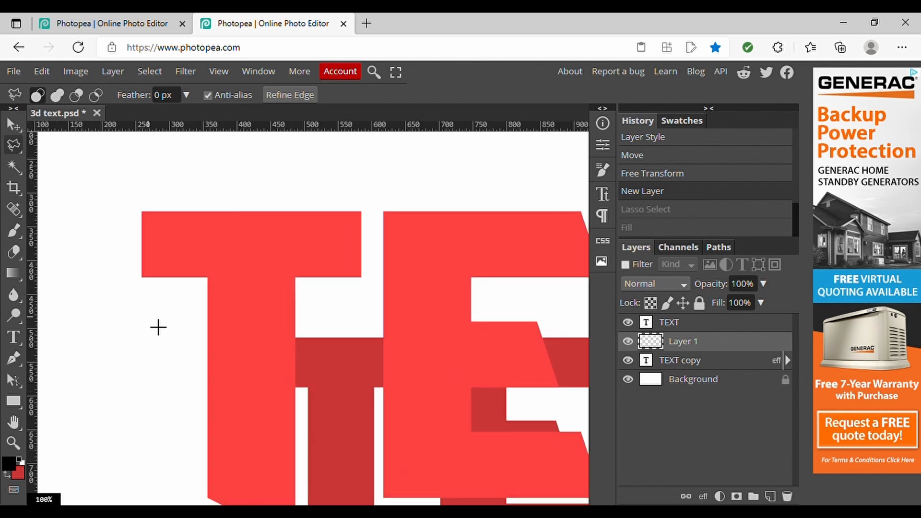
{"action": "scroll", "coordinate": [151, 290], "scroll_direction": "up", "scroll_amount": 2}
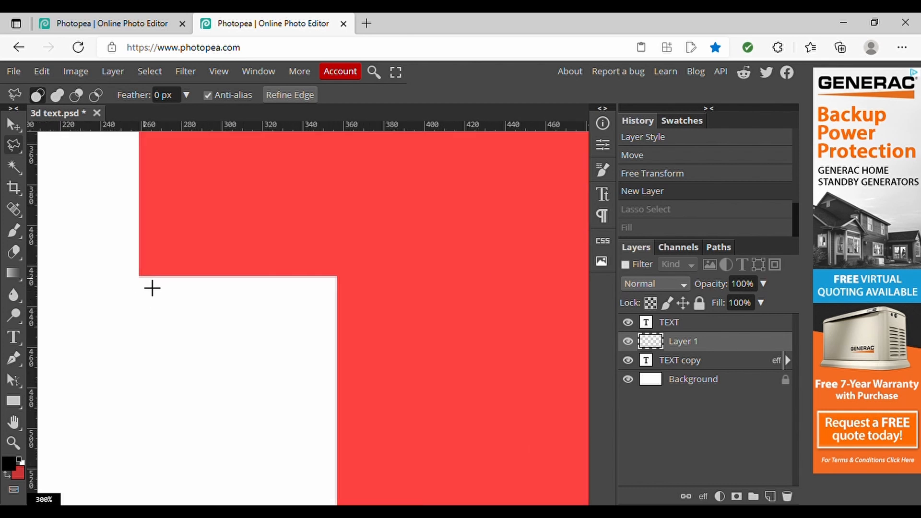
{"action": "left_click", "coordinate": [139, 277]}
{"action": "scroll", "coordinate": [149, 287], "scroll_direction": "right", "scroll_amount": 4}
{"action": "scroll", "coordinate": [149, 287], "scroll_direction": "down", "scroll_amount": 5}
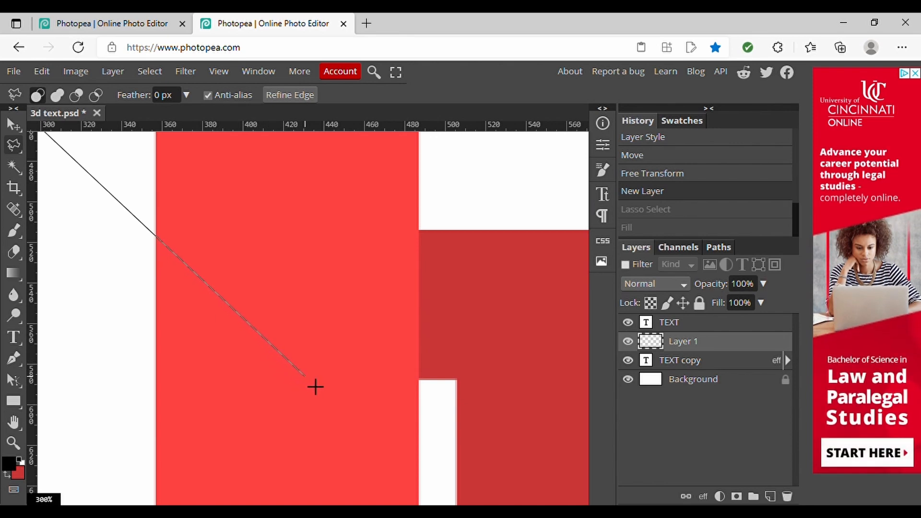
{"action": "scroll", "coordinate": [315, 386], "scroll_direction": "down", "scroll_amount": 3}
{"action": "left_click", "coordinate": [315, 387]}
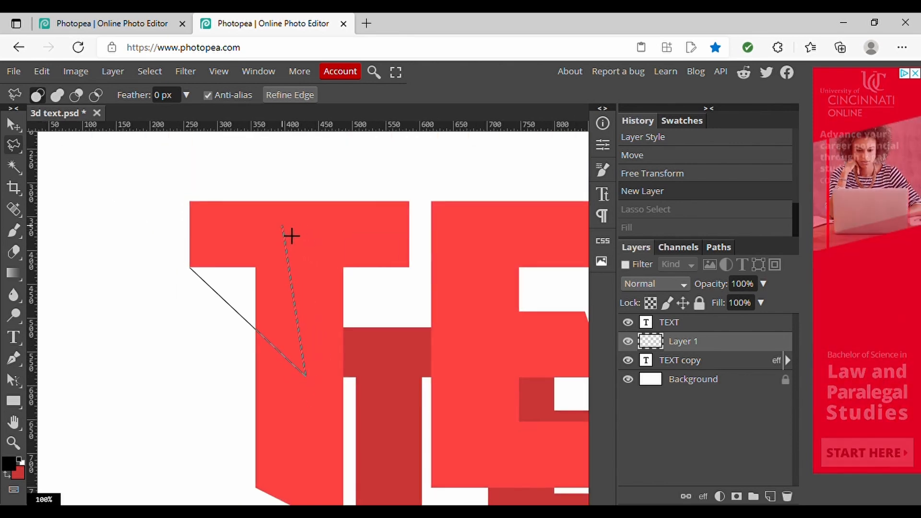
{"action": "left_click", "coordinate": [274, 225]}
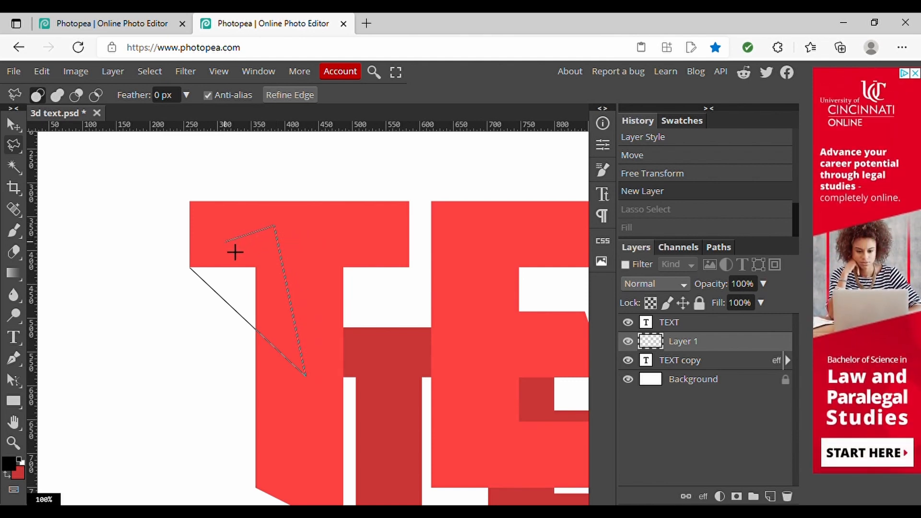
{"action": "key", "text": "Return"}
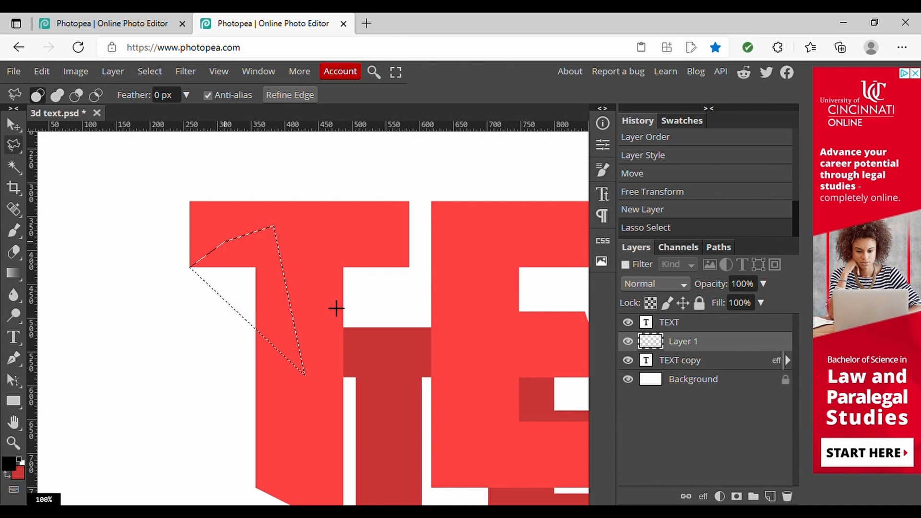
{"action": "key", "text": "ctrl+BackSpace"}
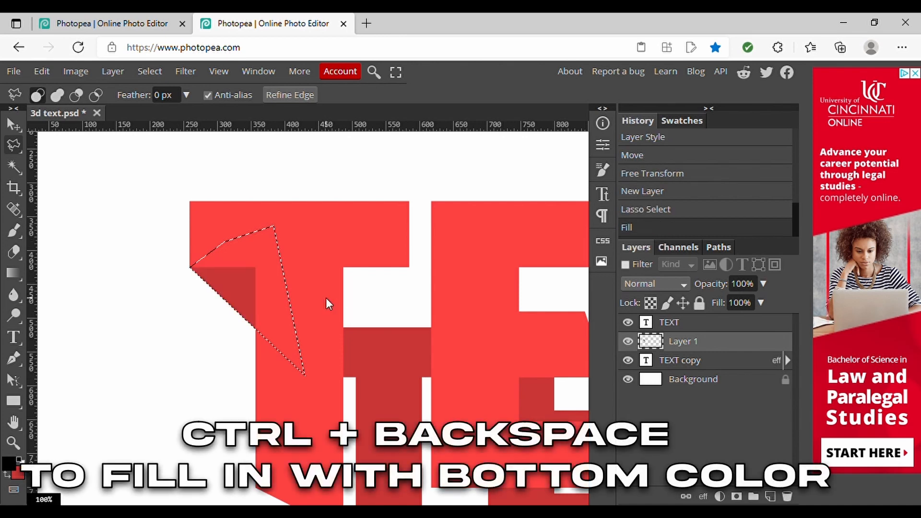
{"action": "key", "text": "ctrl+d"}
Step: Fill the gap between the first T's front stem and its darker copy with dark red, following the slanted bottom corners, and deselect
{"action": "scroll", "coordinate": [329, 304], "scroll_direction": "down", "scroll_amount": 3}
{"action": "scroll", "coordinate": [329, 304], "scroll_direction": "right", "scroll_amount": 1}
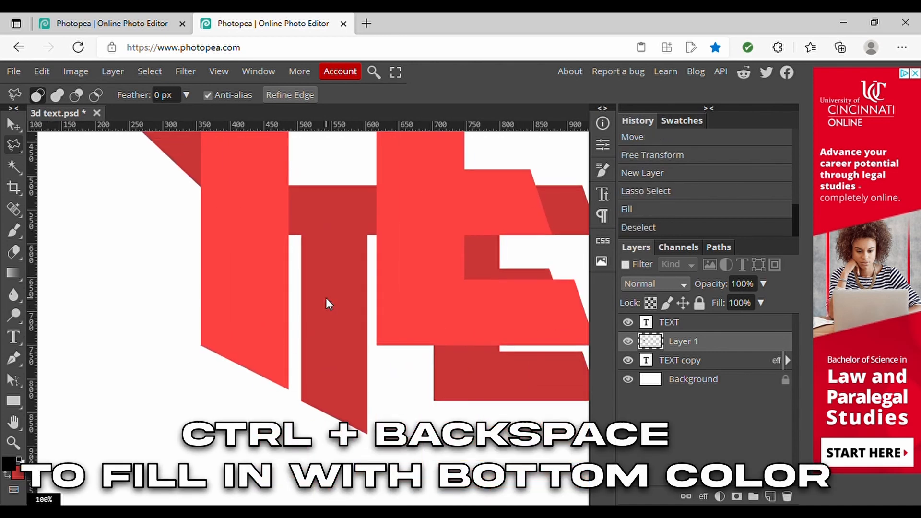
{"action": "scroll", "coordinate": [228, 340], "scroll_direction": "up", "scroll_amount": 3}
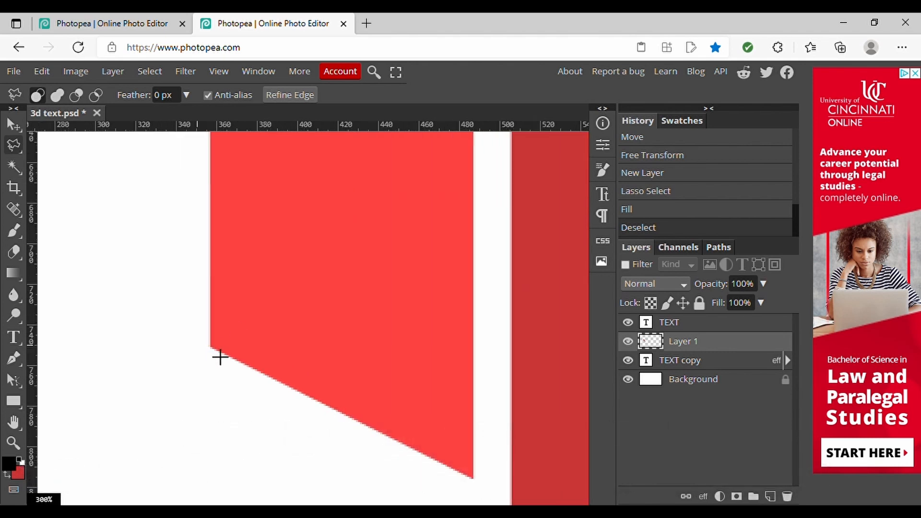
{"action": "left_click", "coordinate": [220, 358]}
{"action": "scroll", "coordinate": [220, 358], "scroll_direction": "down", "scroll_amount": 2}
{"action": "scroll", "coordinate": [220, 358], "scroll_direction": "right", "scroll_amount": 3}
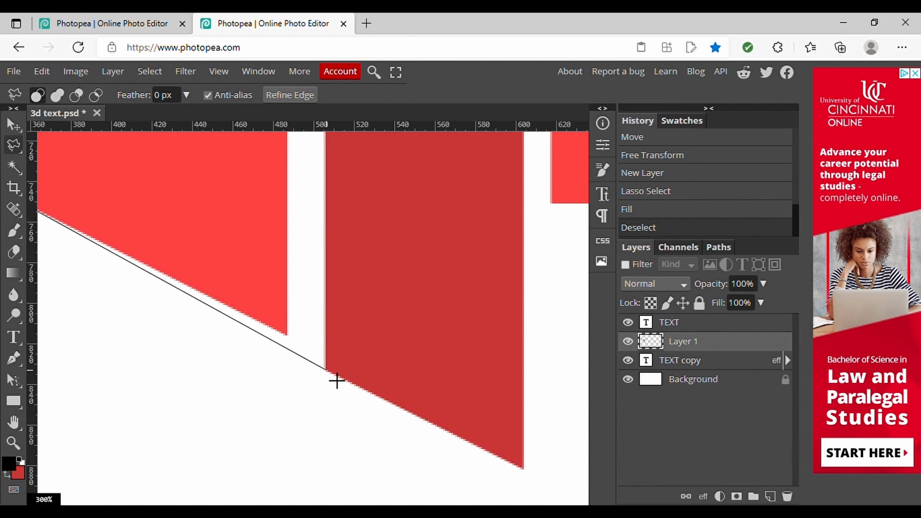
{"action": "left_click", "coordinate": [336, 381]}
{"action": "scroll", "coordinate": [419, 372], "scroll_direction": "up", "scroll_amount": 5}
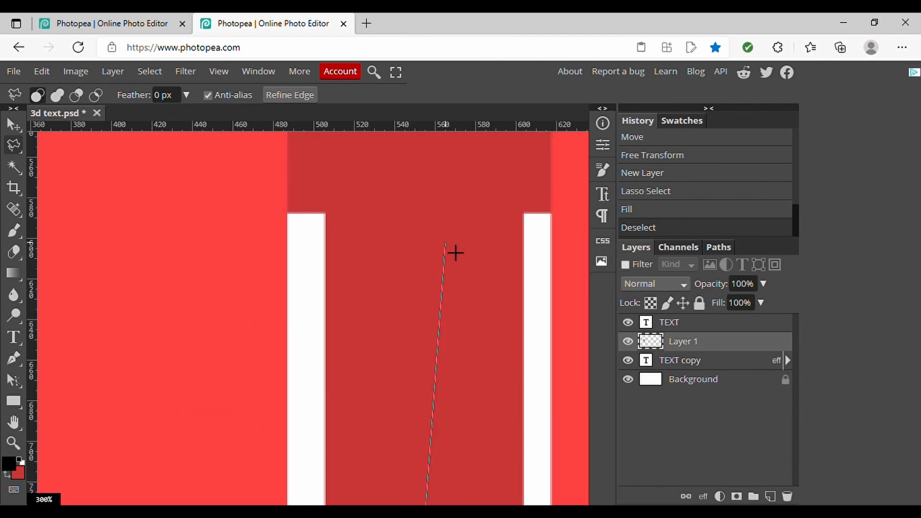
{"action": "scroll", "coordinate": [455, 251], "scroll_direction": "up", "scroll_amount": 3}
{"action": "scroll", "coordinate": [456, 253], "scroll_direction": "down", "scroll_amount": 5}
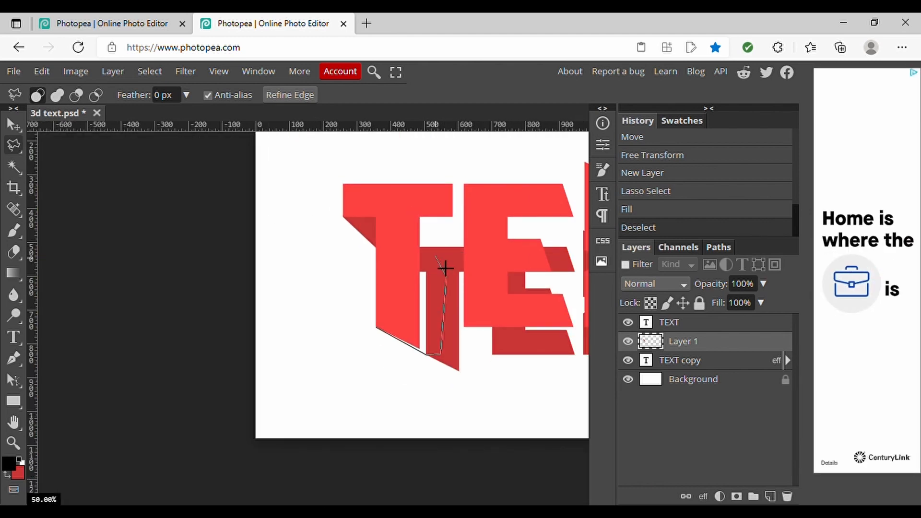
{"action": "left_click", "coordinate": [399, 266]}
{"action": "key", "text": "ctrl+BackSpace"}
{"action": "key", "text": "ctrl+d"}
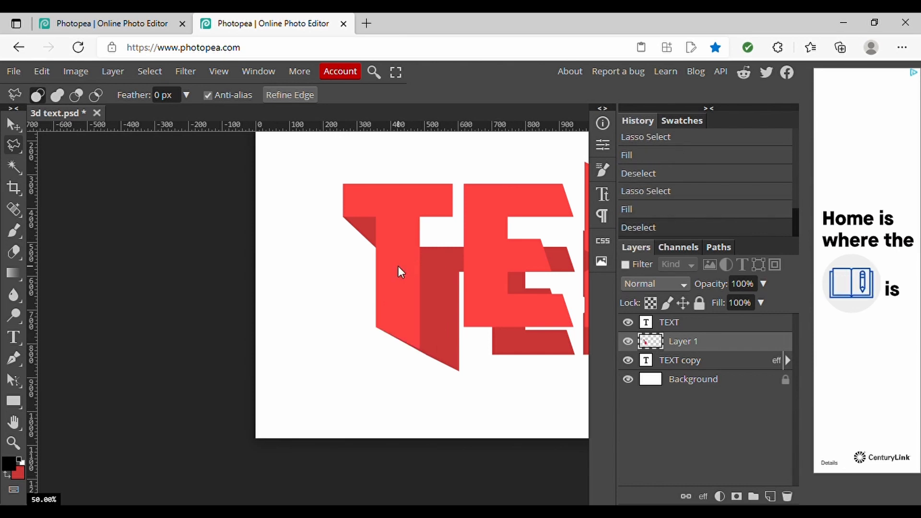
Step: Fill the side from the first T's upper-right crossbar corner diagonally to behind the E with dark red, and deselect
{"action": "scroll", "coordinate": [393, 271], "scroll_direction": "up", "scroll_amount": 3}
{"action": "scroll", "coordinate": [390, 274], "scroll_direction": "up", "scroll_amount": 2}
{"action": "scroll", "coordinate": [388, 274], "scroll_direction": "down", "scroll_amount": 4}
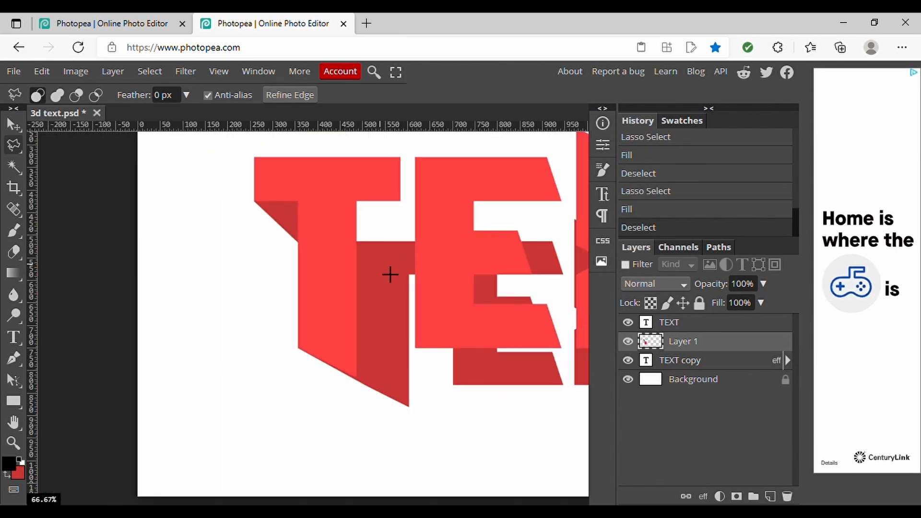
{"action": "scroll", "coordinate": [360, 262], "scroll_direction": "up", "scroll_amount": 3}
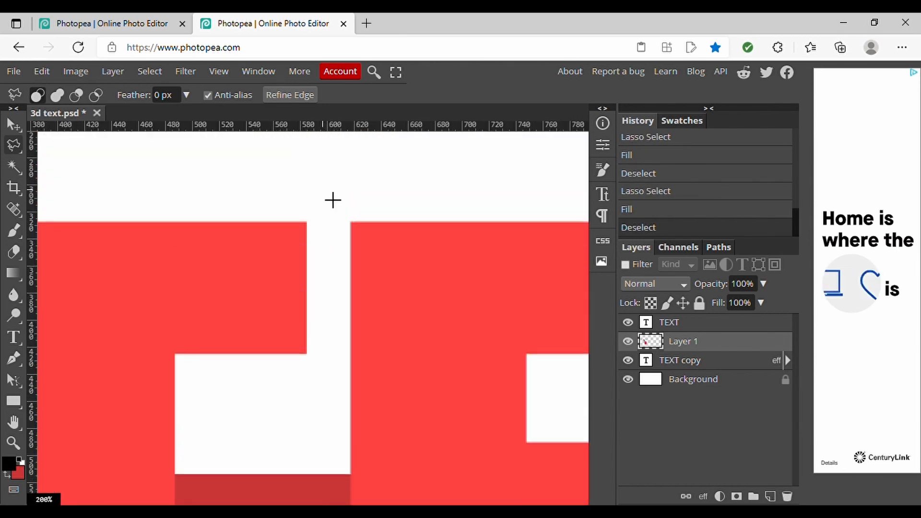
{"action": "left_click", "coordinate": [307, 222]}
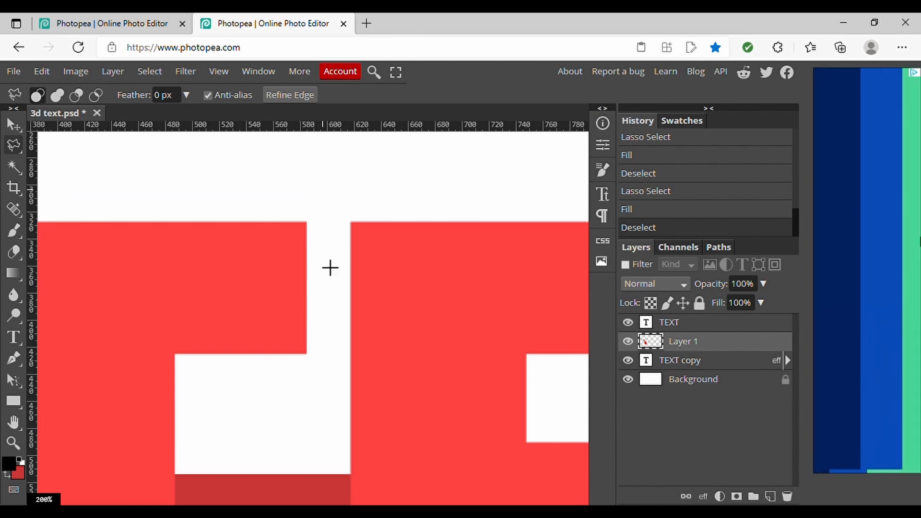
{"action": "scroll", "coordinate": [398, 389], "scroll_direction": "down", "scroll_amount": 3}
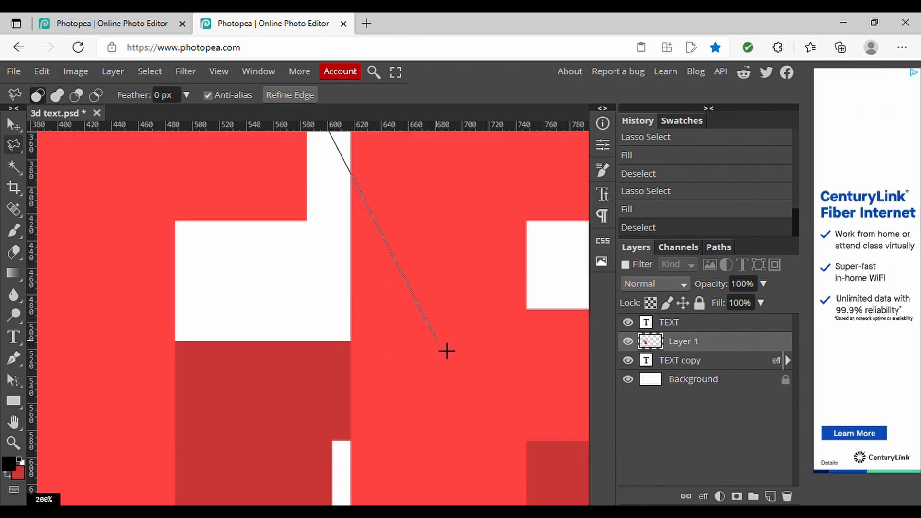
{"action": "left_click", "coordinate": [446, 351]}
{"action": "left_click", "coordinate": [313, 405]}
{"action": "left_click", "coordinate": [179, 377]}
{"action": "left_click", "coordinate": [101, 330]}
{"action": "scroll", "coordinate": [101, 329], "scroll_direction": "up", "scroll_amount": 3}
{"action": "double_click", "coordinate": [139, 334]}
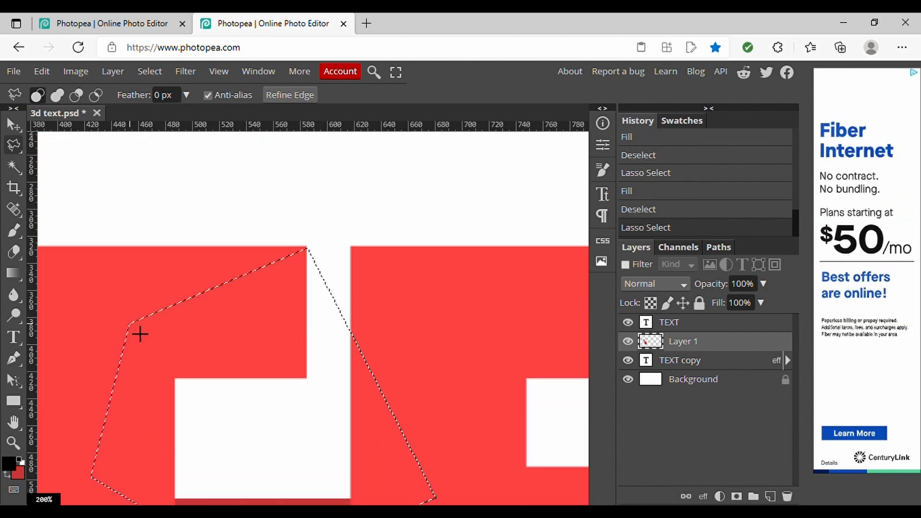
{"action": "key", "text": "ctrl+BackSpace"}
{"action": "key", "text": "ctrl+d"}
Step: Fill the gap between the E's top arm and the darker copy of its middle arm with dark red, and deselect
{"action": "scroll", "coordinate": [465, 266], "scroll_direction": "right", "scroll_amount": 1}
{"action": "scroll", "coordinate": [411, 280], "scroll_direction": "right", "scroll_amount": 1}
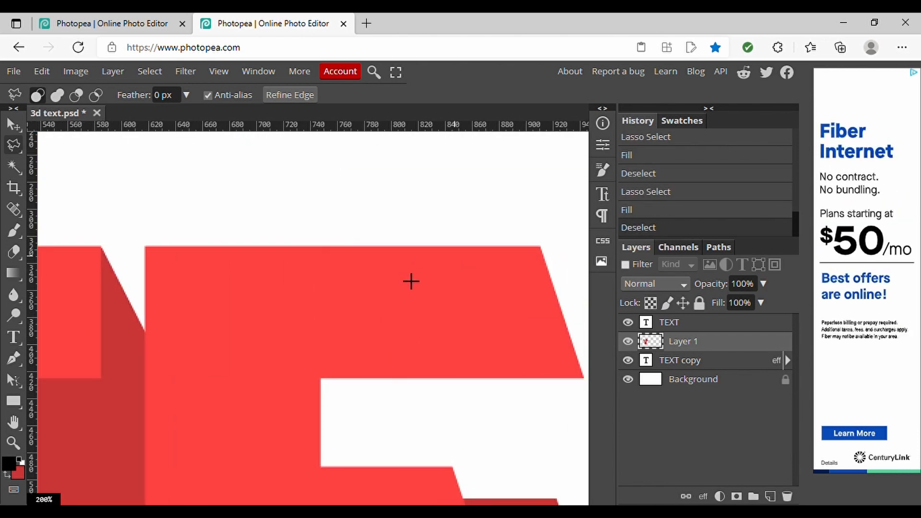
{"action": "scroll", "coordinate": [429, 282], "scroll_direction": "down", "scroll_amount": 5}
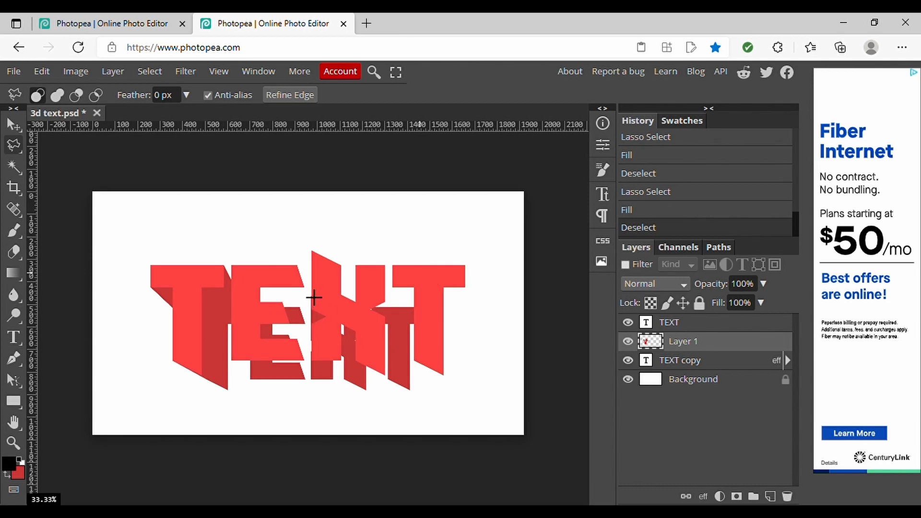
{"action": "scroll", "coordinate": [316, 299], "scroll_direction": "up", "scroll_amount": 2}
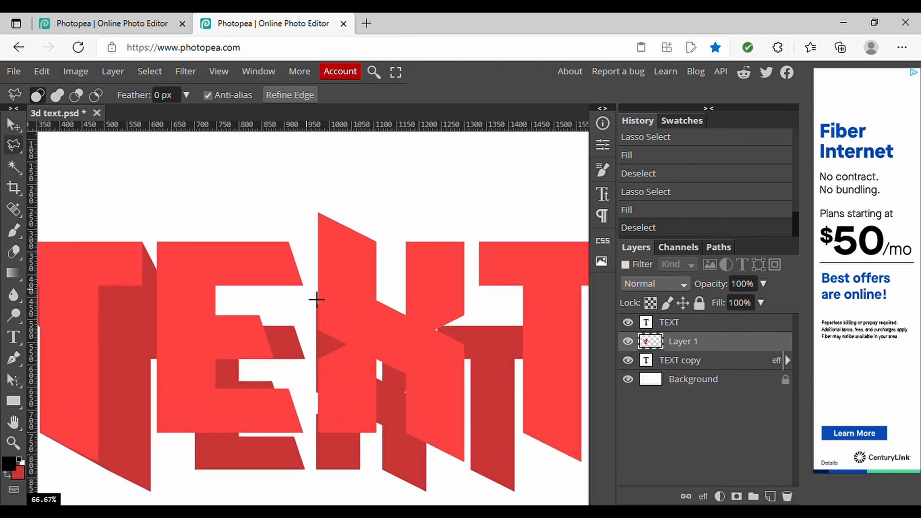
{"action": "scroll", "coordinate": [312, 294], "scroll_direction": "up", "scroll_amount": 4}
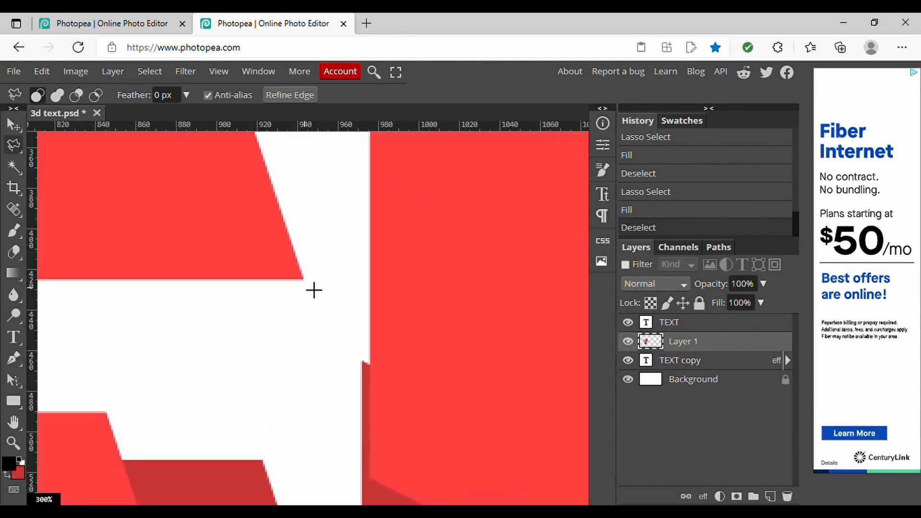
{"action": "scroll", "coordinate": [313, 290], "scroll_direction": "down", "scroll_amount": 2}
{"action": "left_click", "coordinate": [332, 190]}
{"action": "scroll", "coordinate": [330, 365], "scroll_direction": "down", "scroll_amount": 4}
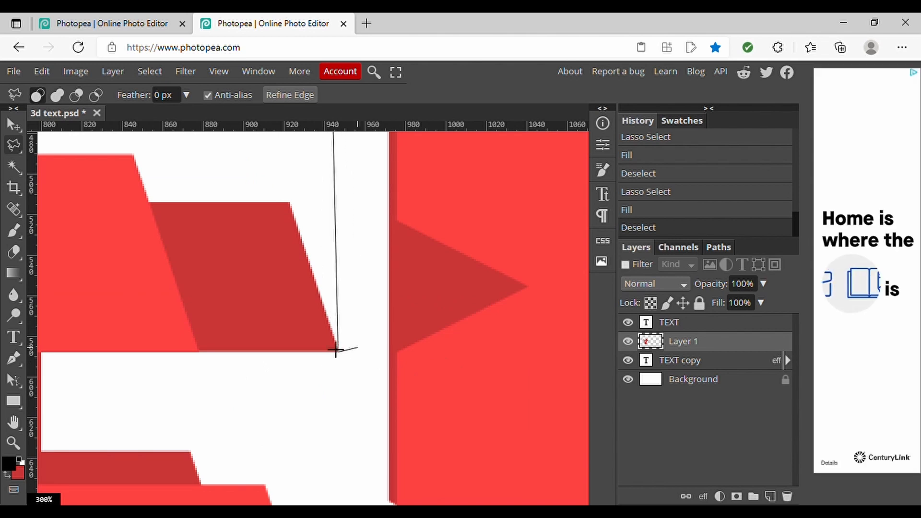
{"action": "left_click", "coordinate": [337, 351]}
{"action": "scroll", "coordinate": [232, 329], "scroll_direction": "up", "scroll_amount": 3}
{"action": "scroll", "coordinate": [232, 329], "scroll_direction": "left", "scroll_amount": 4}
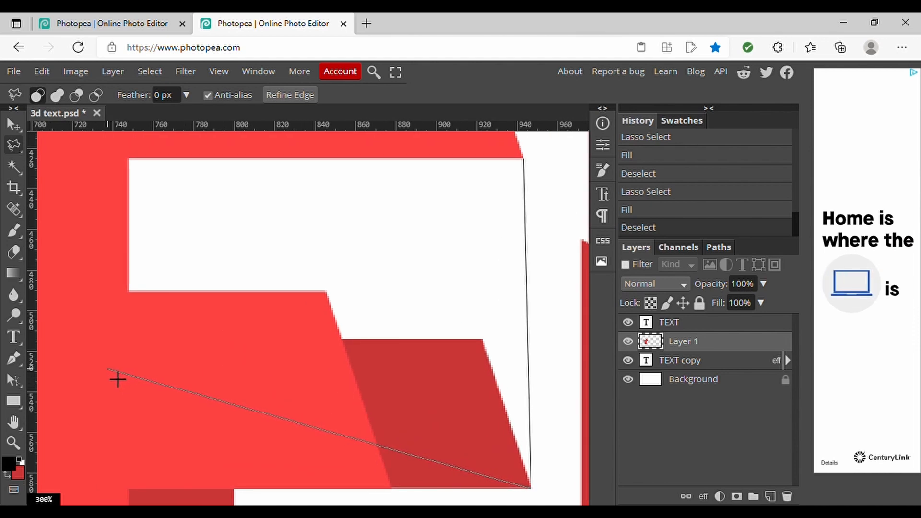
{"action": "left_click", "coordinate": [102, 309]}
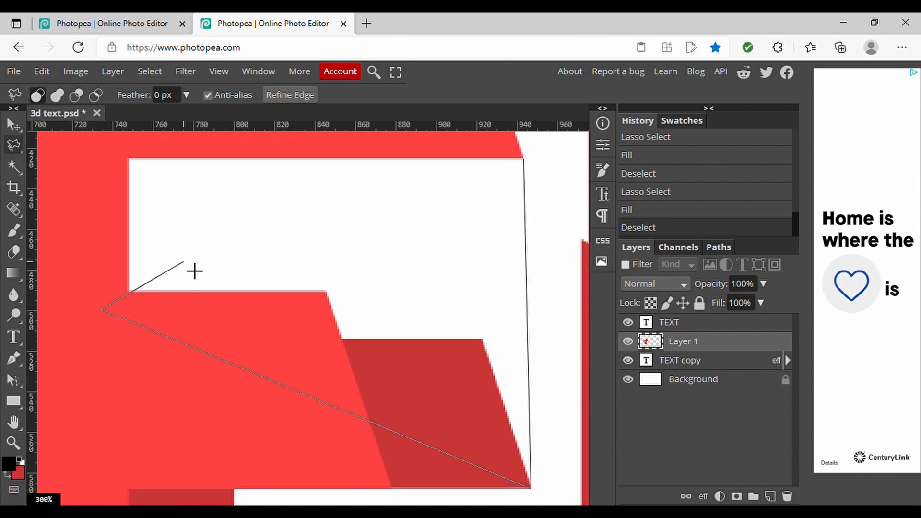
{"action": "scroll", "coordinate": [97, 229], "scroll_direction": "up", "scroll_amount": 2}
{"action": "scroll", "coordinate": [107, 238], "scroll_direction": "up", "scroll_amount": 1}
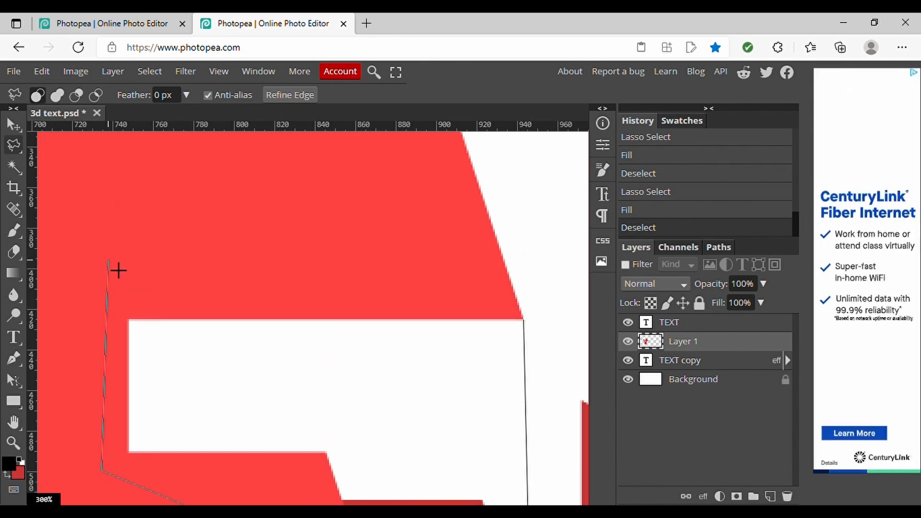
{"action": "double_click", "coordinate": [192, 265]}
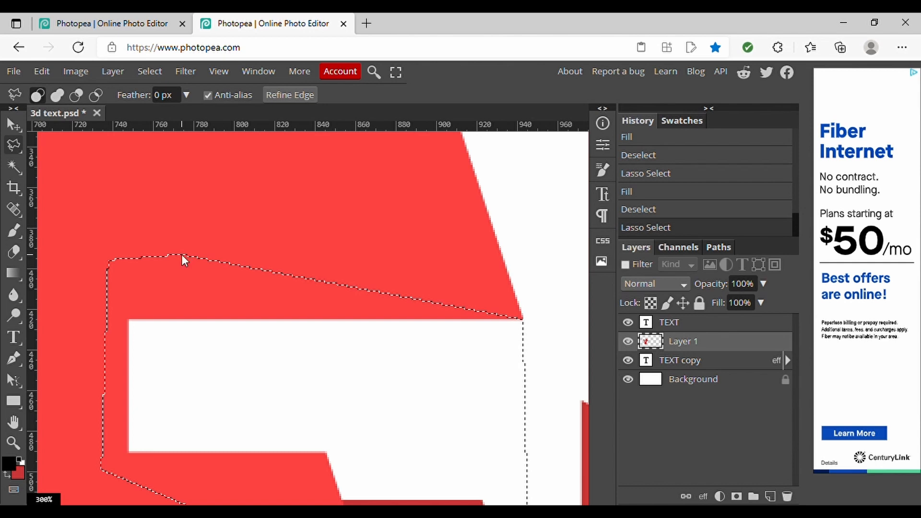
{"action": "key", "text": "ctrl+BackSpace"}
{"action": "key", "text": "ctrl+d"}
Step: Fill the side from the lower-right corner of the E's middle arm down behind its bottom arm with dark red, and deselect
{"action": "scroll", "coordinate": [297, 378], "scroll_direction": "down", "scroll_amount": 5}
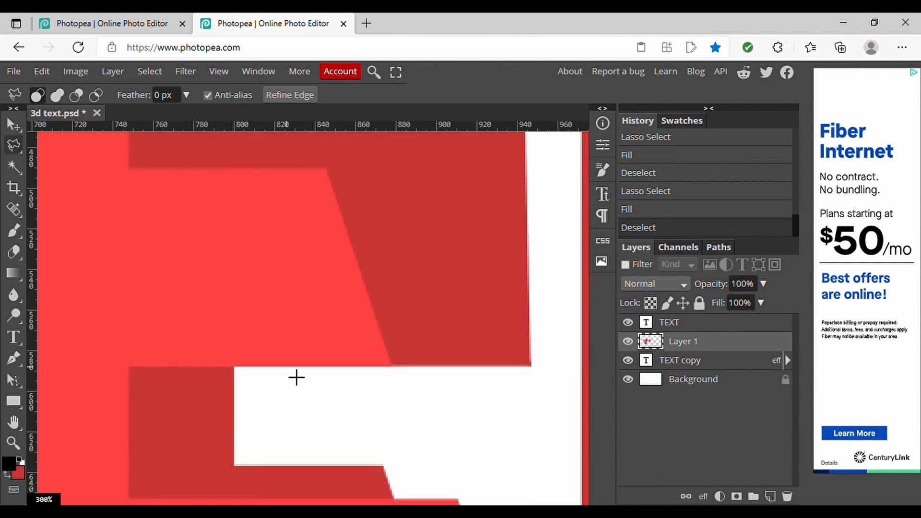
{"action": "scroll", "coordinate": [296, 377], "scroll_direction": "right", "scroll_amount": 5}
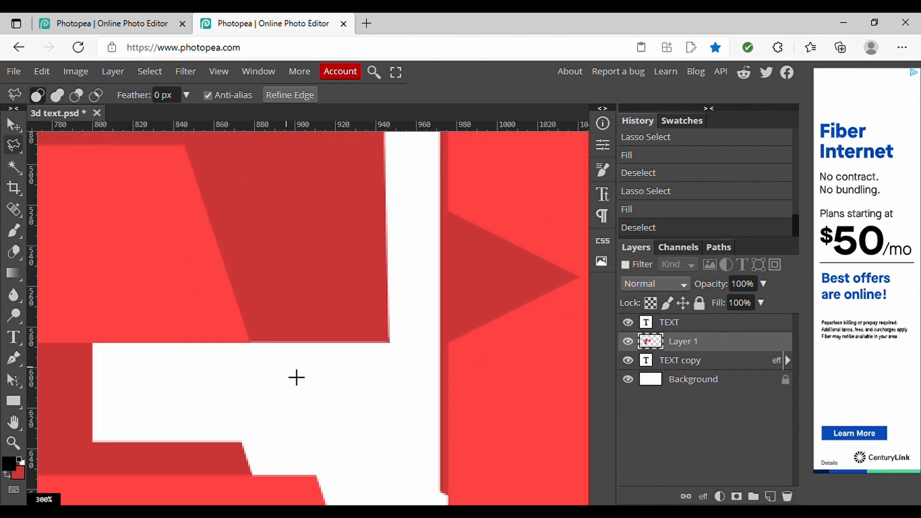
{"action": "scroll", "coordinate": [296, 378], "scroll_direction": "up", "scroll_amount": 3}
{"action": "scroll", "coordinate": [225, 316], "scroll_direction": "down", "scroll_amount": 2}
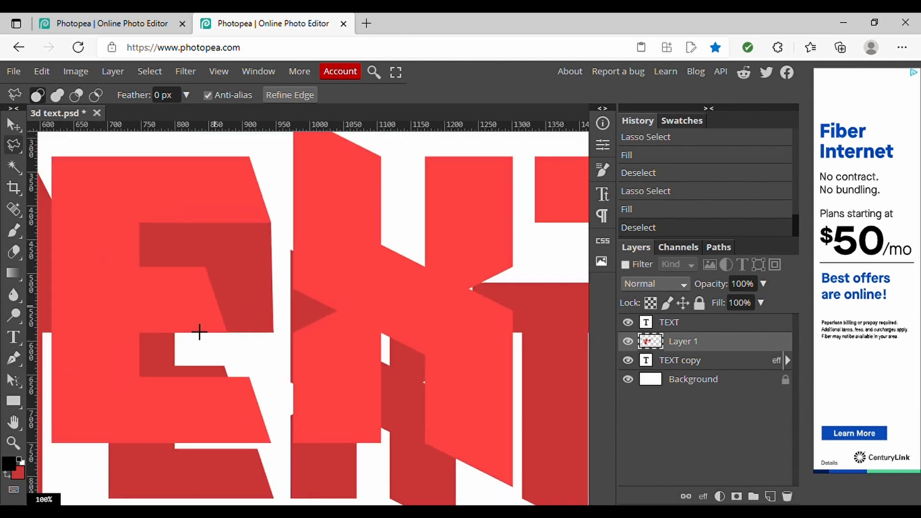
{"action": "scroll", "coordinate": [223, 321], "scroll_direction": "up", "scroll_amount": 2}
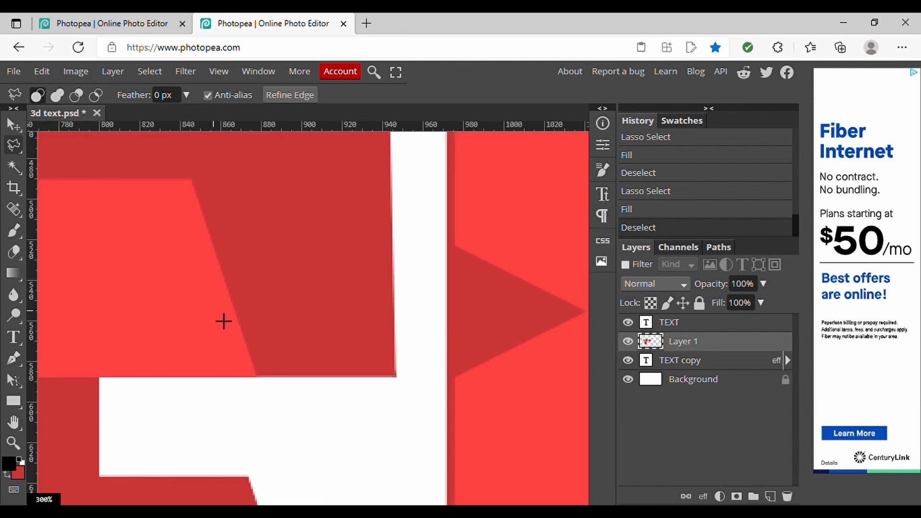
{"action": "scroll", "coordinate": [231, 331], "scroll_direction": "down", "scroll_amount": 1}
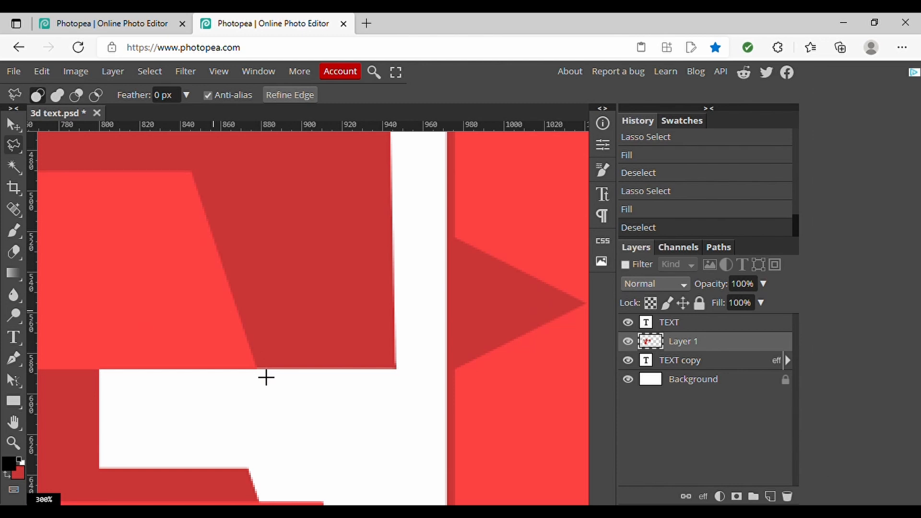
{"action": "left_click", "coordinate": [257, 368]}
{"action": "scroll", "coordinate": [266, 378], "scroll_direction": "down", "scroll_amount": 5}
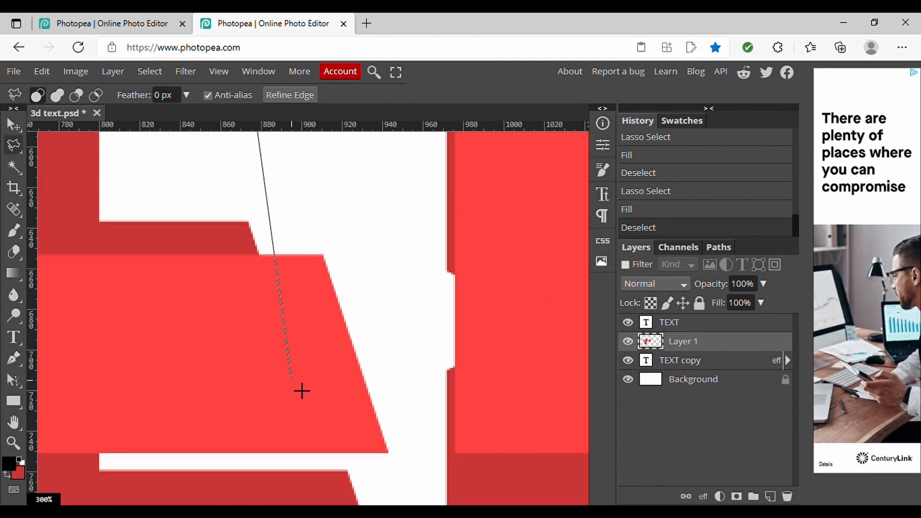
{"action": "scroll", "coordinate": [301, 395], "scroll_direction": "down", "scroll_amount": 8}
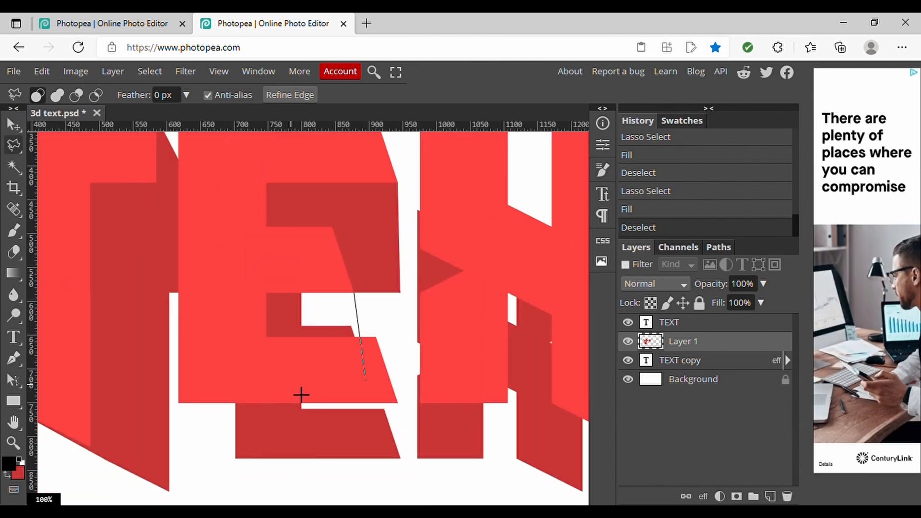
{"action": "left_click", "coordinate": [273, 390]}
{"action": "double_click", "coordinate": [259, 332]}
{"action": "key", "text": "ctrl+BackSpace"}
{"action": "key", "text": "ctrl+d"}
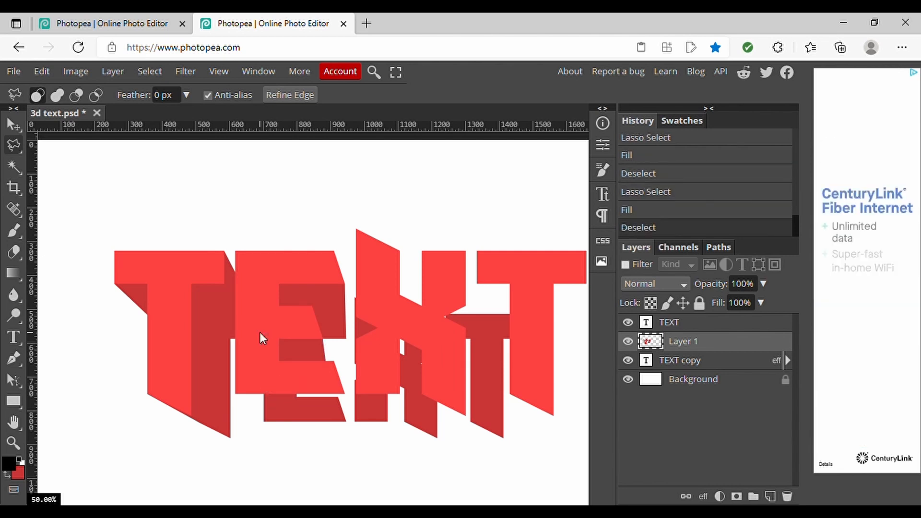
Step: Fill the underside of the E from its front bottom corners to the darker copy's bottom corners with dark red, and deselect
{"action": "scroll", "coordinate": [244, 398], "scroll_direction": "up", "scroll_amount": 1}
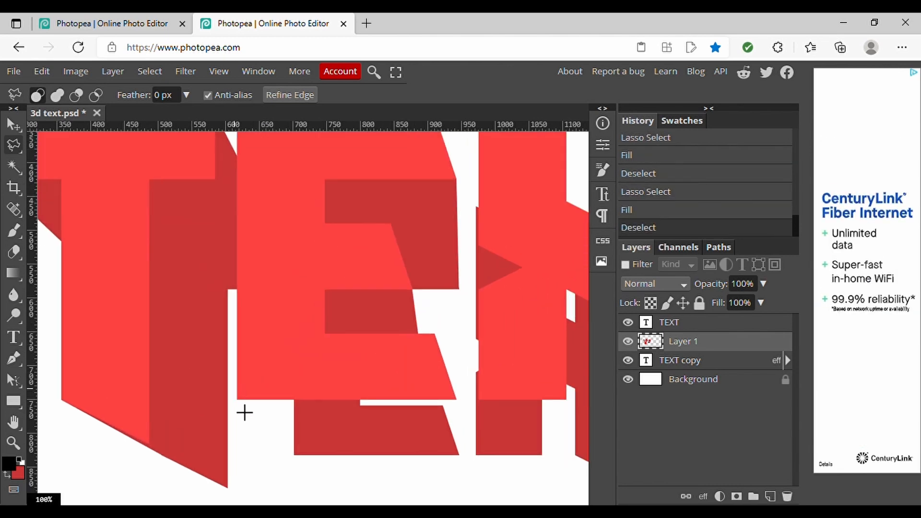
{"action": "scroll", "coordinate": [244, 412], "scroll_direction": "up", "scroll_amount": 2}
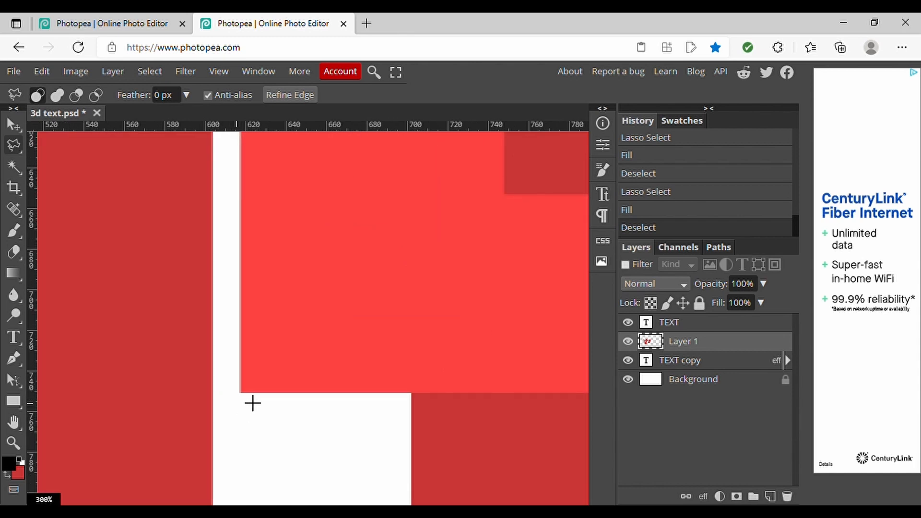
{"action": "left_click", "coordinate": [242, 392]}
{"action": "scroll", "coordinate": [253, 403], "scroll_direction": "down", "scroll_amount": 2}
{"action": "scroll", "coordinate": [252, 403], "scroll_direction": "right", "scroll_amount": 2}
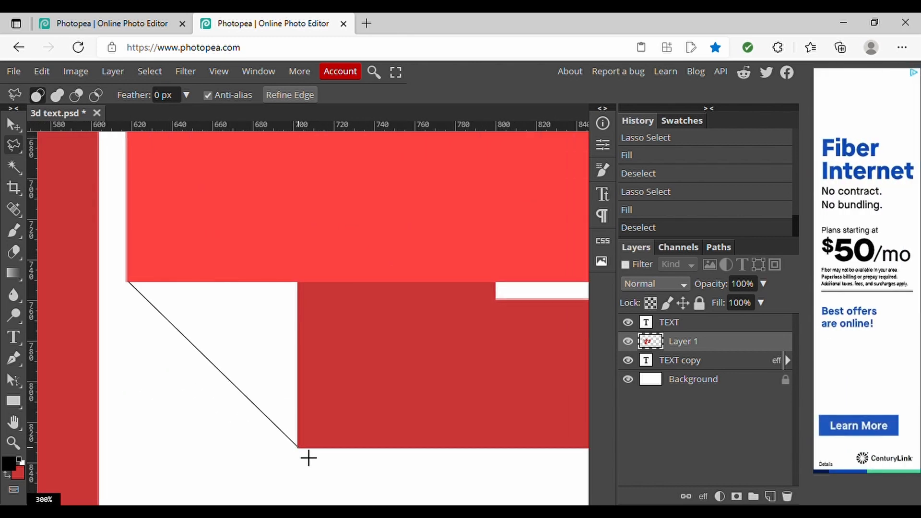
{"action": "left_click", "coordinate": [297, 446]}
{"action": "scroll", "coordinate": [389, 435], "scroll_direction": "right", "scroll_amount": 4}
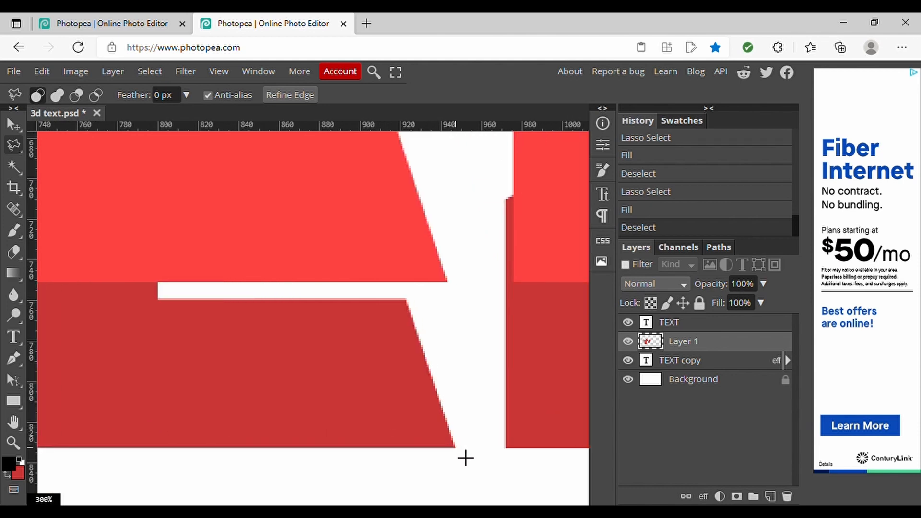
{"action": "left_click", "coordinate": [455, 447]}
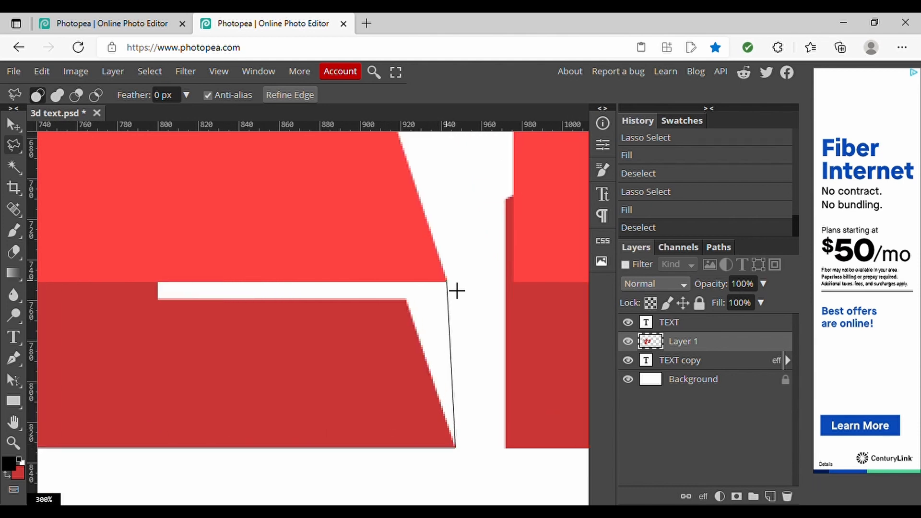
{"action": "left_click", "coordinate": [456, 289]}
{"action": "scroll", "coordinate": [271, 230], "scroll_direction": "left", "scroll_amount": 4}
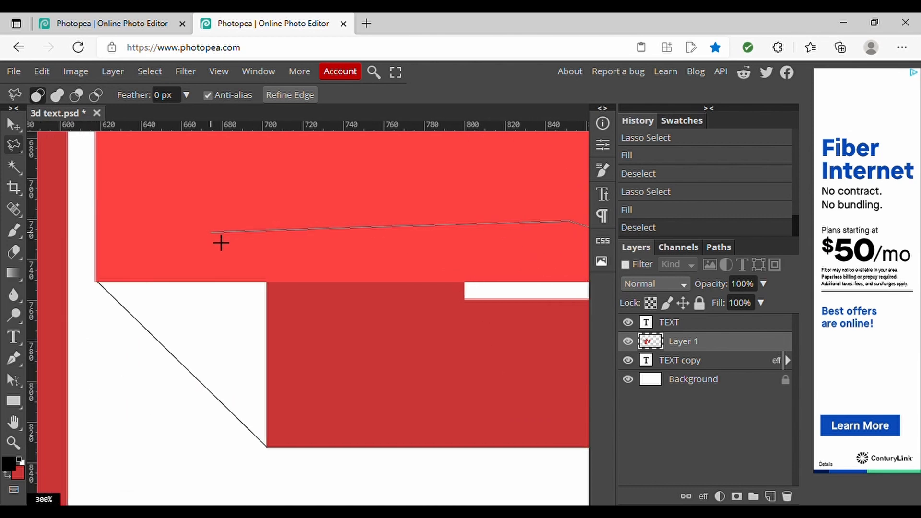
{"action": "left_click", "coordinate": [221, 244]}
{"action": "key", "text": "ctrl+BackSpace"}
{"action": "key", "text": "ctrl+d"}
Step: Fill the narrow side from the X's upper-left tip down to its darker copy with dark red, and deselect
{"action": "scroll", "coordinate": [211, 233], "scroll_direction": "right", "scroll_amount": 4}
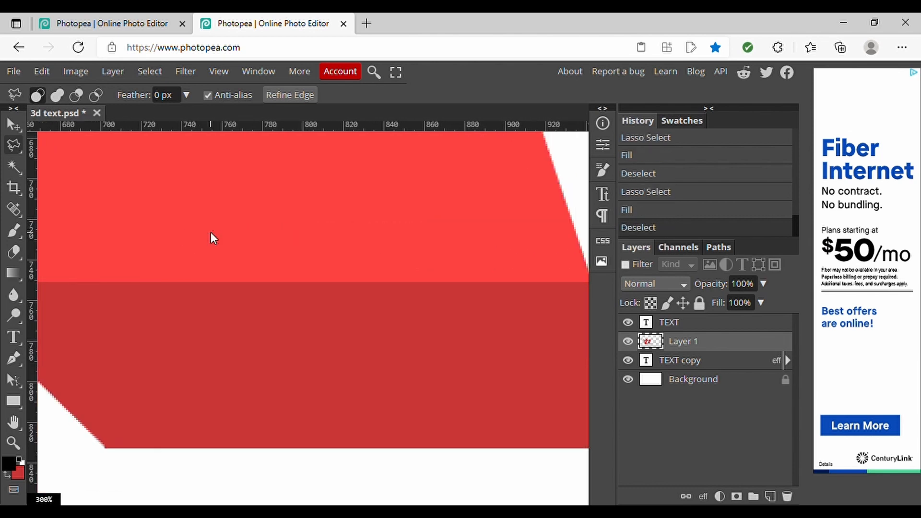
{"action": "scroll", "coordinate": [211, 233], "scroll_direction": "right", "scroll_amount": 4}
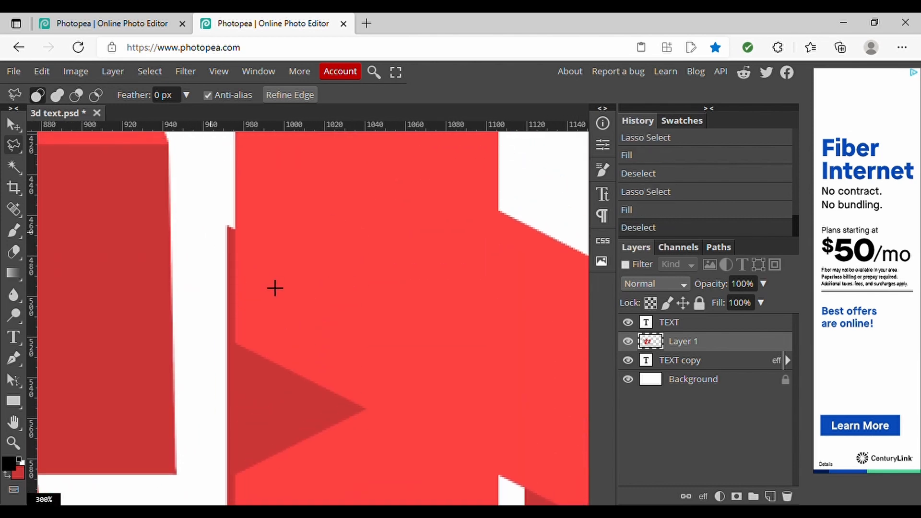
{"action": "scroll", "coordinate": [275, 287], "scroll_direction": "up", "scroll_amount": 3}
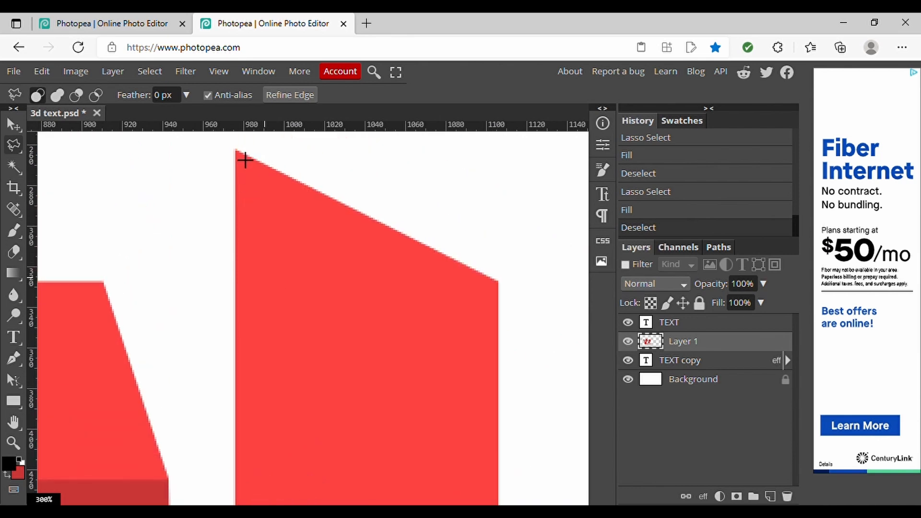
{"action": "left_click", "coordinate": [235, 149]}
{"action": "scroll", "coordinate": [245, 160], "scroll_direction": "down", "scroll_amount": 5}
{"action": "scroll", "coordinate": [245, 160], "scroll_direction": "left", "scroll_amount": 1}
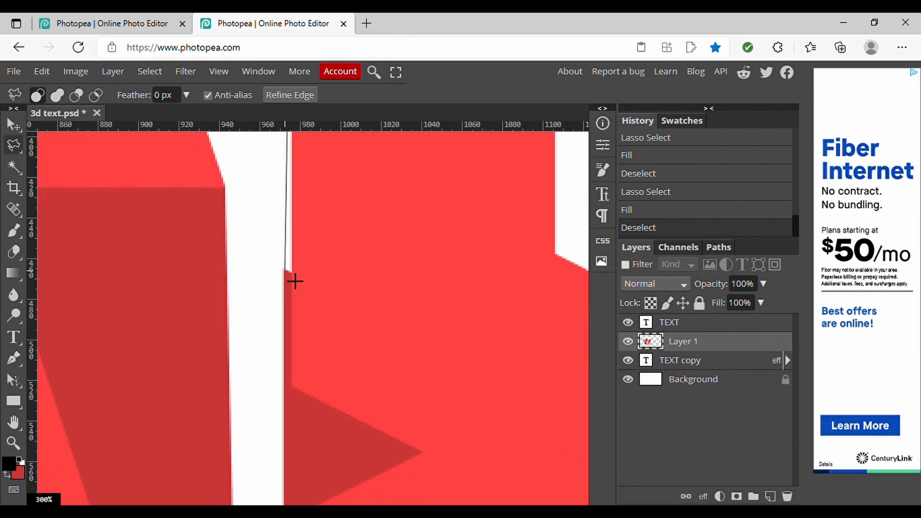
{"action": "left_click", "coordinate": [308, 352]}
{"action": "scroll", "coordinate": [316, 361], "scroll_direction": "up", "scroll_amount": 4}
{"action": "scroll", "coordinate": [316, 362], "scroll_direction": "right", "scroll_amount": 2}
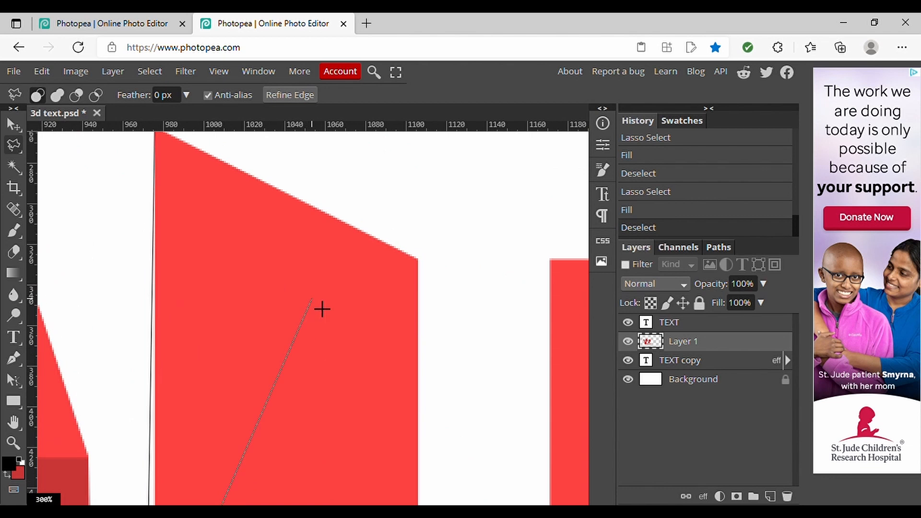
{"action": "double_click", "coordinate": [311, 299]}
{"action": "key", "text": "ctrl+BackSpace"}
{"action": "key", "text": "ctrl+d"}
Step: Look over the X's upper arms and right-hand notch for unfilled gaps between the front letter and its darker copy
{"action": "scroll", "coordinate": [313, 302], "scroll_direction": "right", "scroll_amount": 3}
{"action": "scroll", "coordinate": [313, 303], "scroll_direction": "down", "scroll_amount": 3}
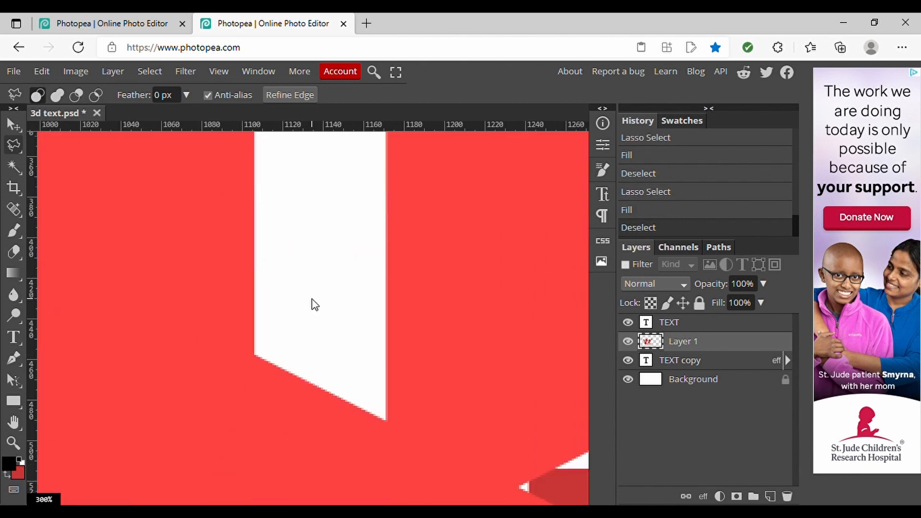
{"action": "scroll", "coordinate": [312, 299], "scroll_direction": "right", "scroll_amount": 6}
{"action": "scroll", "coordinate": [312, 299], "scroll_direction": "down", "scroll_amount": 2}
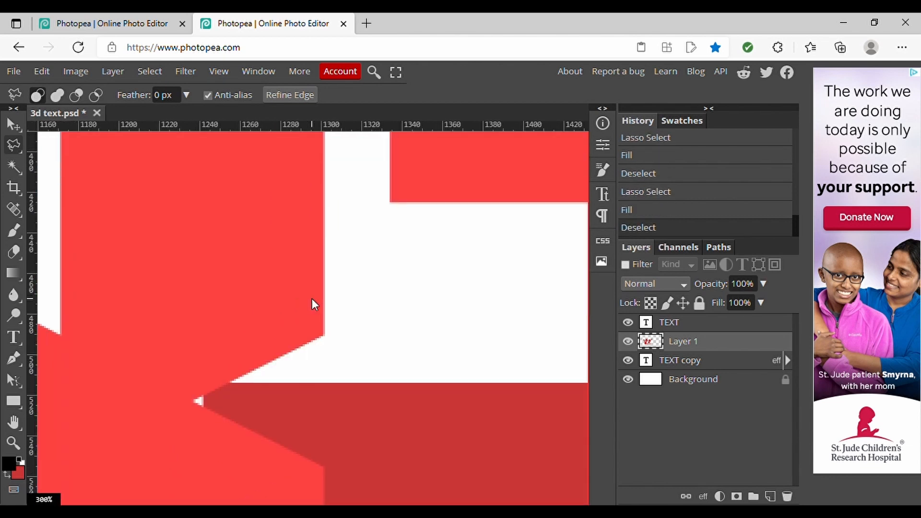
{"action": "scroll", "coordinate": [312, 299], "scroll_direction": "down", "scroll_amount": 2}
{"action": "scroll", "coordinate": [160, 330], "scroll_direction": "left", "scroll_amount": 2}
{"action": "scroll", "coordinate": [161, 330], "scroll_direction": "down", "scroll_amount": 1}
{"action": "scroll", "coordinate": [210, 323], "scroll_direction": "up", "scroll_amount": 3}
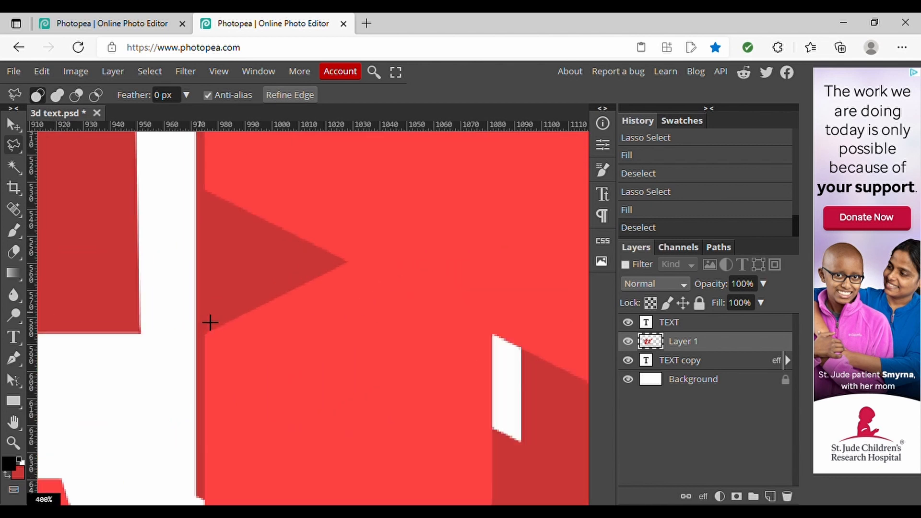
Step: Fill the left side and underside of the X's lower-left leg down to its darker copy with dark red, and deselect
{"action": "scroll", "coordinate": [209, 322], "scroll_direction": "down", "scroll_amount": 3}
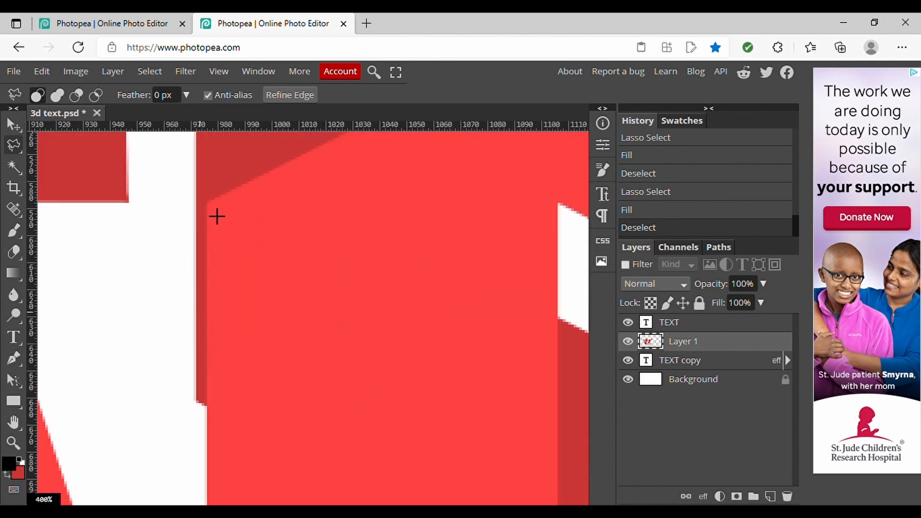
{"action": "scroll", "coordinate": [215, 311], "scroll_direction": "down", "scroll_amount": 5}
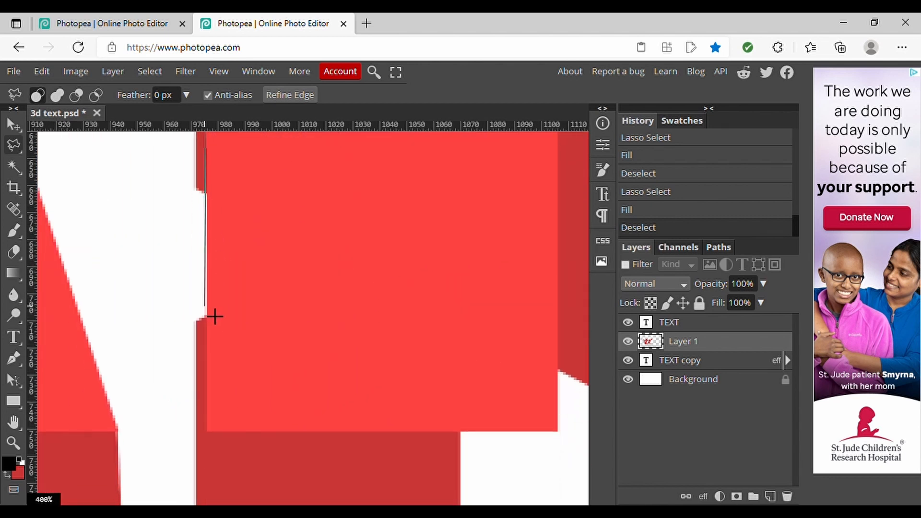
{"action": "scroll", "coordinate": [215, 317], "scroll_direction": "down", "scroll_amount": 1}
{"action": "scroll", "coordinate": [215, 316], "scroll_direction": "down", "scroll_amount": 2}
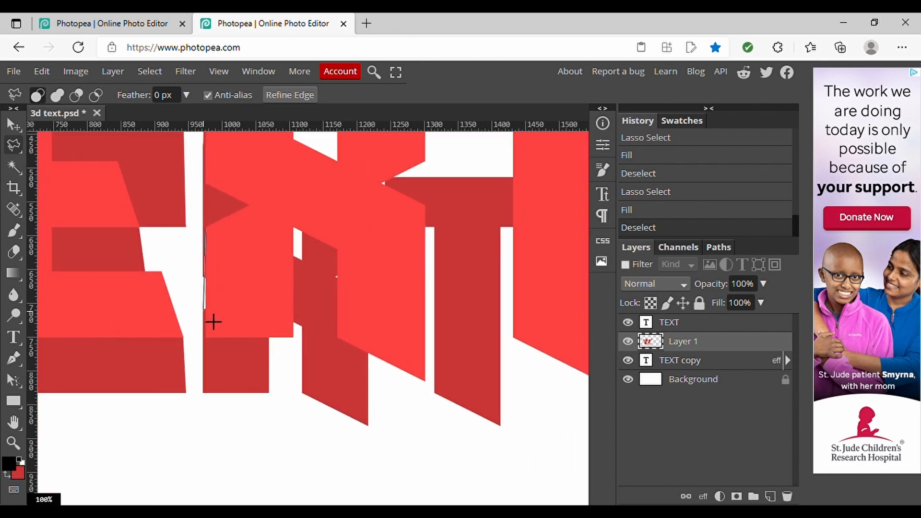
{"action": "scroll", "coordinate": [213, 320], "scroll_direction": "up", "scroll_amount": 2}
{"action": "scroll", "coordinate": [214, 321], "scroll_direction": "up", "scroll_amount": 2}
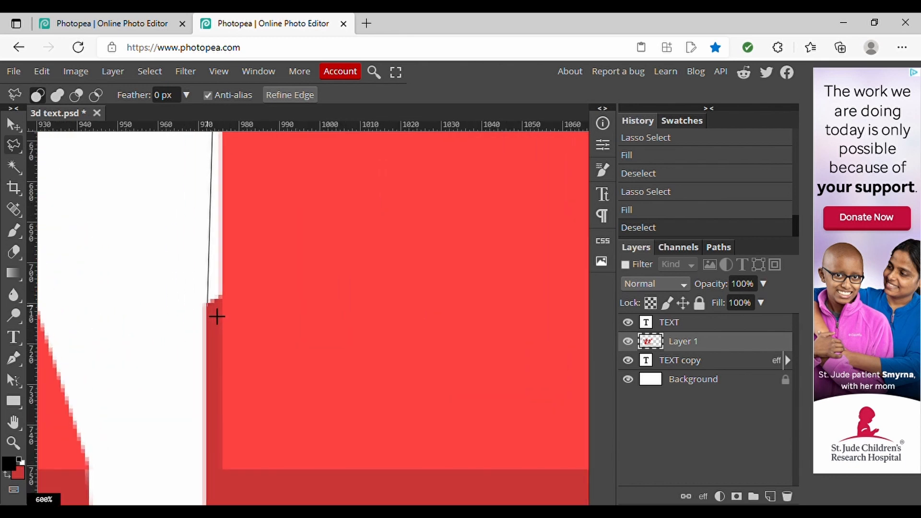
{"action": "scroll", "coordinate": [312, 341], "scroll_direction": "down", "scroll_amount": 5}
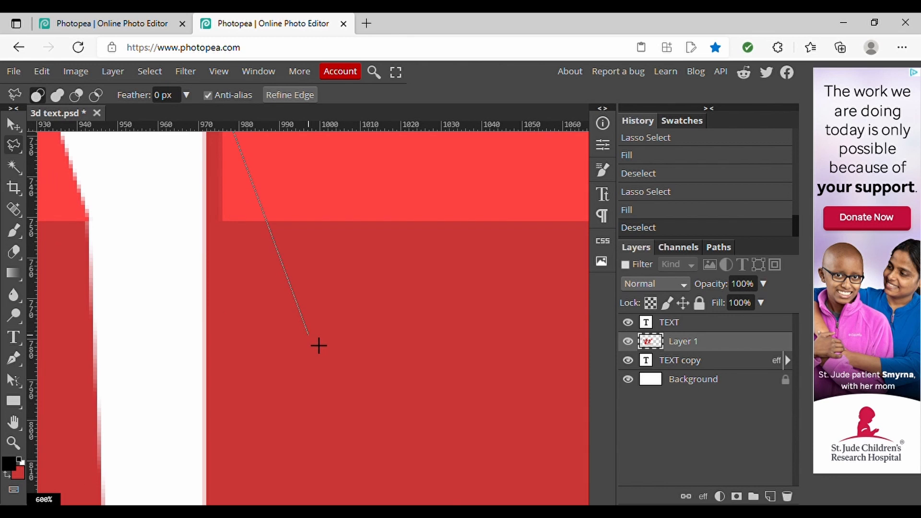
{"action": "scroll", "coordinate": [318, 346], "scroll_direction": "right", "scroll_amount": 5}
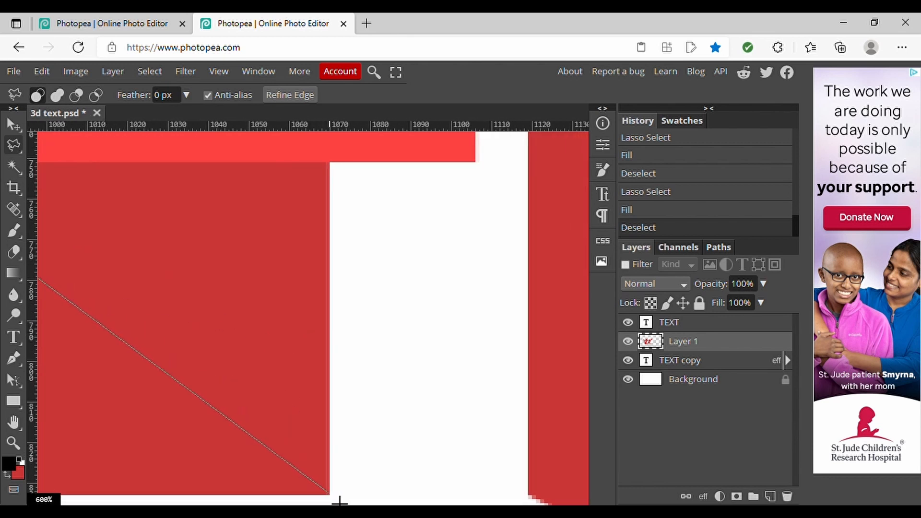
{"action": "left_click", "coordinate": [329, 493]}
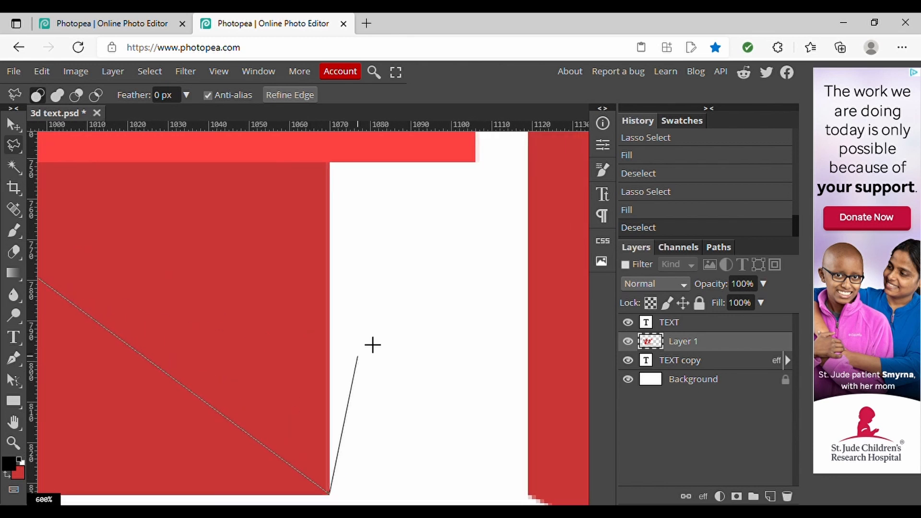
{"action": "left_click", "coordinate": [485, 170]}
{"action": "scroll", "coordinate": [485, 168], "scroll_direction": "up", "scroll_amount": 8}
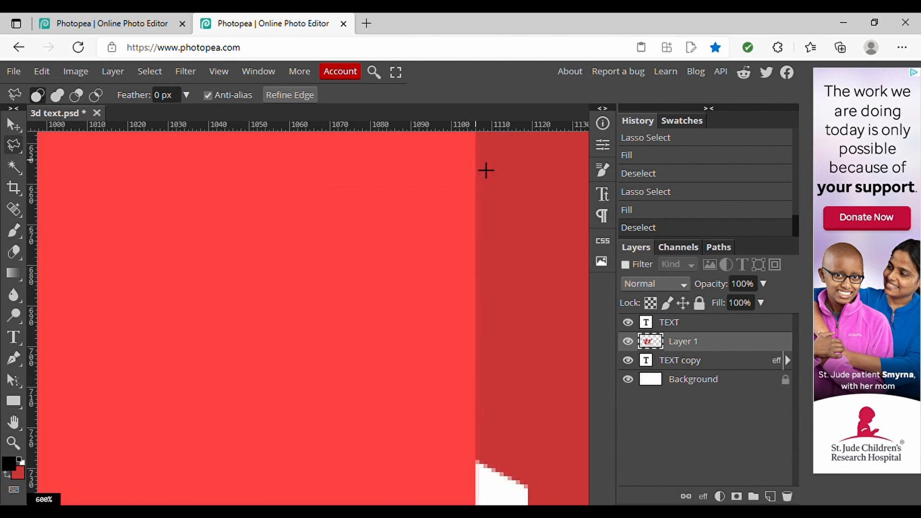
{"action": "scroll", "coordinate": [380, 342], "scroll_direction": "down", "scroll_amount": 5}
{"action": "left_click", "coordinate": [373, 332]}
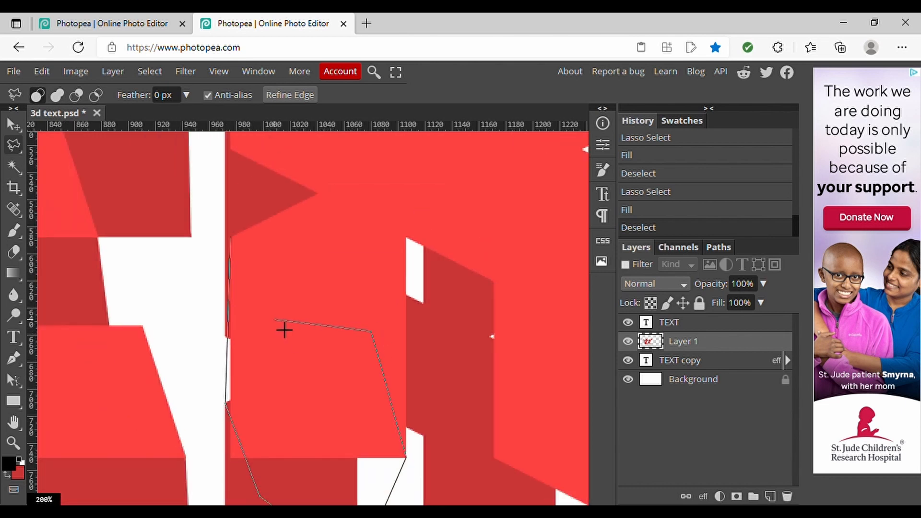
{"action": "double_click", "coordinate": [283, 287]}
{"action": "key", "text": "ctrl+BackSpace"}
{"action": "key", "text": "ctrl+d"}
Step: Fill the underside of the X's upper-right arm at the right-hand notch with dark red, and deselect
{"action": "scroll", "coordinate": [283, 287], "scroll_direction": "right", "scroll_amount": 5}
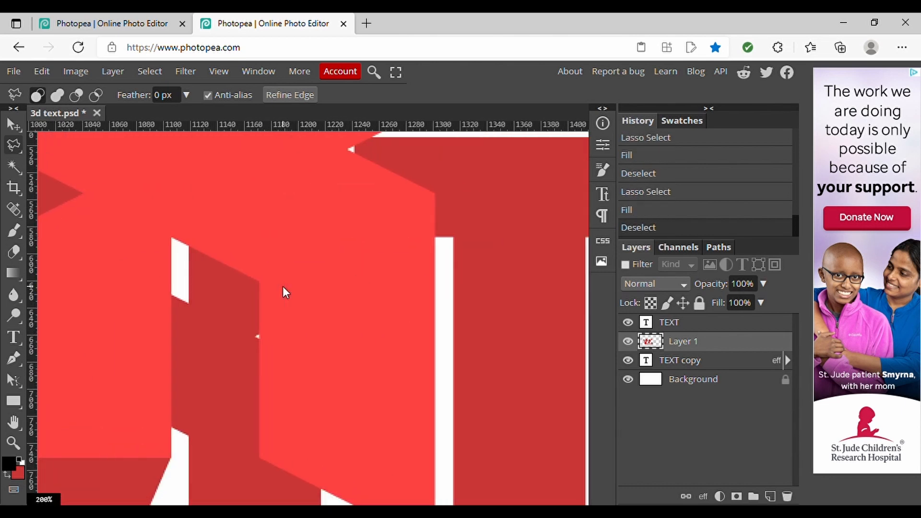
{"action": "scroll", "coordinate": [283, 287], "scroll_direction": "up", "scroll_amount": 4}
{"action": "scroll", "coordinate": [283, 288], "scroll_direction": "up", "scroll_amount": 4}
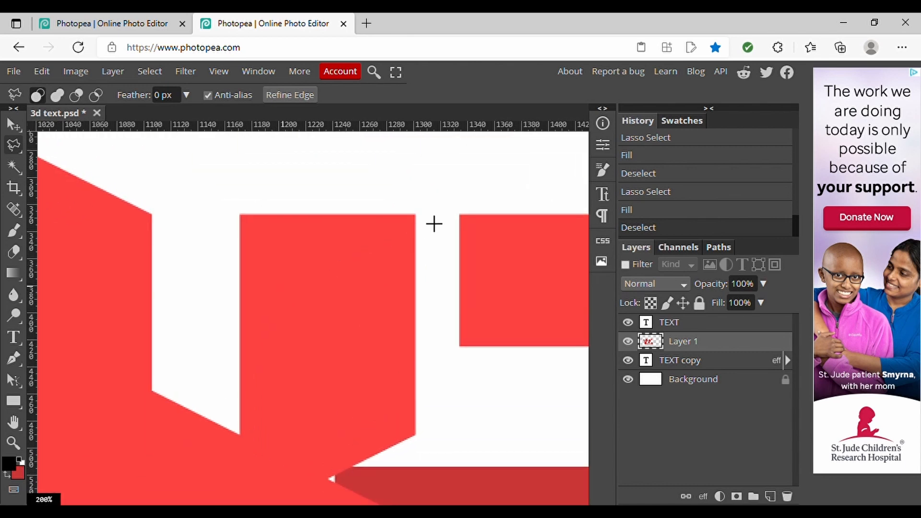
{"action": "left_click", "coordinate": [425, 225]}
{"action": "scroll", "coordinate": [357, 333], "scroll_direction": "down", "scroll_amount": 8}
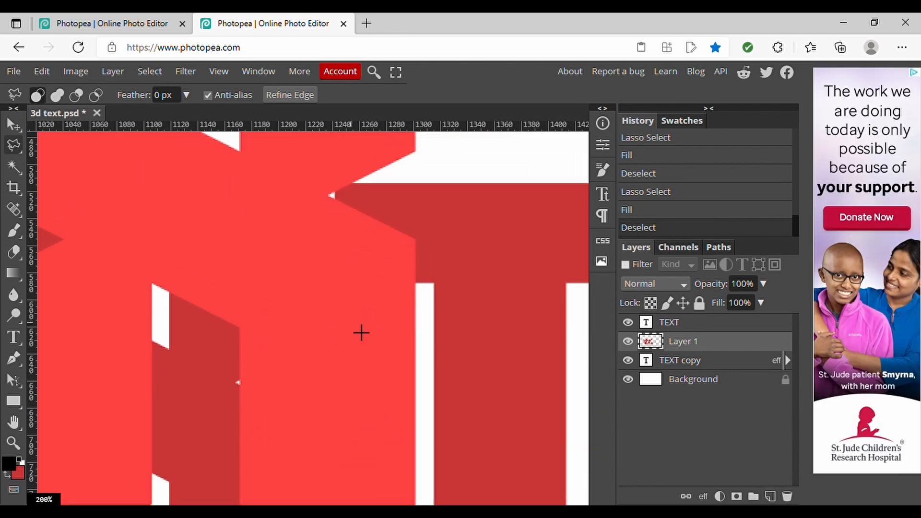
{"action": "scroll", "coordinate": [345, 352], "scroll_direction": "up", "scroll_amount": 2}
{"action": "left_click", "coordinate": [331, 255]}
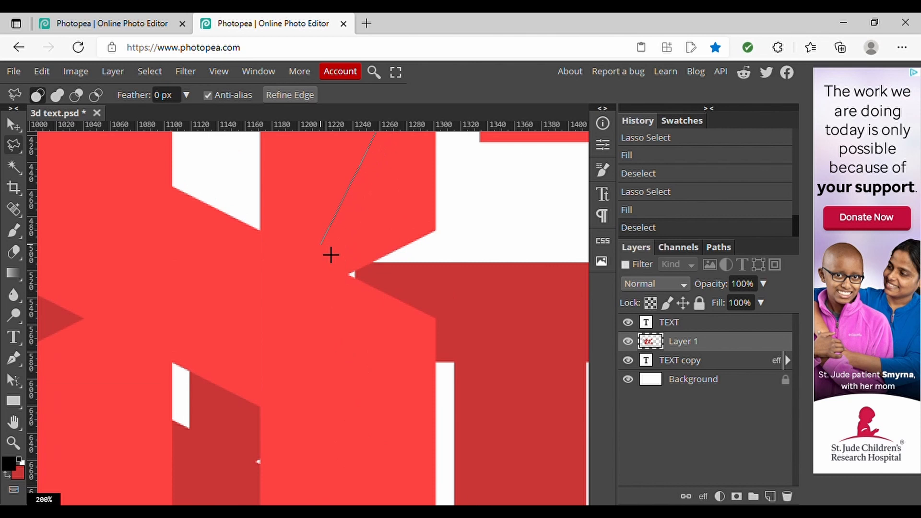
{"action": "scroll", "coordinate": [331, 254], "scroll_direction": "down", "scroll_amount": 1}
{"action": "scroll", "coordinate": [331, 255], "scroll_direction": "up", "scroll_amount": 1}
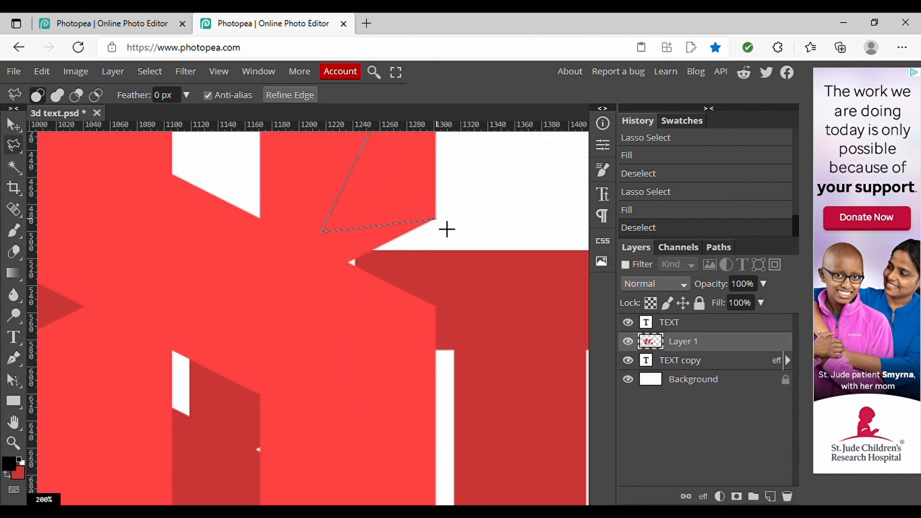
{"action": "left_click", "coordinate": [436, 218]}
{"action": "double_click", "coordinate": [283, 345]}
{"action": "key", "text": "ctrl+BackSpace"}
{"action": "key", "text": "ctrl+d"}
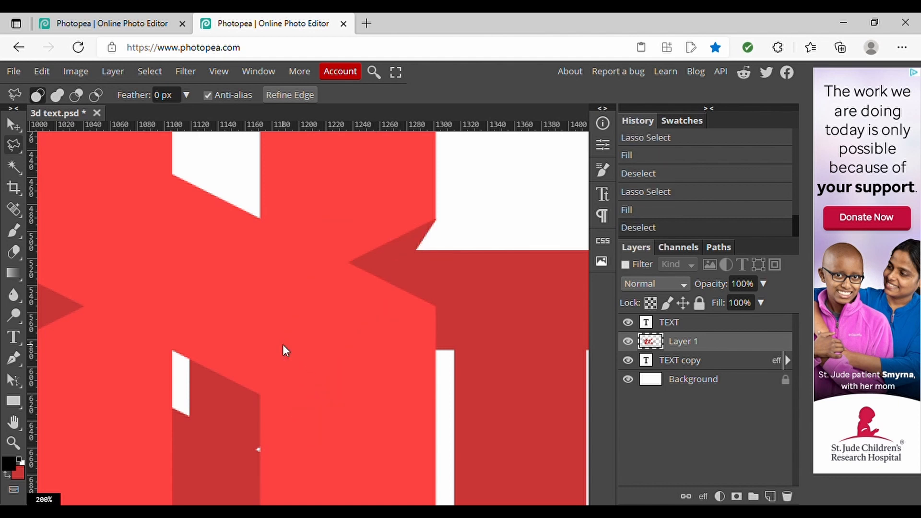
Step: Fill the upper white gap between the X's two lower legs with dark red, and deselect
{"action": "scroll", "coordinate": [283, 344], "scroll_direction": "down", "scroll_amount": 5}
{"action": "scroll", "coordinate": [245, 322], "scroll_direction": "up", "scroll_amount": 4}
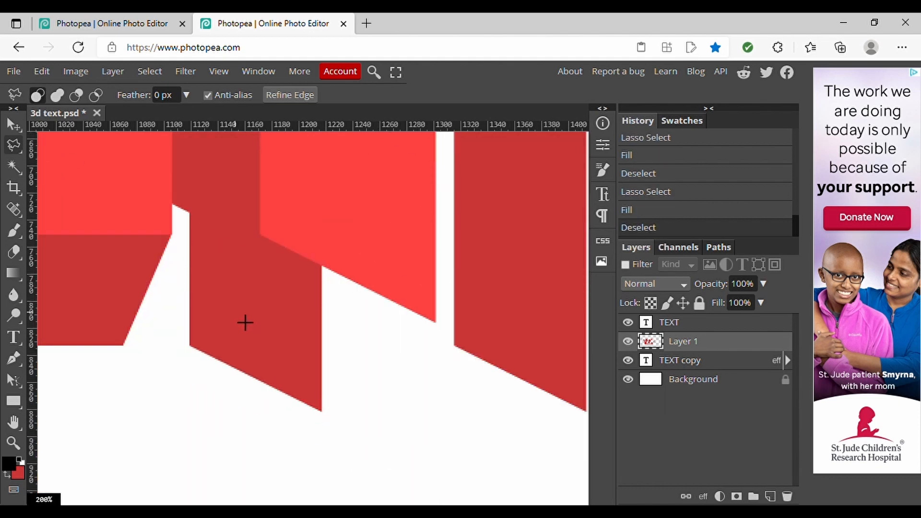
{"action": "left_click", "coordinate": [235, 344]}
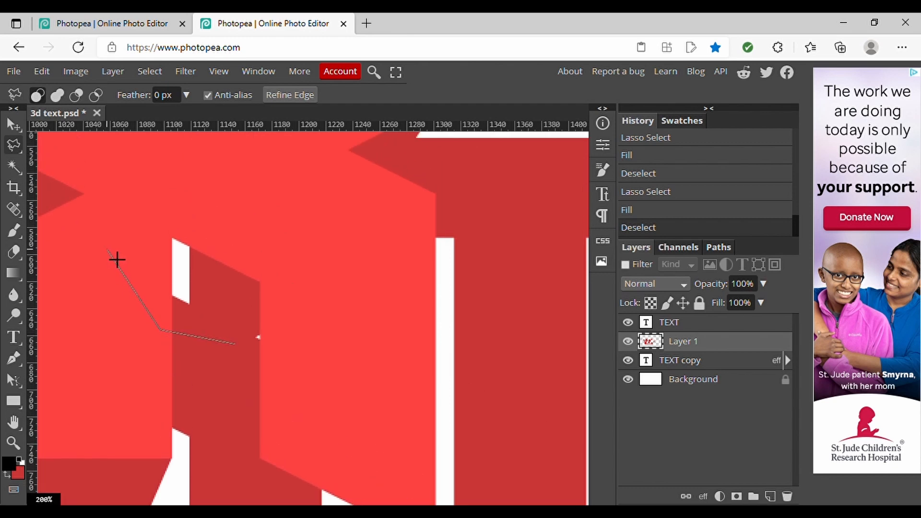
{"action": "double_click", "coordinate": [174, 208]}
{"action": "key", "text": "ctrl+BackSpace"}
{"action": "key", "text": "ctrl+d"}
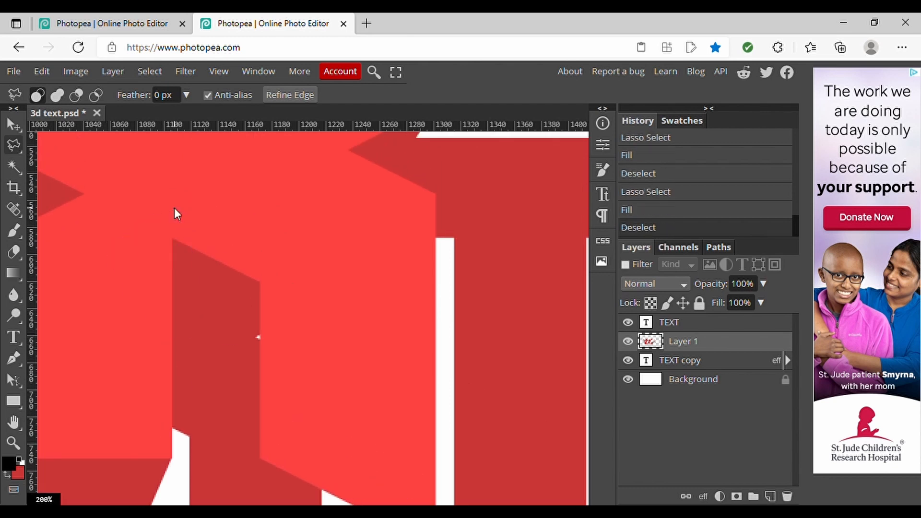
Step: Fill the underside of the X's lower-right leg down to the darker copy's bottom corner with dark red, and deselect
{"action": "left_click", "coordinate": [228, 333]}
{"action": "scroll", "coordinate": [254, 441], "scroll_direction": "down", "scroll_amount": 7}
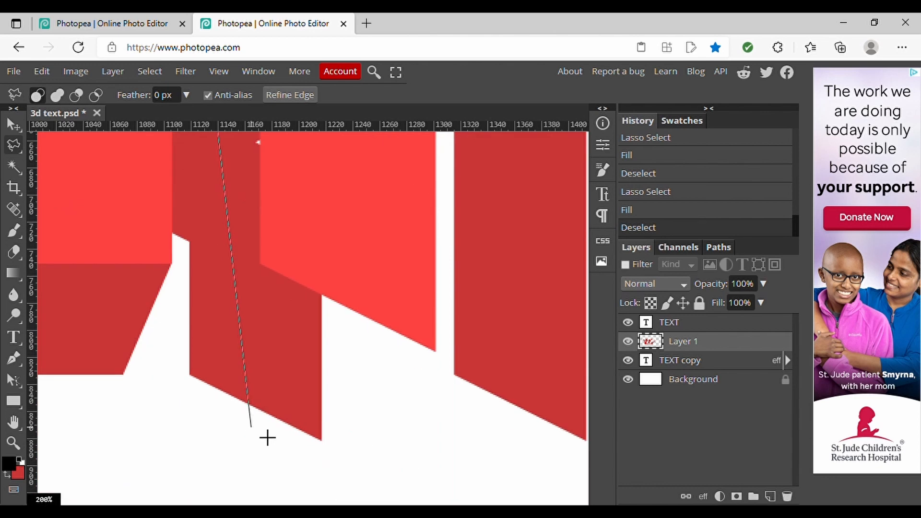
{"action": "scroll", "coordinate": [330, 451], "scroll_direction": "up", "scroll_amount": 2}
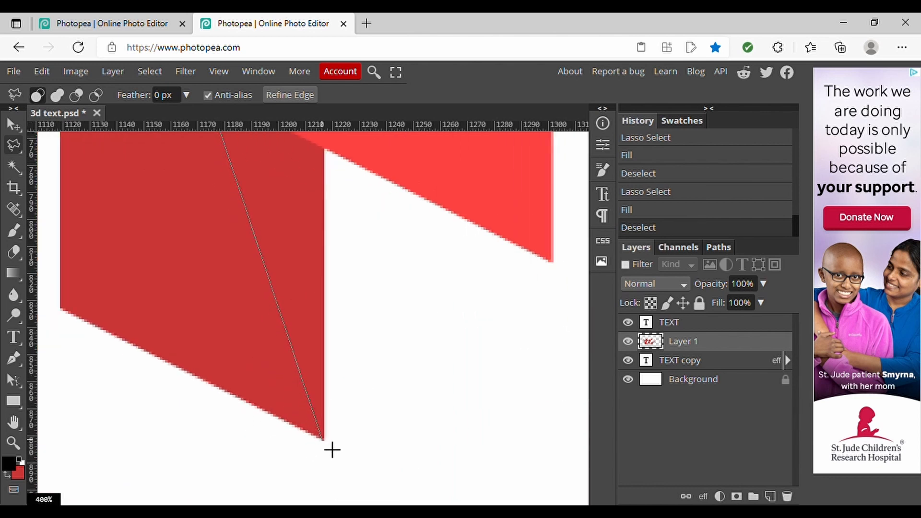
{"action": "left_click", "coordinate": [324, 440]}
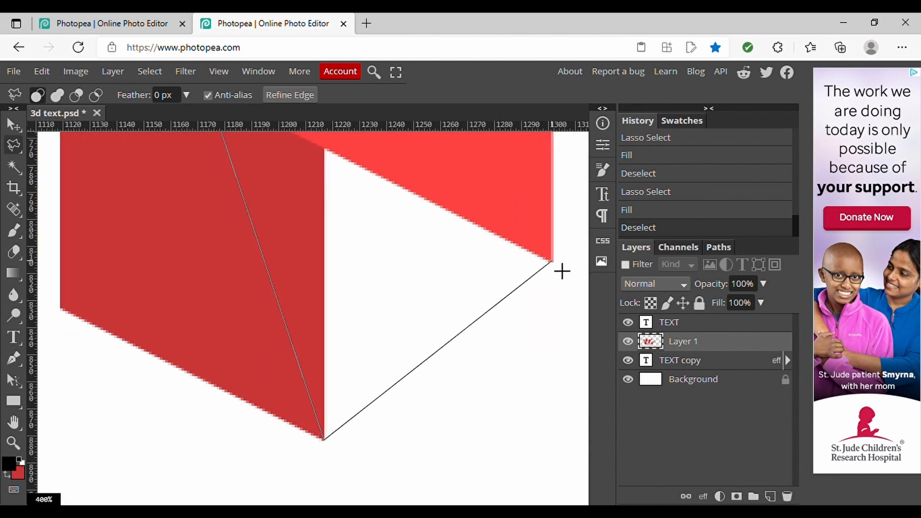
{"action": "left_click", "coordinate": [552, 260]}
{"action": "scroll", "coordinate": [551, 260], "scroll_direction": "up", "scroll_amount": 8}
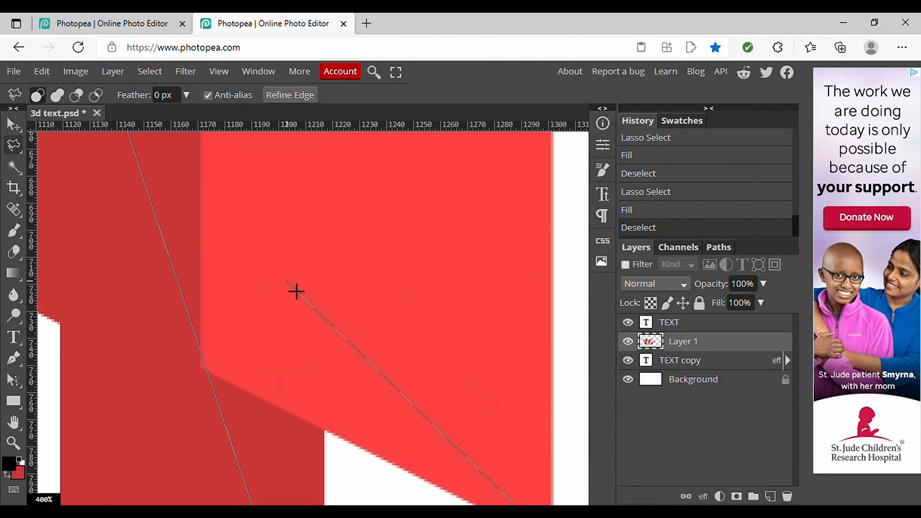
{"action": "double_click", "coordinate": [287, 281]}
{"action": "key", "text": "ctrl+BackSpace"}
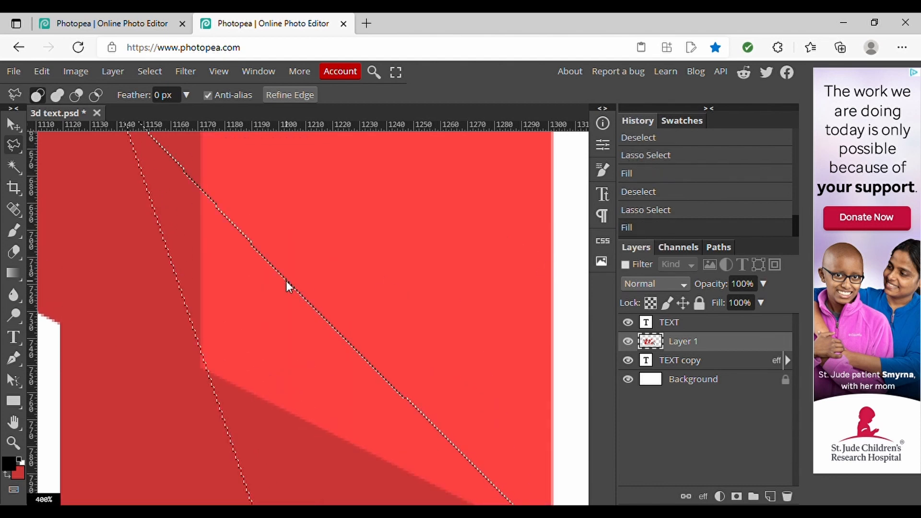
{"action": "key", "text": "ctrl+d"}
Step: Fill the tiny white spot on the inner edge of the X's lower-right leg with dark red, and deselect
{"action": "scroll", "coordinate": [285, 280], "scroll_direction": "right", "scroll_amount": 10}
{"action": "scroll", "coordinate": [286, 281], "scroll_direction": "down", "scroll_amount": 5}
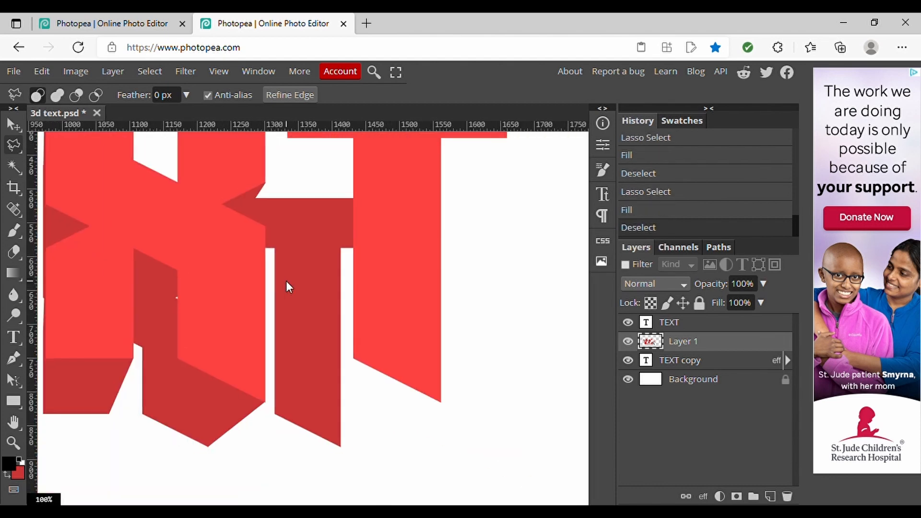
{"action": "scroll", "coordinate": [263, 240], "scroll_direction": "up", "scroll_amount": 2}
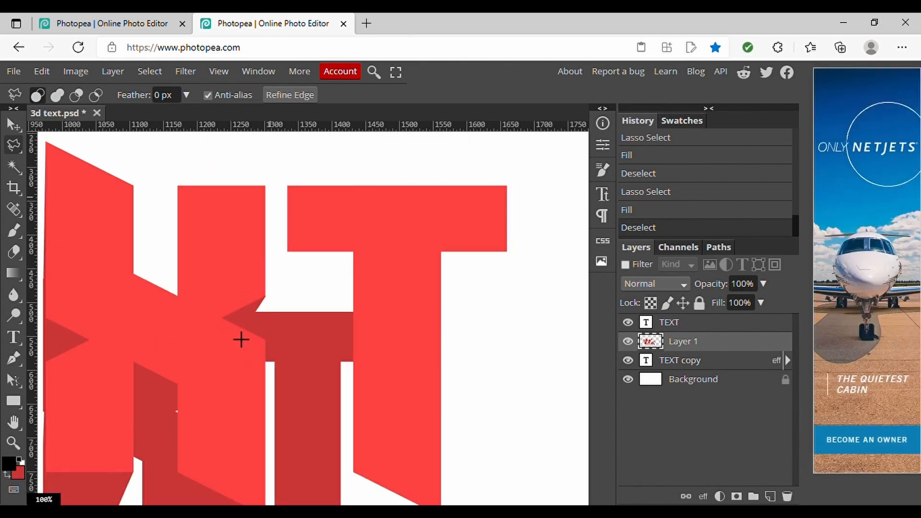
{"action": "left_click", "coordinate": [166, 403]}
{"action": "left_click", "coordinate": [173, 431]}
{"action": "left_click", "coordinate": [213, 417]}
{"action": "double_click", "coordinate": [169, 381]}
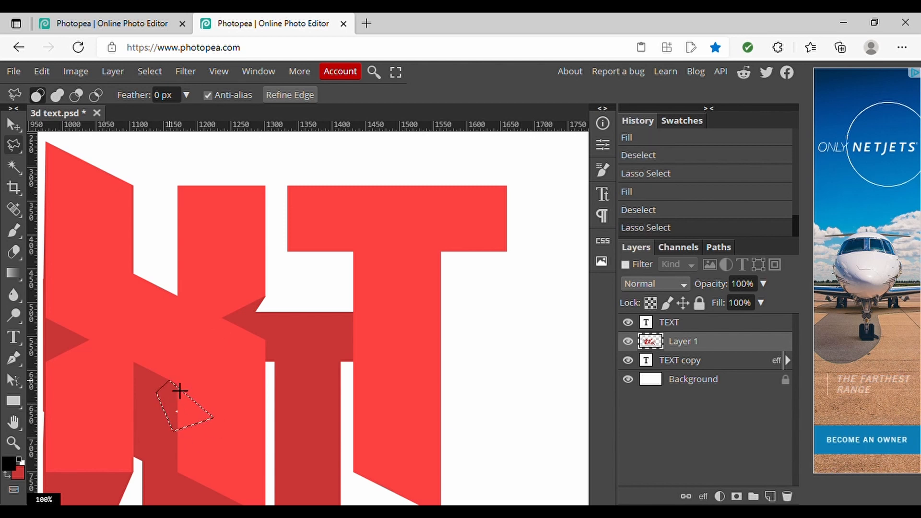
{"action": "key", "text": "ctrl+BackSpace"}
{"action": "key", "text": "ctrl+d"}
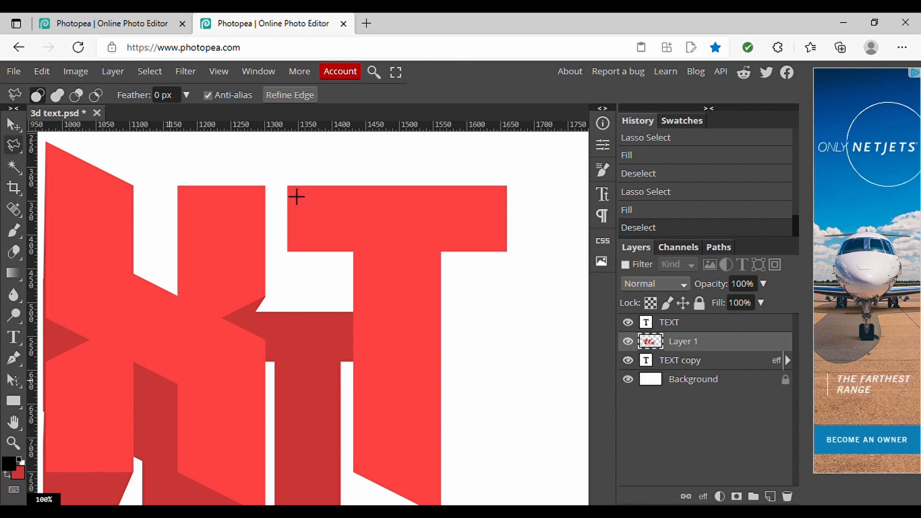
Step: Start a lasso outline at the last T's upper-left corner, running along the darker copy's crossbar and stem to its lowest corner
{"action": "scroll", "coordinate": [298, 196], "scroll_direction": "up", "scroll_amount": 2}
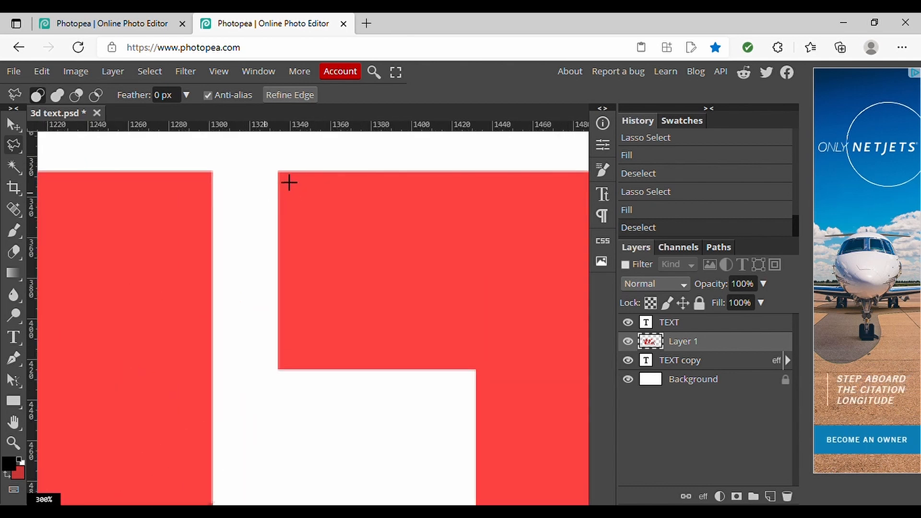
{"action": "left_click", "coordinate": [278, 171]}
{"action": "left_click_drag", "start_coordinate": [118, 493], "coordinate": [245, 244]}
{"action": "left_click", "coordinate": [207, 309]}
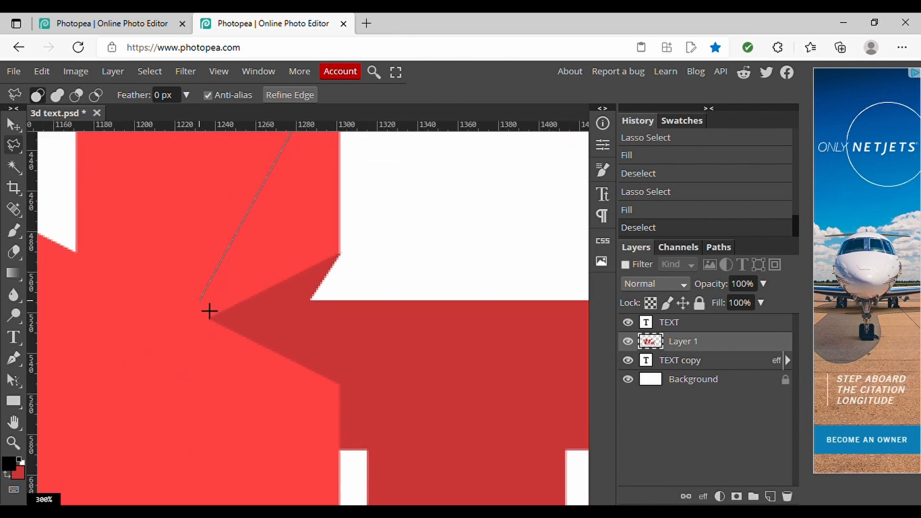
{"action": "left_click", "coordinate": [393, 372]}
{"action": "scroll", "coordinate": [393, 372], "scroll_direction": "down", "scroll_amount": 2}
{"action": "scroll", "coordinate": [393, 372], "scroll_direction": "right", "scroll_amount": 3}
{"action": "scroll", "coordinate": [381, 422], "scroll_direction": "down", "scroll_amount": 4}
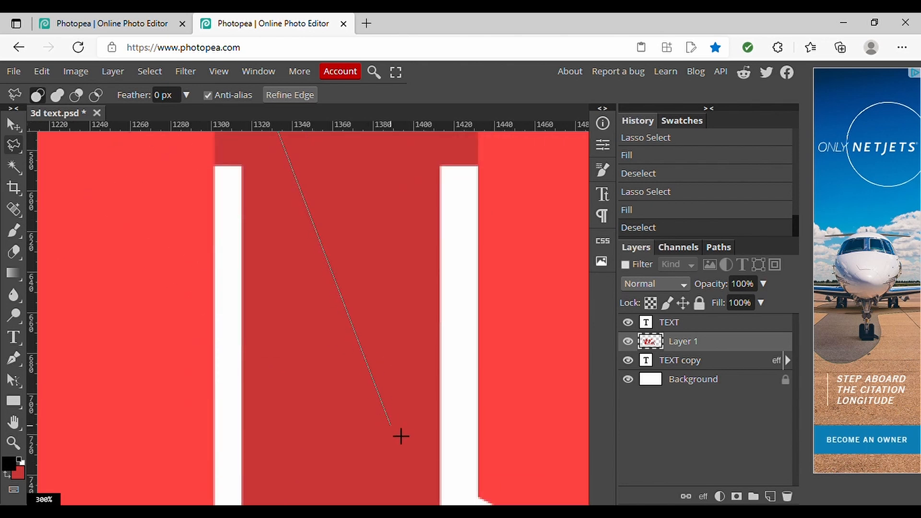
{"action": "scroll", "coordinate": [401, 434], "scroll_direction": "down", "scroll_amount": 6}
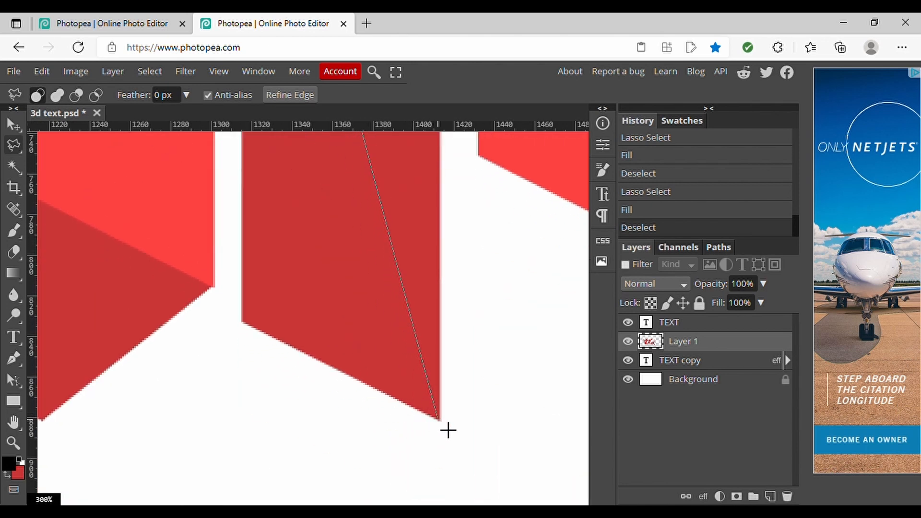
{"action": "left_click", "coordinate": [440, 422]}
Step: Close the outline through the last T's lower-right stem and crossbar corners, fill it with dark red, and deselect
{"action": "scroll", "coordinate": [450, 431], "scroll_direction": "right", "scroll_amount": 3}
{"action": "scroll", "coordinate": [450, 431], "scroll_direction": "right", "scroll_amount": 2}
{"action": "scroll", "coordinate": [450, 431], "scroll_direction": "up", "scroll_amount": 1}
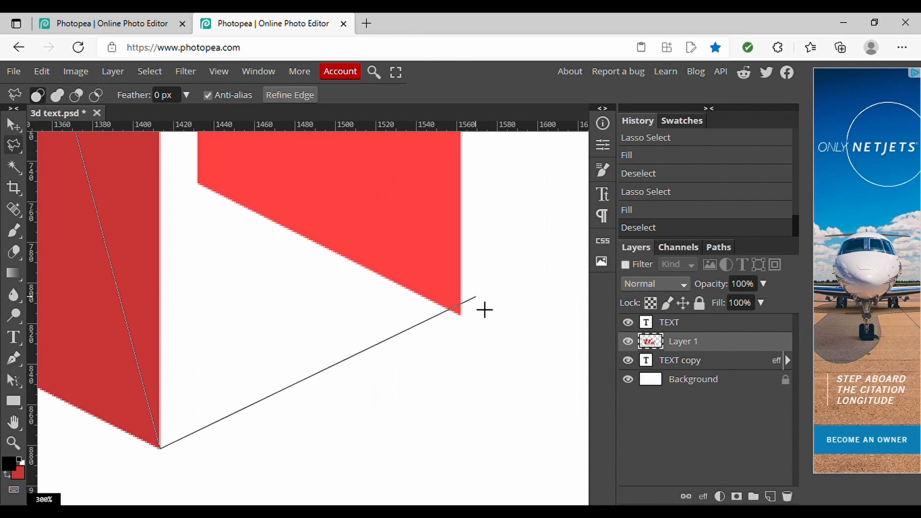
{"action": "left_click", "coordinate": [460, 315]}
{"action": "scroll", "coordinate": [470, 322], "scroll_direction": "up", "scroll_amount": 15}
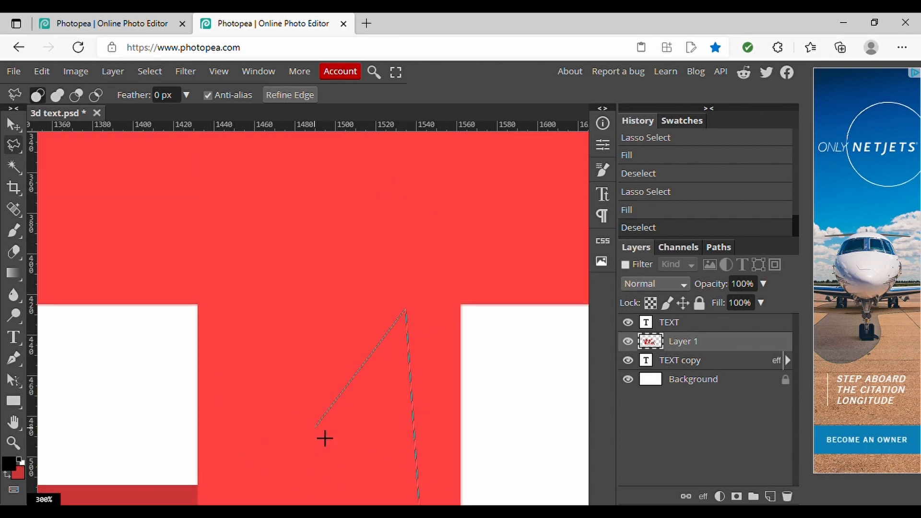
{"action": "scroll", "coordinate": [325, 438], "scroll_direction": "down", "scroll_amount": 3}
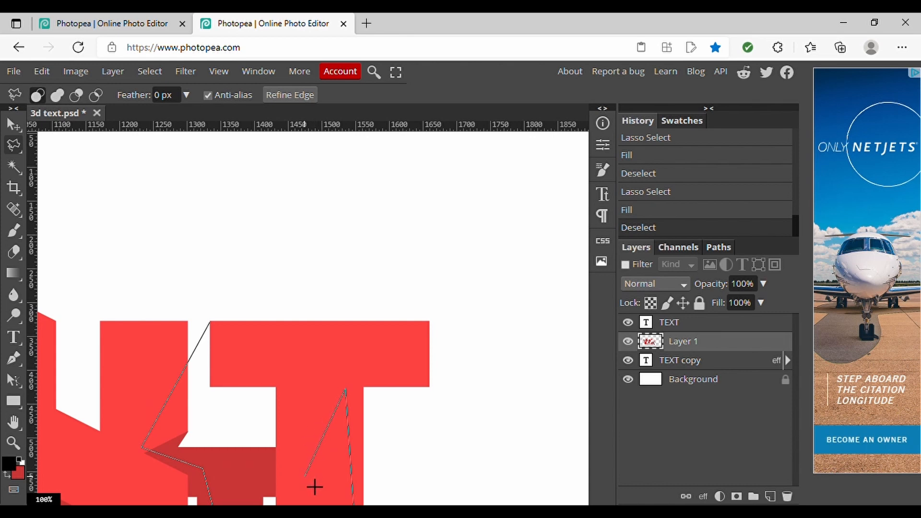
{"action": "scroll", "coordinate": [312, 473], "scroll_direction": "down", "scroll_amount": 2}
{"action": "left_click", "coordinate": [311, 436]}
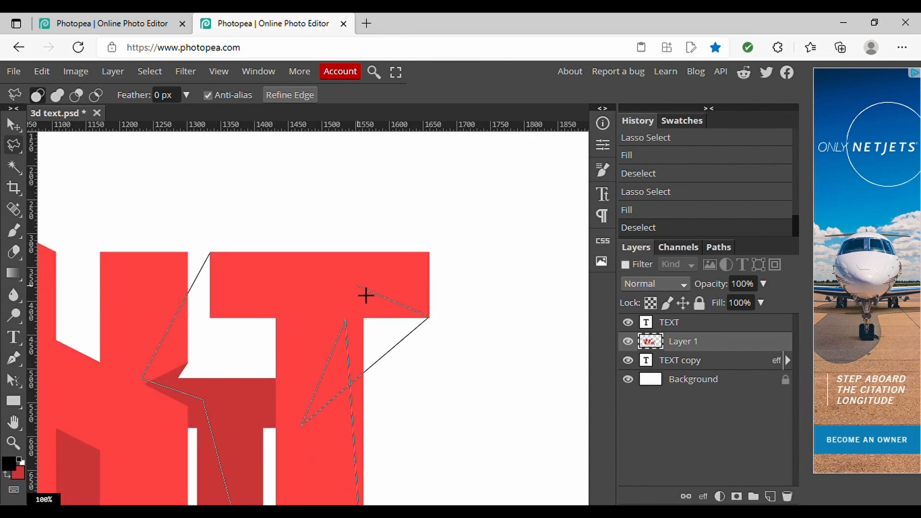
{"action": "double_click", "coordinate": [298, 282]}
{"action": "key", "text": "ctrl+BackSpace"}
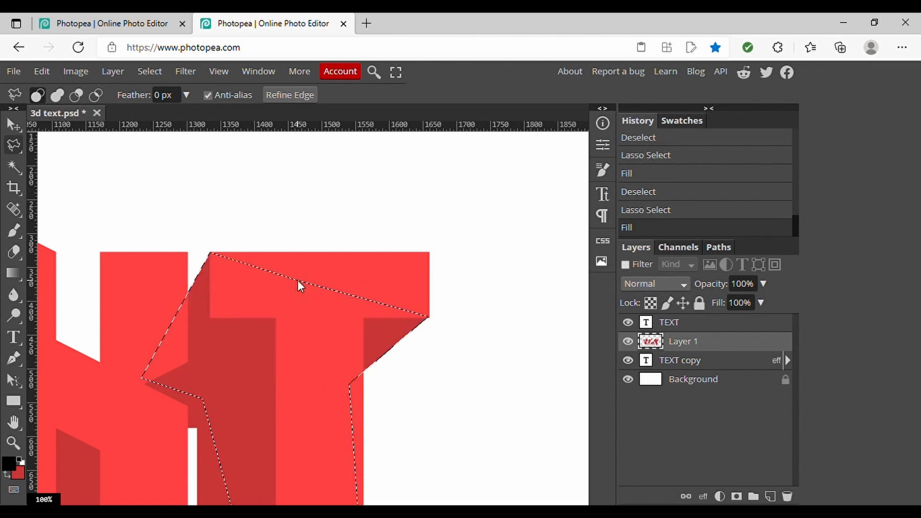
{"action": "key", "text": "ctrl+d"}
{"action": "scroll", "coordinate": [297, 280], "scroll_direction": "down", "scroll_amount": 3}
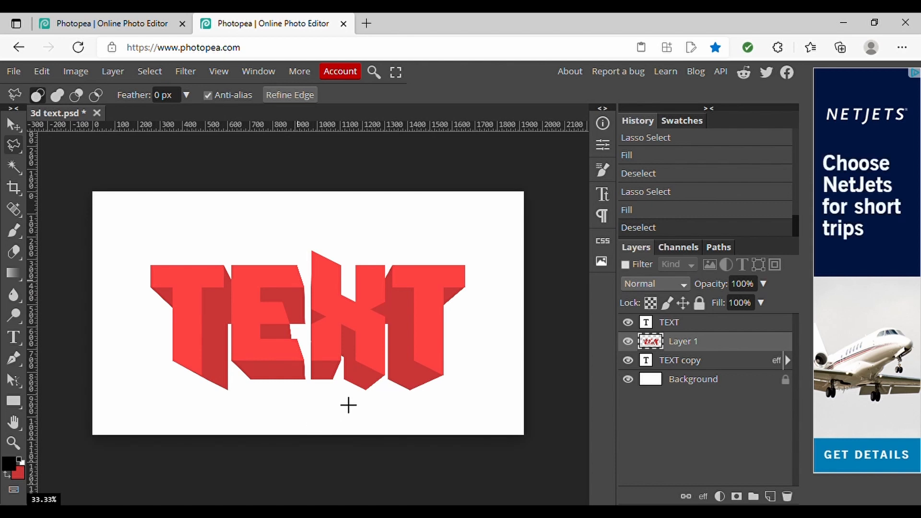
Step: Merge Layer 1 down into the TEXT copy layer
{"action": "left_click", "coordinate": [627, 323]}
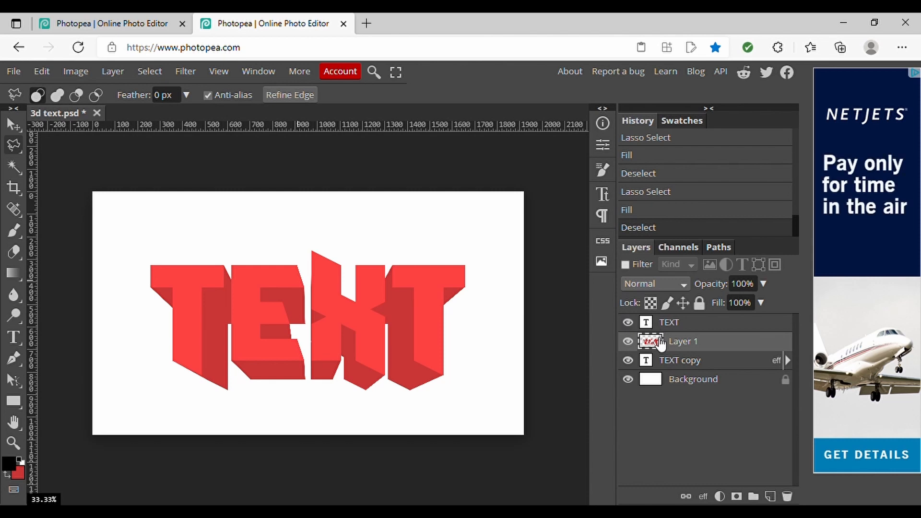
{"action": "right_click", "coordinate": [658, 341]}
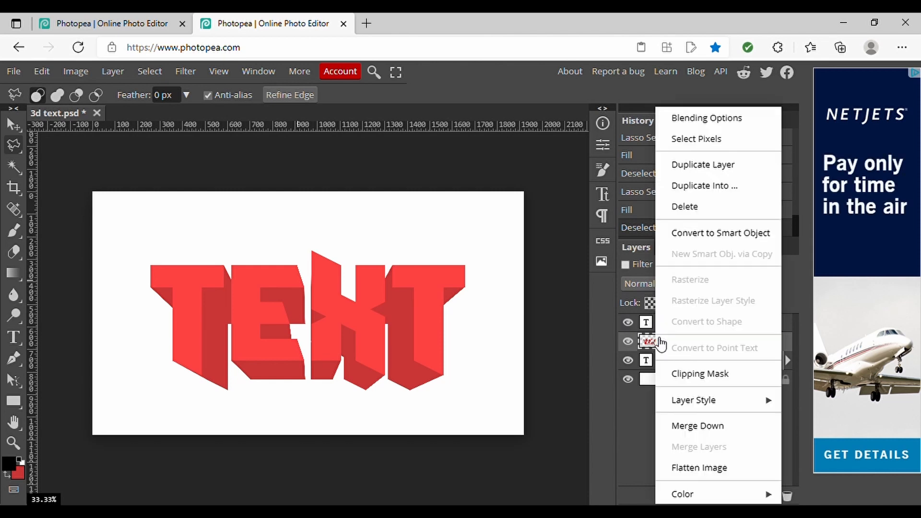
{"action": "left_click", "coordinate": [637, 410]}
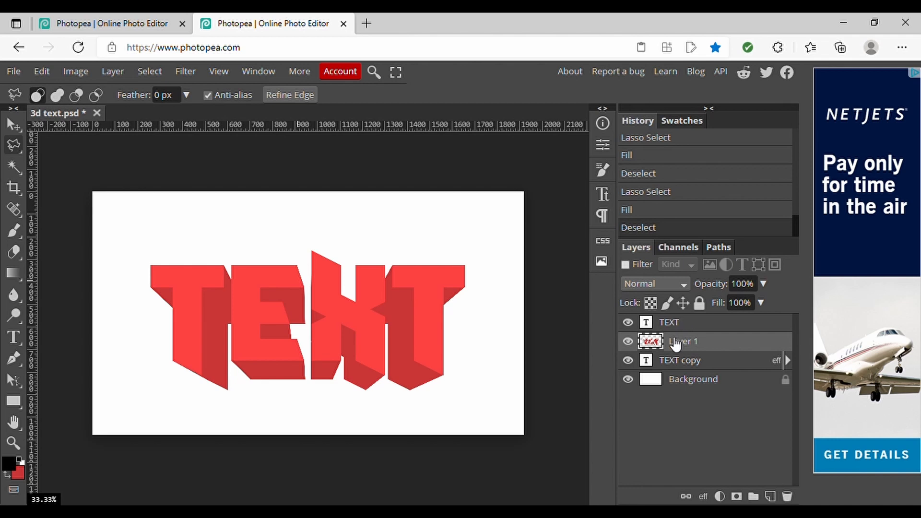
{"action": "right_click", "coordinate": [676, 343]}
{"action": "left_click", "coordinate": [704, 426]}
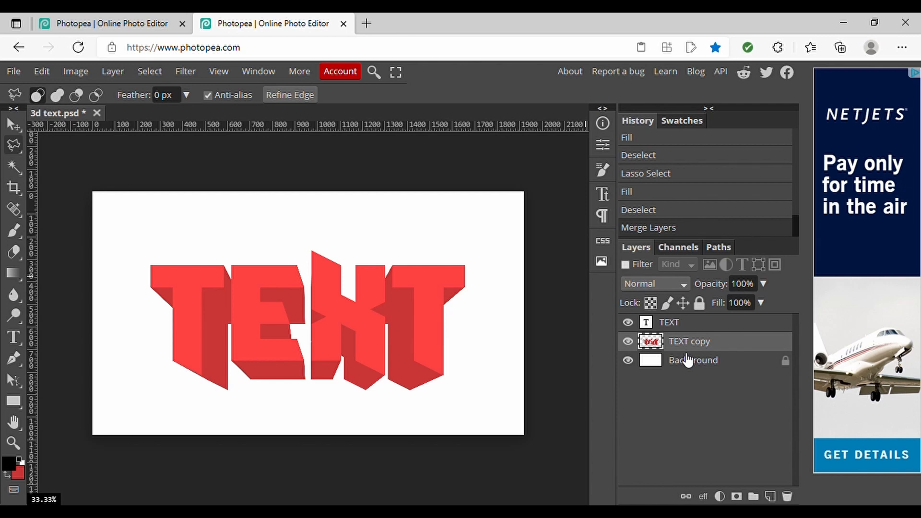
Step: Open a Gradient Overlay for the TEXT layer and change the gradient's white colour stop to black
{"action": "left_click", "coordinate": [673, 327]}
{"action": "left_click", "coordinate": [702, 496]}
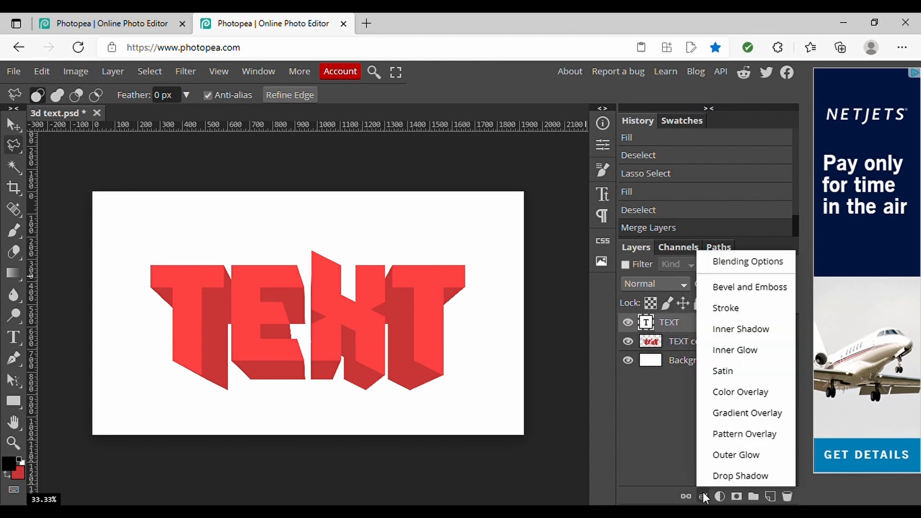
{"action": "left_click", "coordinate": [732, 414]}
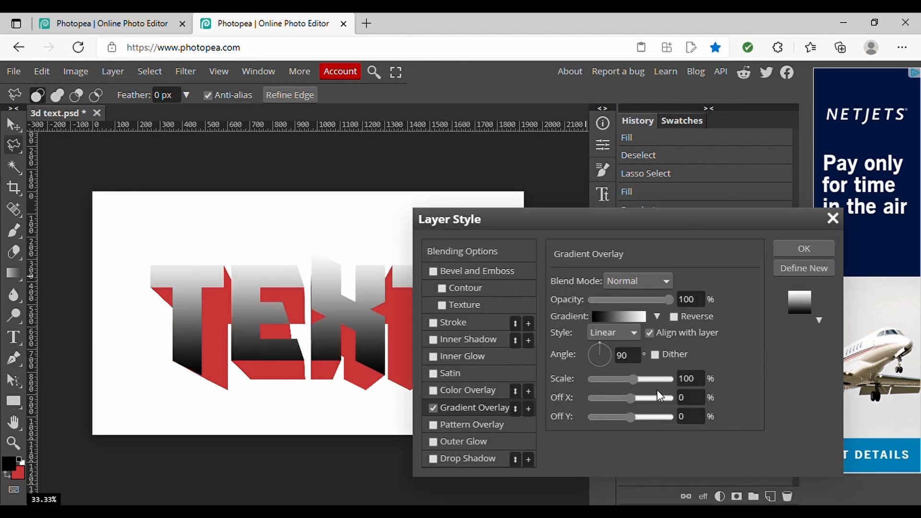
{"action": "left_click", "coordinate": [623, 314]}
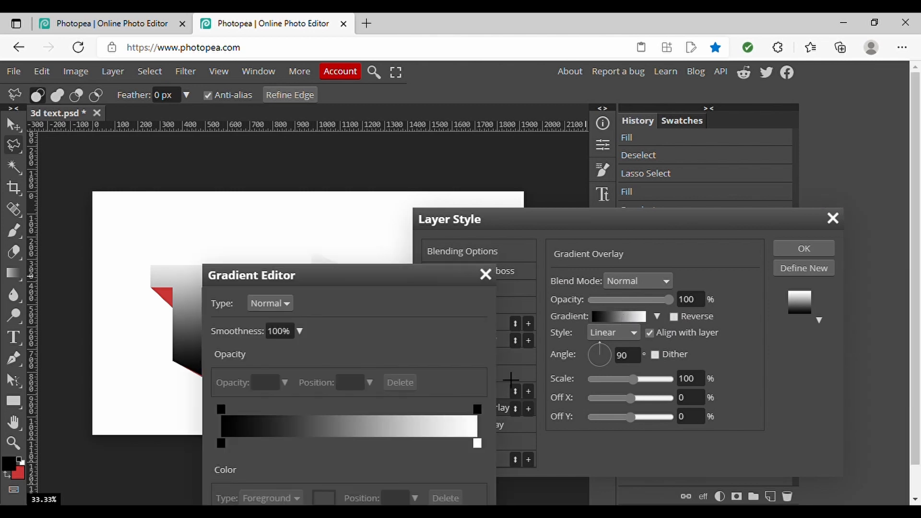
{"action": "left_click", "coordinate": [478, 442]}
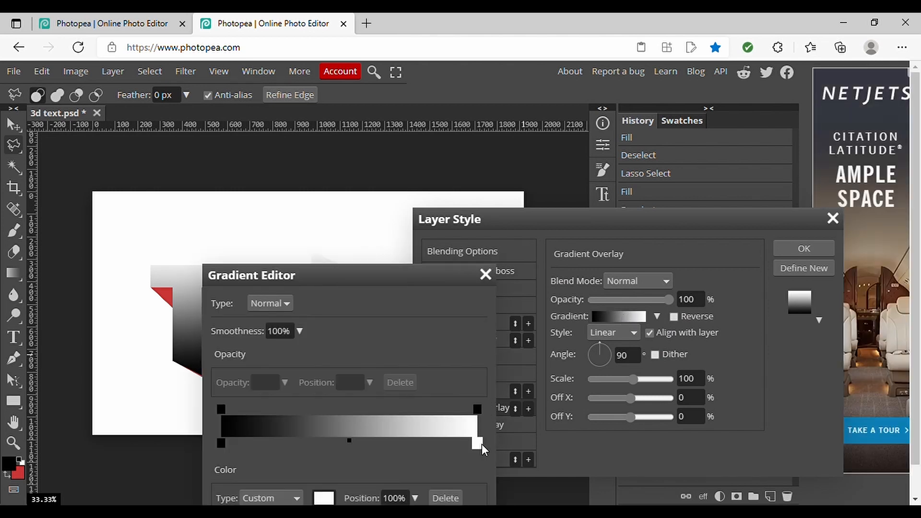
{"action": "left_click", "coordinate": [324, 498]}
{"action": "left_click", "coordinate": [297, 336]}
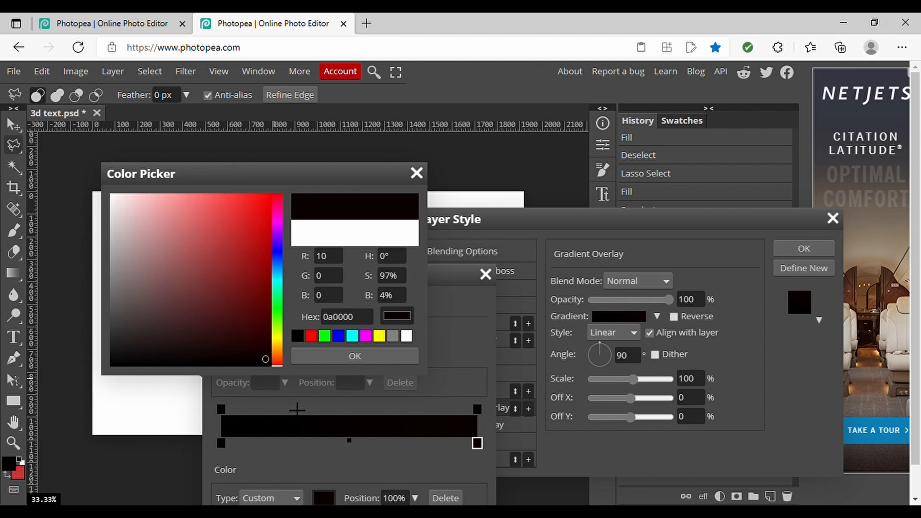
{"action": "left_click", "coordinate": [331, 360]}
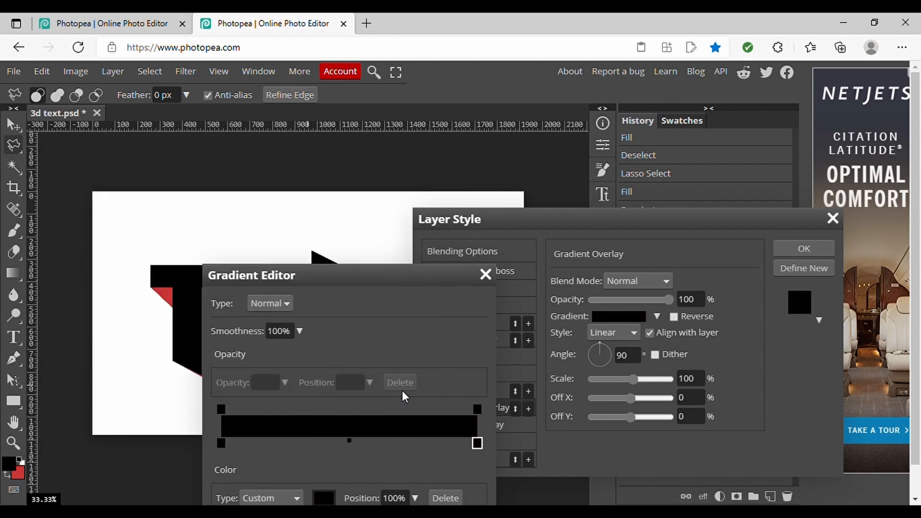
Step: Set the gradient's end opacity stop to 0% and the overlay's opacity to 15%
{"action": "left_click", "coordinate": [478, 409]}
{"action": "left_click", "coordinate": [285, 382]}
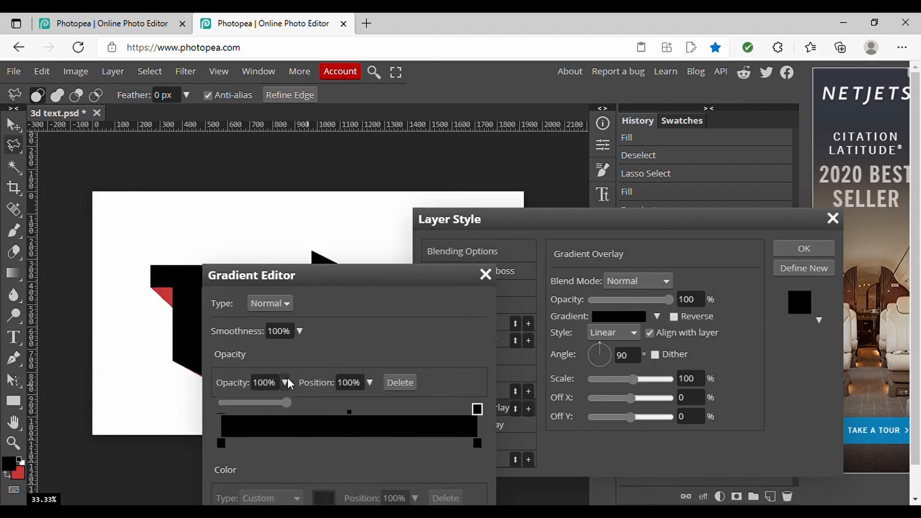
{"action": "left_click_drag", "start_coordinate": [283, 405], "coordinate": [184, 410]}
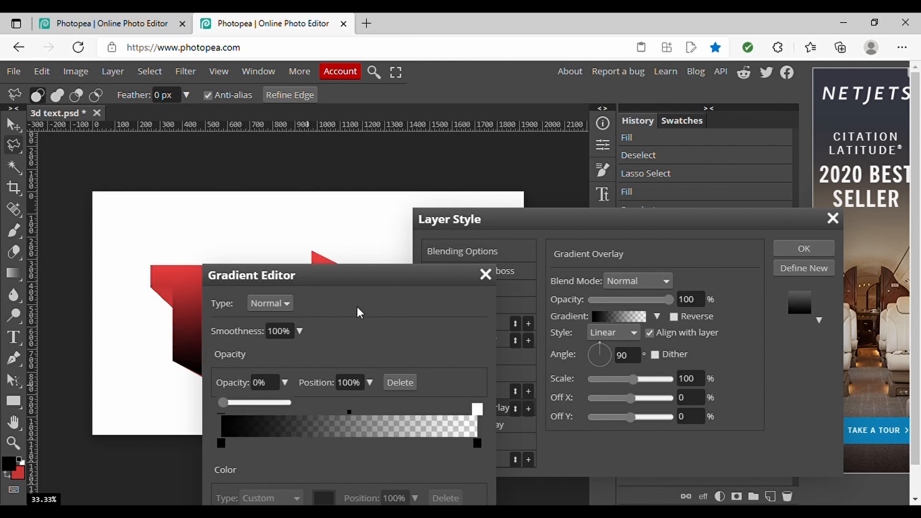
{"action": "left_click_drag", "start_coordinate": [367, 277], "coordinate": [593, 219]}
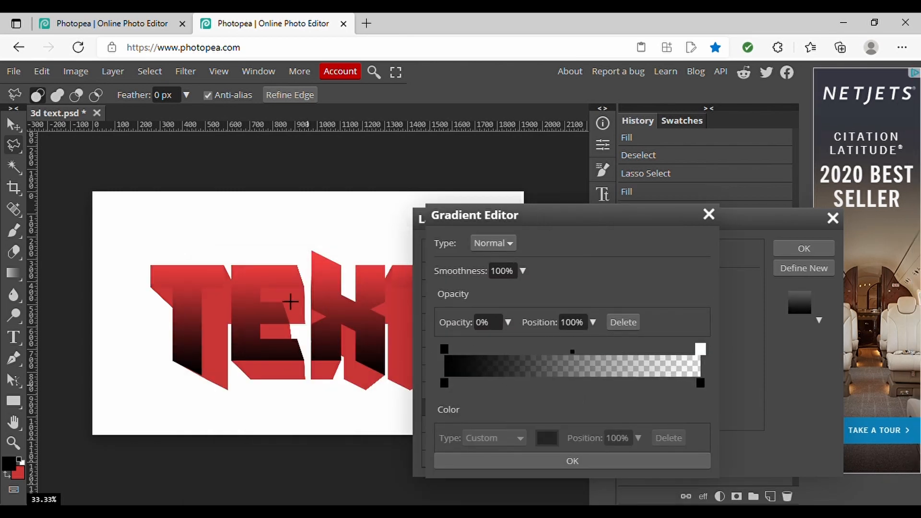
{"action": "left_click", "coordinate": [531, 466]}
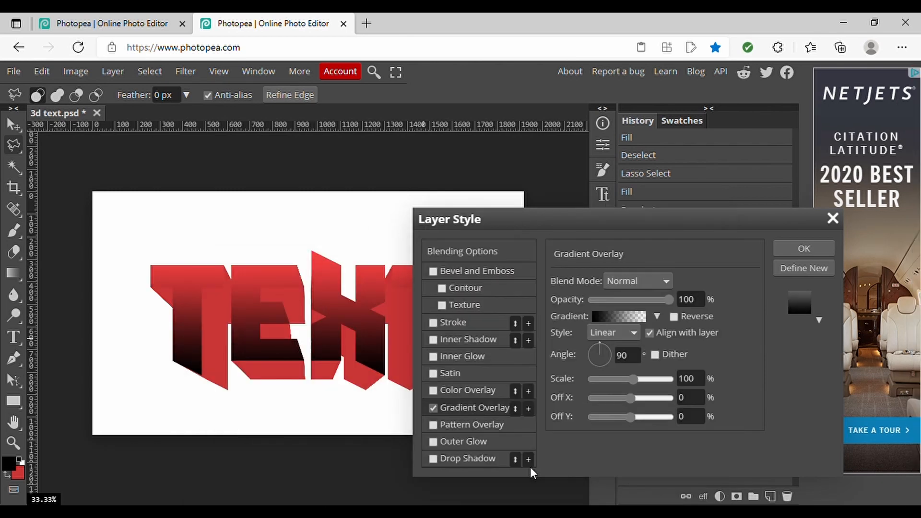
{"action": "left_click", "coordinate": [602, 304]}
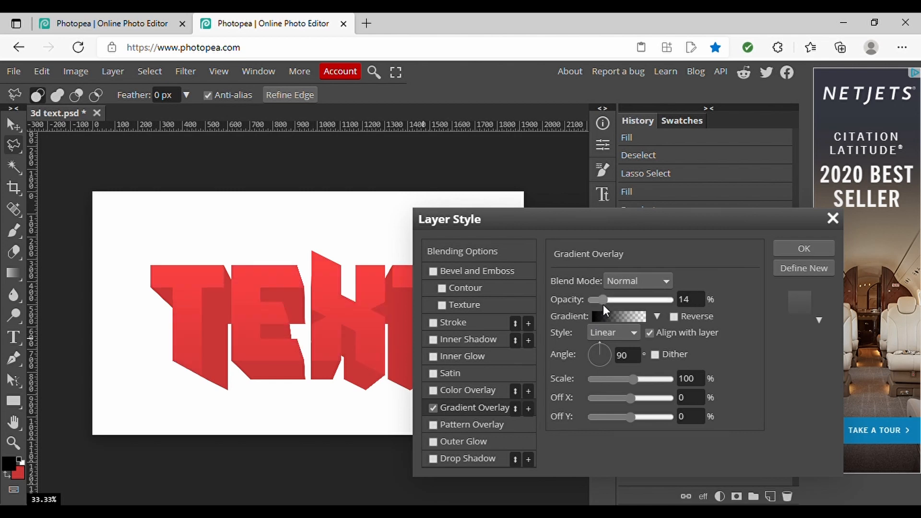
{"action": "left_click_drag", "start_coordinate": [603, 304], "coordinate": [603, 303]}
Step: Try a white stroke positioned inside the TEXT letters
{"action": "left_click", "coordinate": [431, 323]}
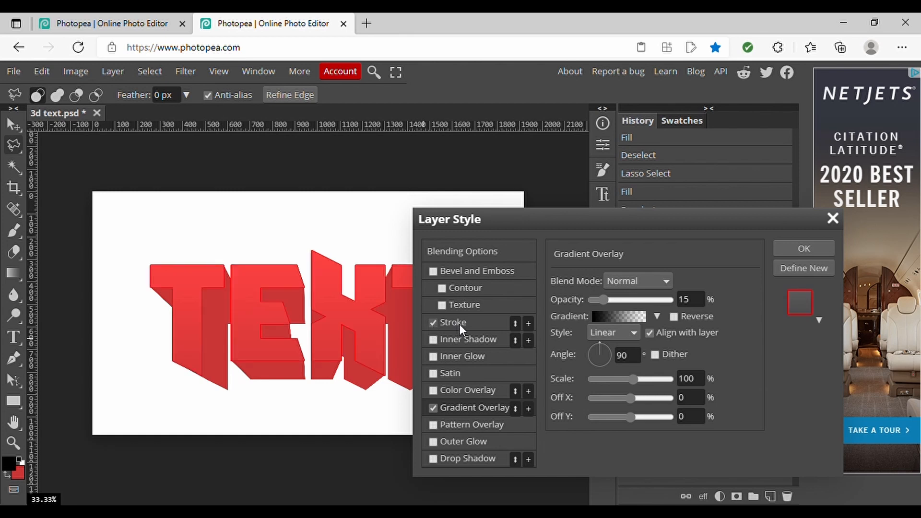
{"action": "left_click", "coordinate": [459, 324]}
{"action": "left_click", "coordinate": [614, 301]}
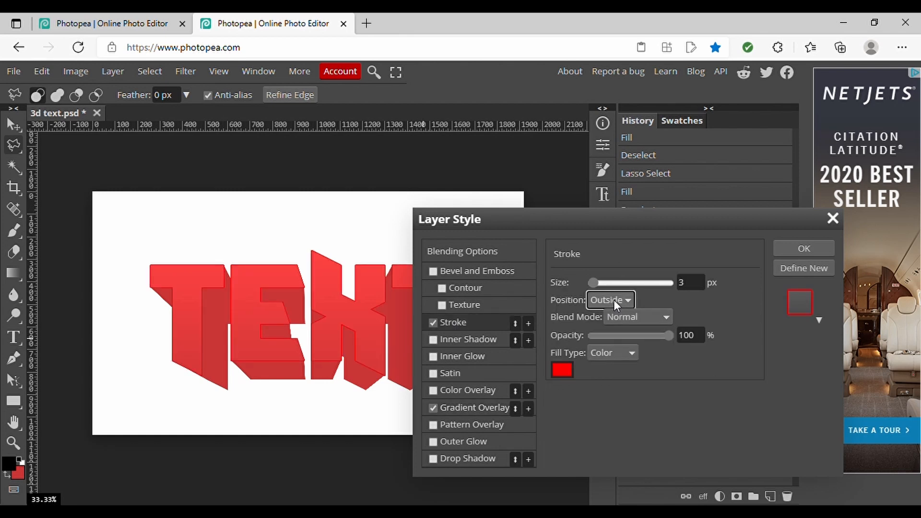
{"action": "left_click", "coordinate": [603, 323]}
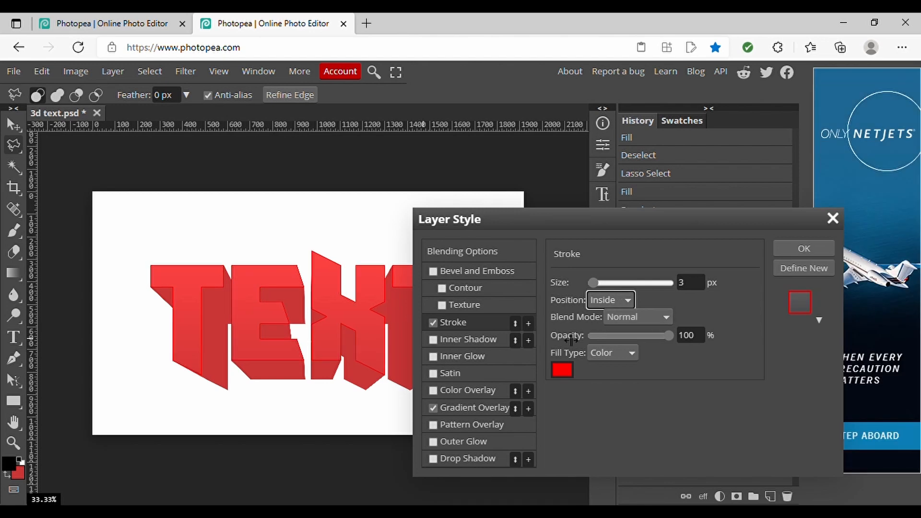
{"action": "left_click", "coordinate": [561, 370]}
{"action": "left_click_drag", "start_coordinate": [168, 200], "coordinate": [62, 168]}
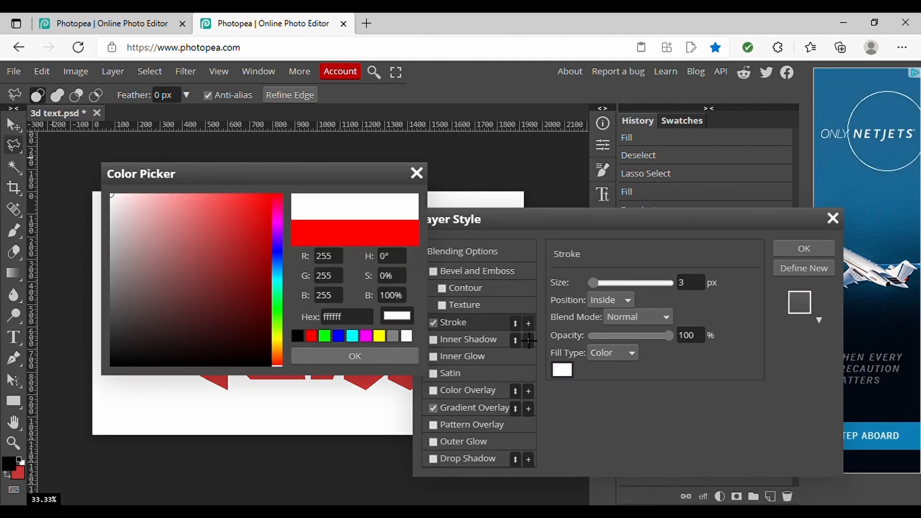
{"action": "left_click", "coordinate": [355, 355]}
Step: Try the stroke at 9 px and 5% opacity, turn it off, and discard the TEXT layer's style changes
{"action": "left_click_drag", "start_coordinate": [593, 283], "coordinate": [595, 283]}
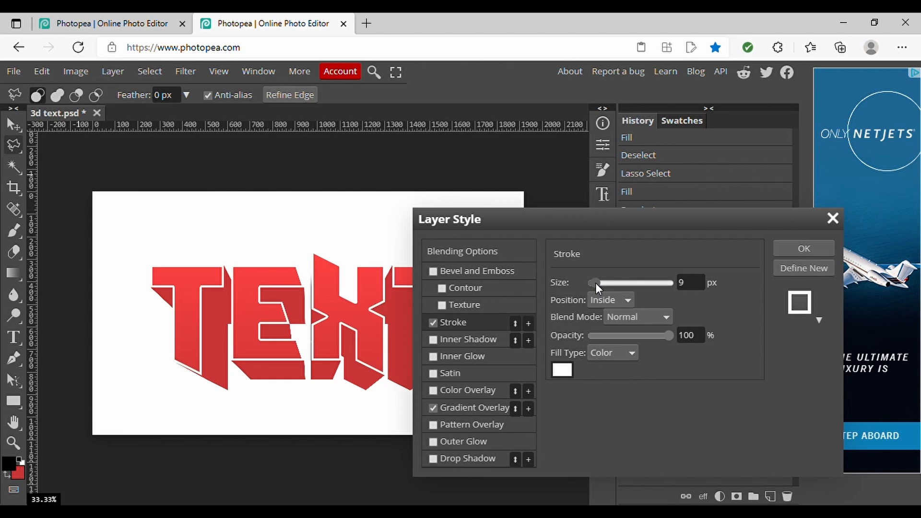
{"action": "left_click_drag", "start_coordinate": [623, 331], "coordinate": [596, 330]}
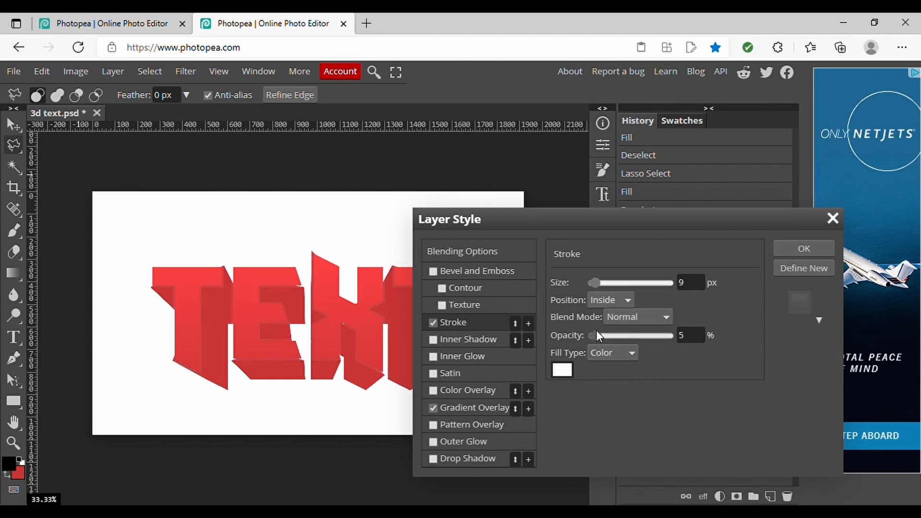
{"action": "left_click", "coordinate": [433, 322]}
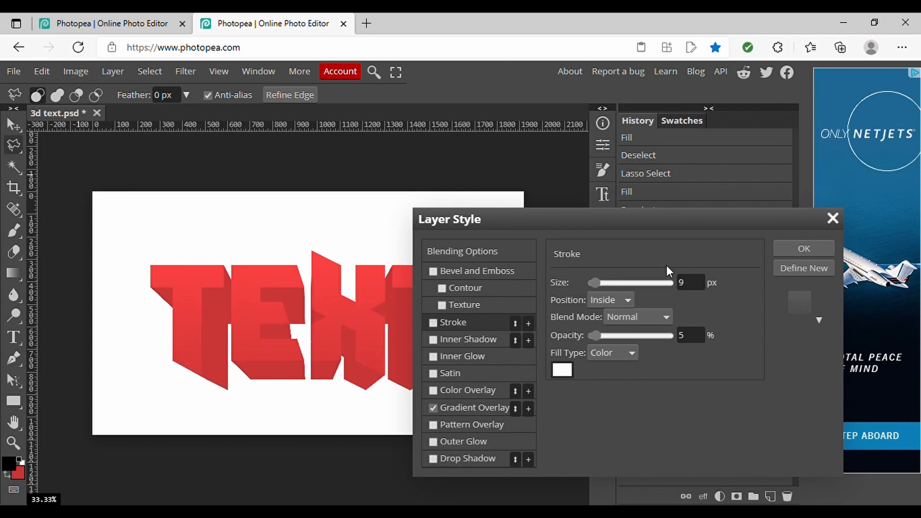
{"action": "left_click", "coordinate": [833, 219]}
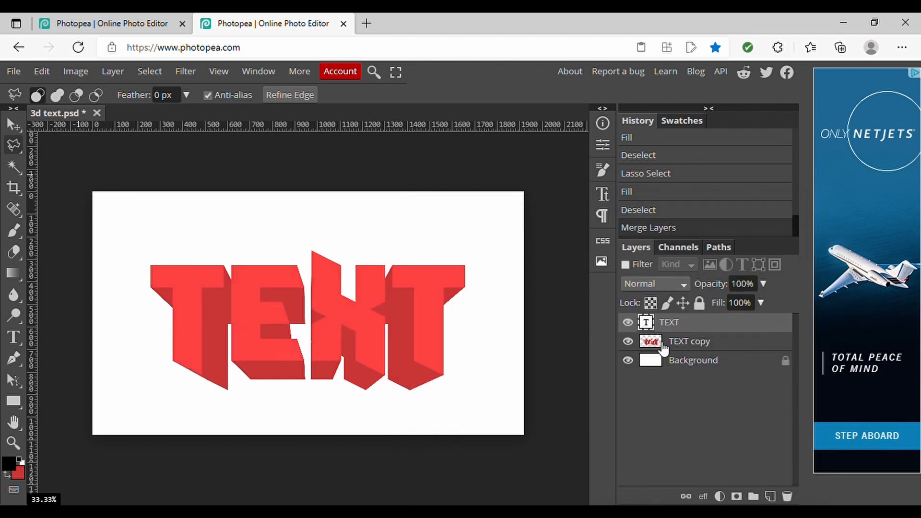
Step: Apply a black-to-transparent Gradient Overlay at 15% opacity and a 90° angle to the TEXT copy layer
{"action": "left_click", "coordinate": [657, 342]}
{"action": "left_click", "coordinate": [704, 497]}
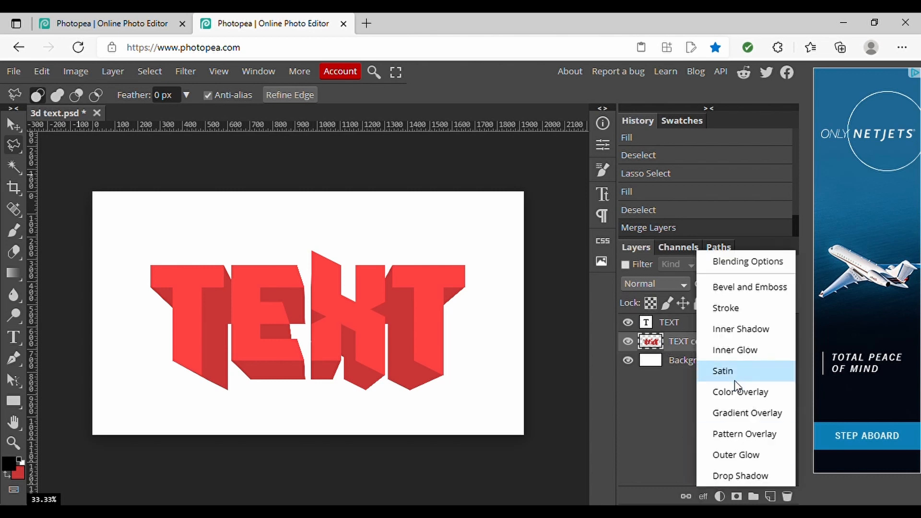
{"action": "left_click", "coordinate": [748, 411]}
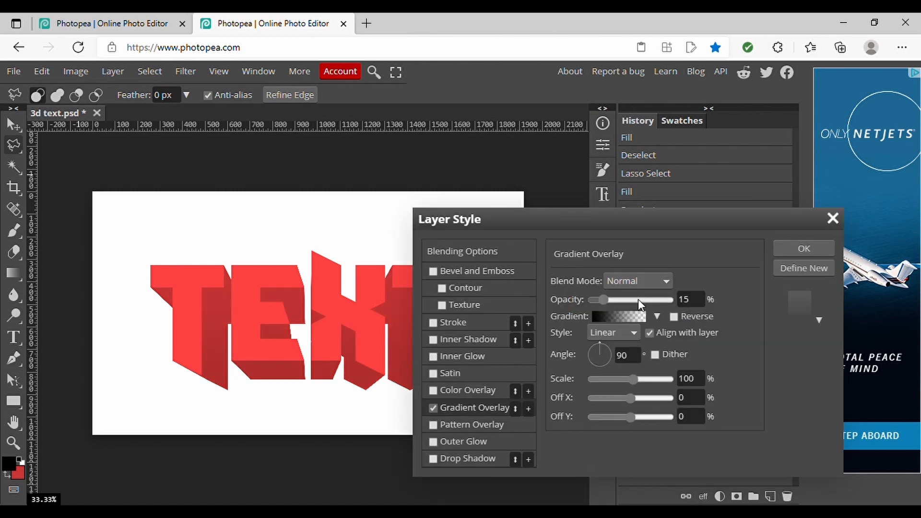
{"action": "left_click", "coordinate": [776, 251]}
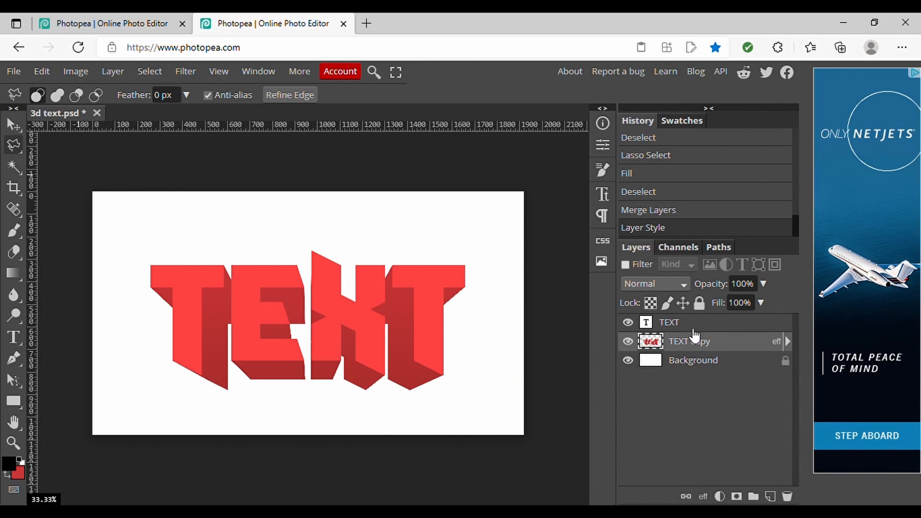
Step: Apply the same black-to-transparent Gradient Overlay to the TEXT layer
{"action": "left_click", "coordinate": [692, 329]}
{"action": "left_click", "coordinate": [704, 494]}
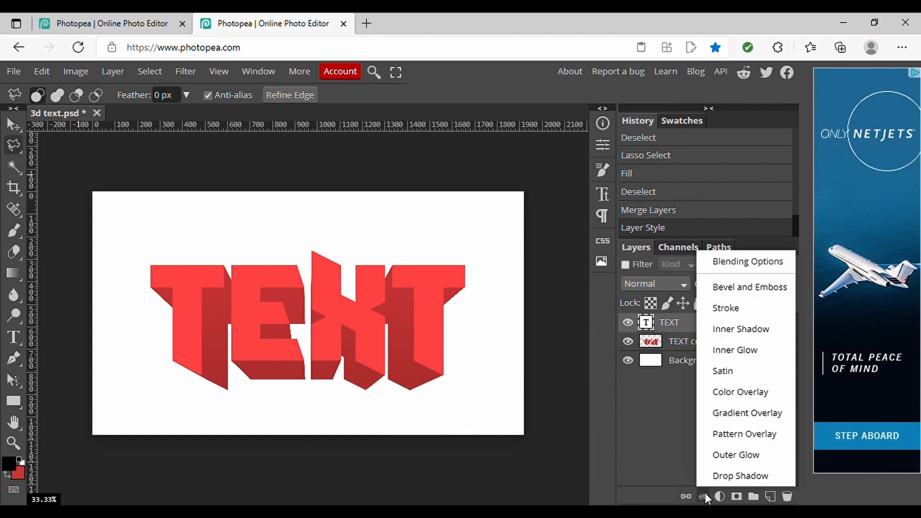
{"action": "left_click", "coordinate": [745, 410]}
{"action": "left_click", "coordinate": [796, 252]}
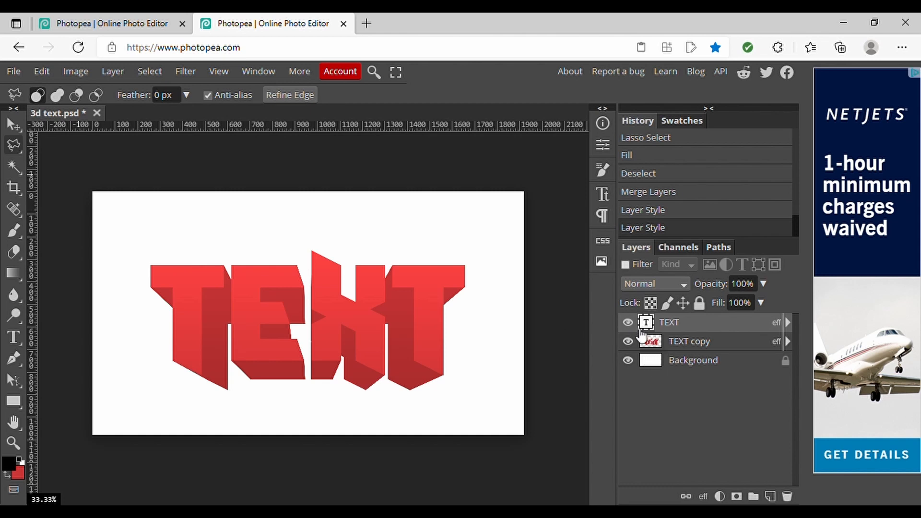
Step: Hide the TEXT and TEXT copy layers and add a new text layer reading TEXT on the canvas
{"action": "left_click", "coordinate": [628, 323]}
{"action": "left_click", "coordinate": [627, 341]}
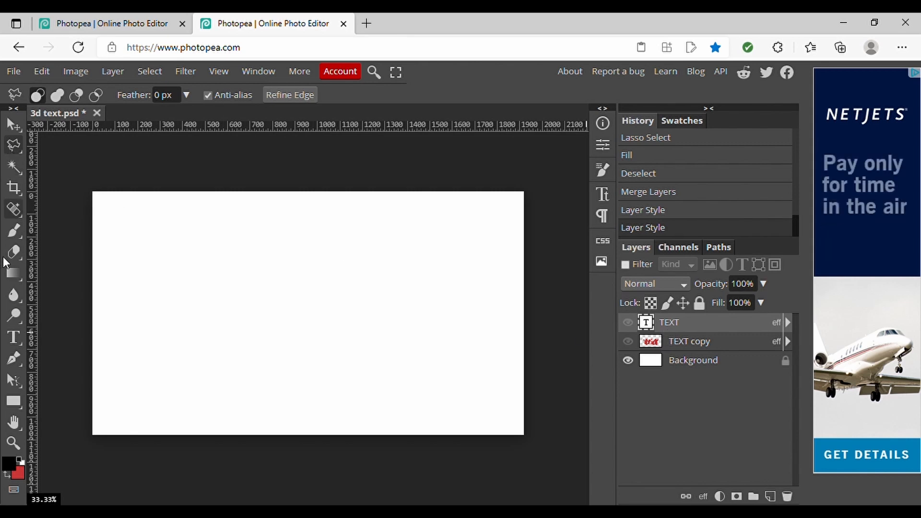
{"action": "left_click", "coordinate": [14, 337]}
{"action": "left_click", "coordinate": [130, 337]}
{"action": "left_click", "coordinate": [168, 335]}
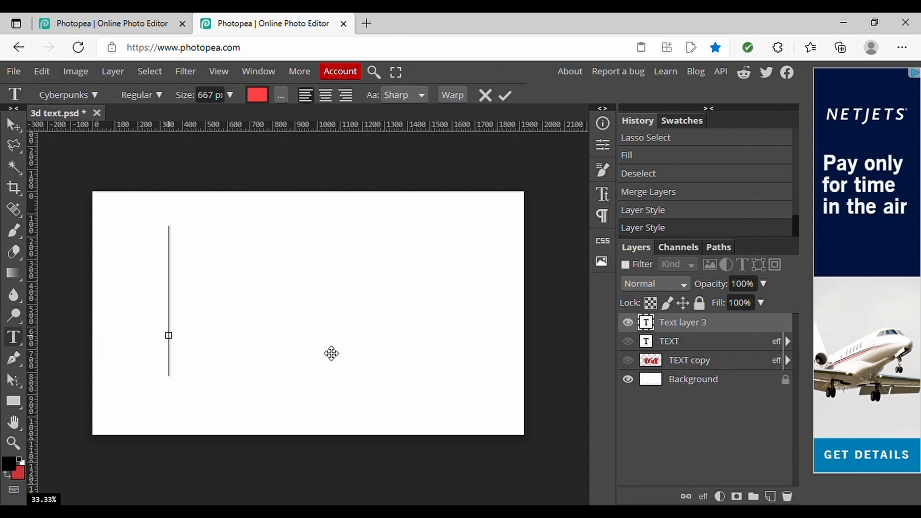
{"action": "type", "text": "TEXT"}
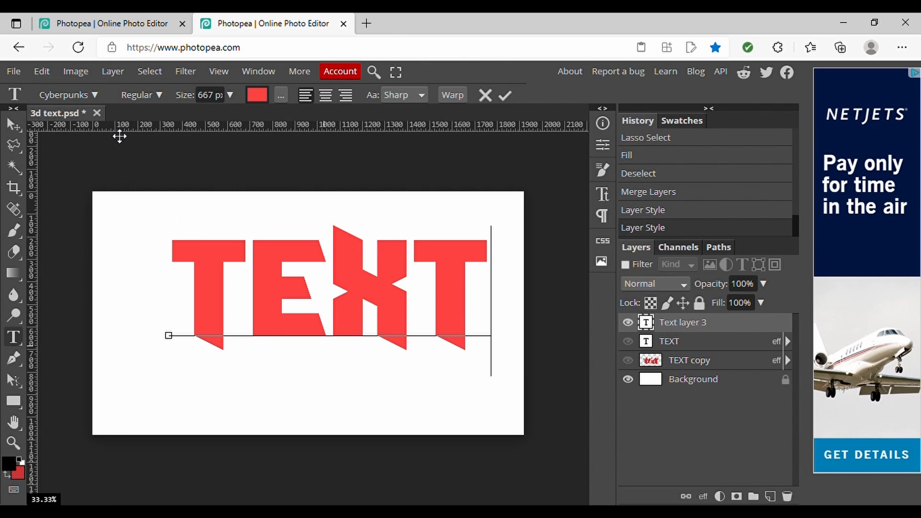
Step: Try the Freelancer font on the whole new text, and change it to Bemio
{"action": "key", "text": "ctrl+a"}
{"action": "left_click", "coordinate": [81, 100]}
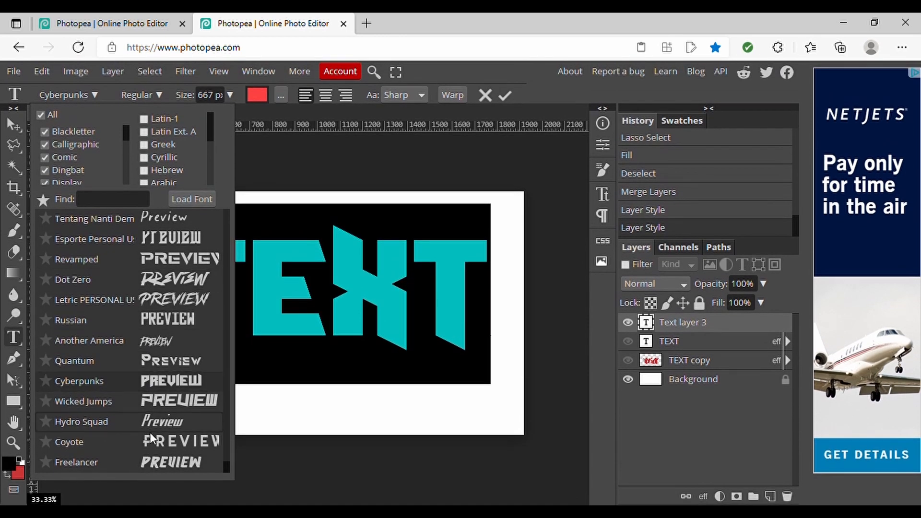
{"action": "left_click", "coordinate": [150, 458]}
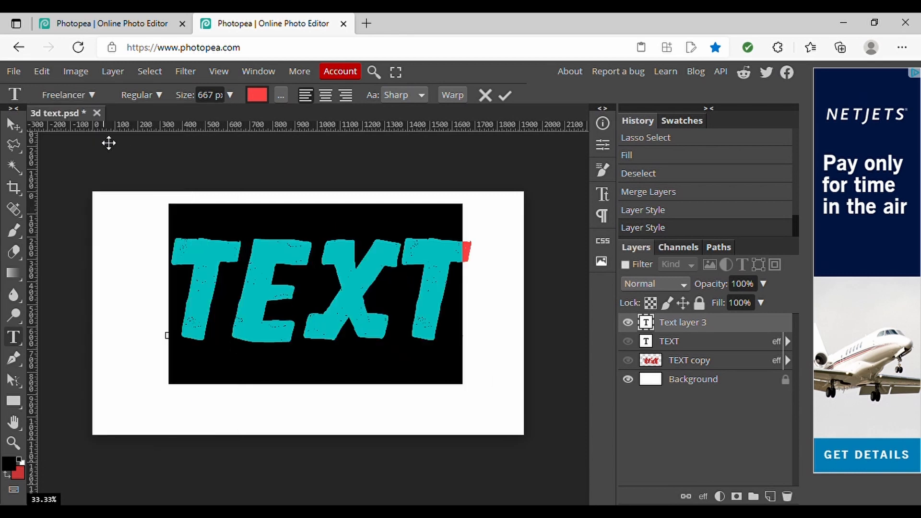
{"action": "left_click", "coordinate": [81, 98]}
{"action": "scroll", "coordinate": [120, 257], "scroll_direction": "up", "scroll_amount": 10}
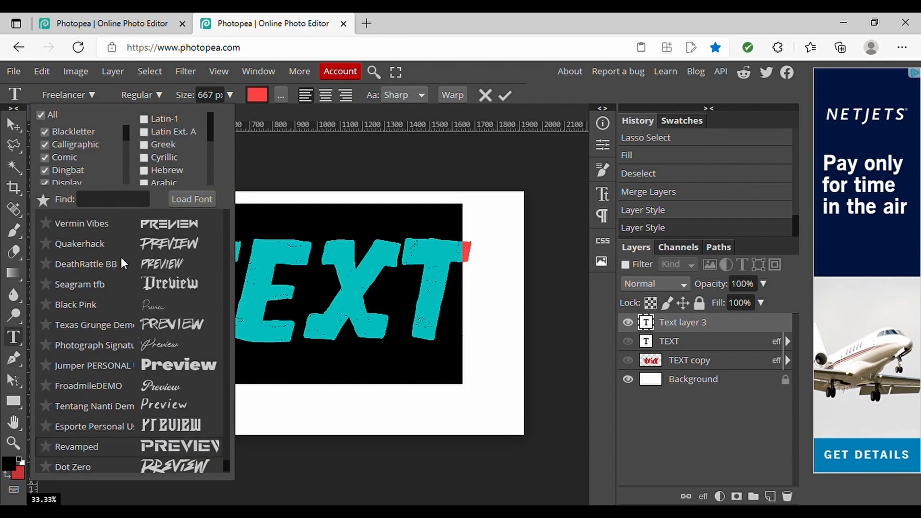
{"action": "scroll", "coordinate": [121, 257], "scroll_direction": "up", "scroll_amount": 5}
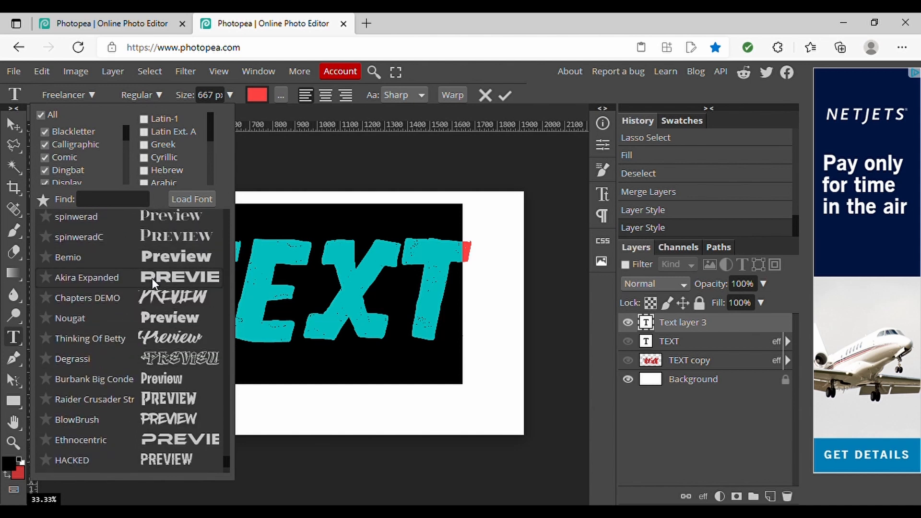
{"action": "left_click", "coordinate": [154, 257]}
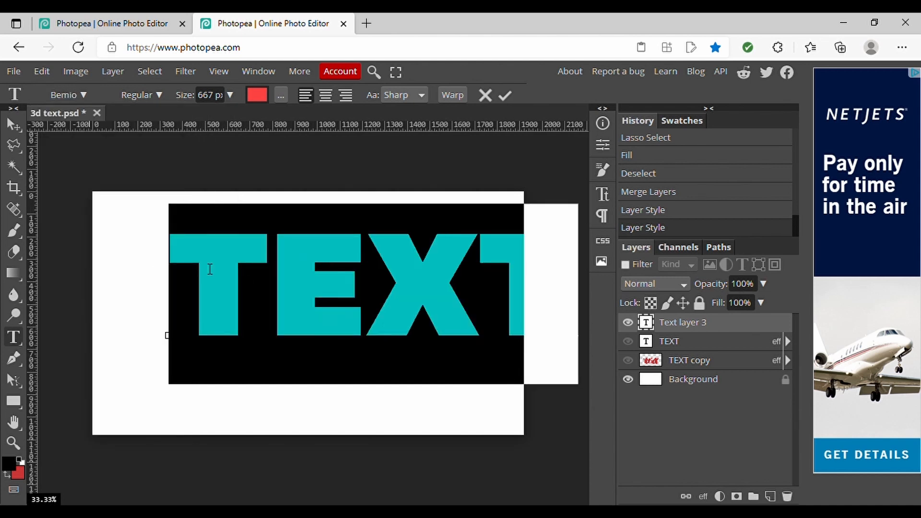
Step: Scale the new TEXT down to about 86% and move it near the centre of the canvas
{"action": "left_click", "coordinate": [13, 125]}
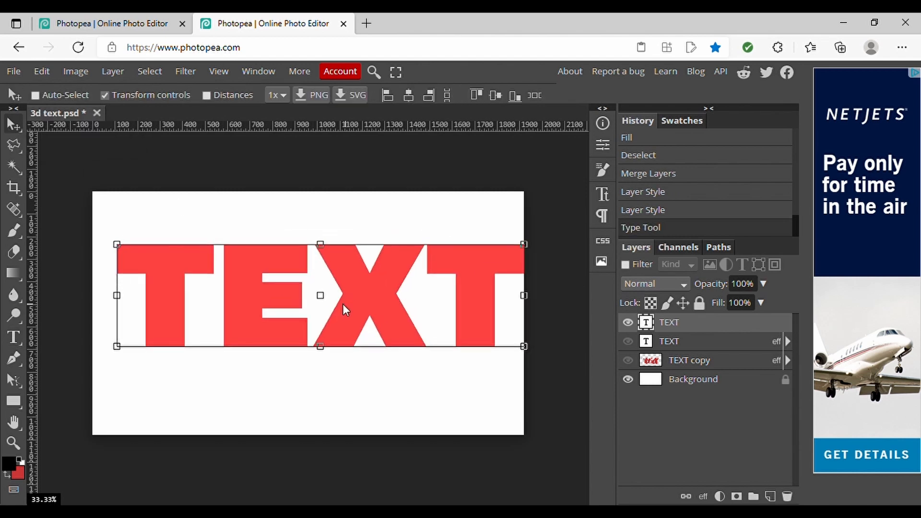
{"action": "left_click_drag", "start_coordinate": [343, 304], "coordinate": [328, 304]}
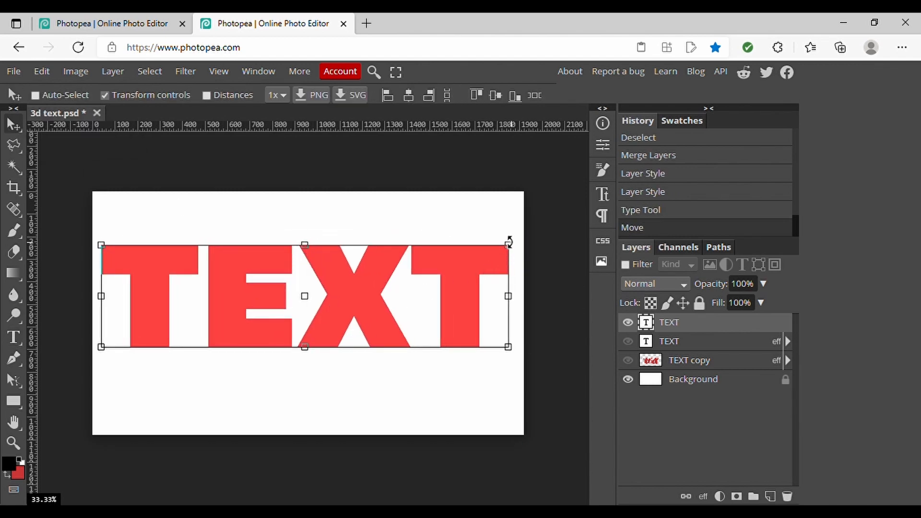
{"action": "left_click_drag", "start_coordinate": [509, 243], "coordinate": [452, 259]}
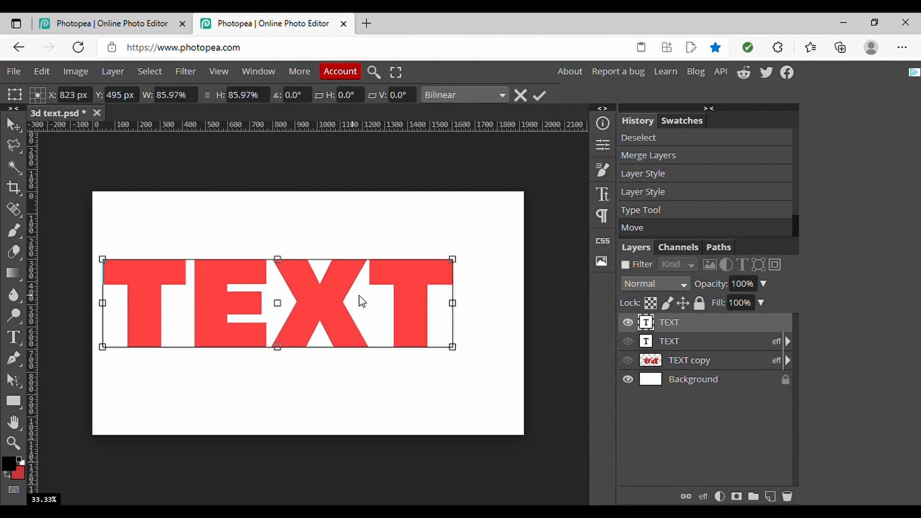
{"action": "mouse_move", "coordinate": [362, 301]}
{"action": "left_mouse_down"}
{"action": "mouse_move", "coordinate": [384, 302]}
{"action": "mouse_move", "coordinate": [383, 289]}
{"action": "mouse_move", "coordinate": [379, 295]}
{"action": "left_mouse_up"}
Step: Tighten the tracking of all the new TEXT letters, trying -82% and -32%
{"action": "key", "text": "t"}
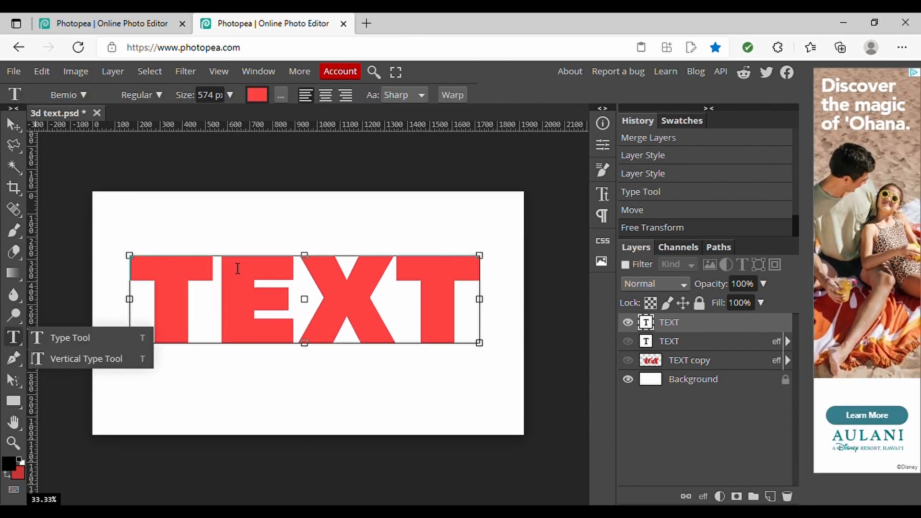
{"action": "left_click", "coordinate": [295, 297]}
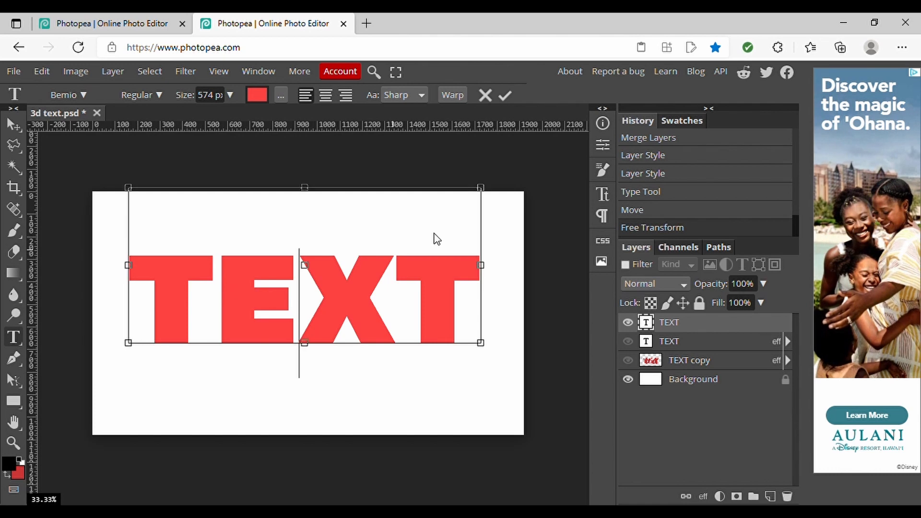
{"action": "key", "text": "ctrl+a"}
{"action": "left_click", "coordinate": [602, 194]}
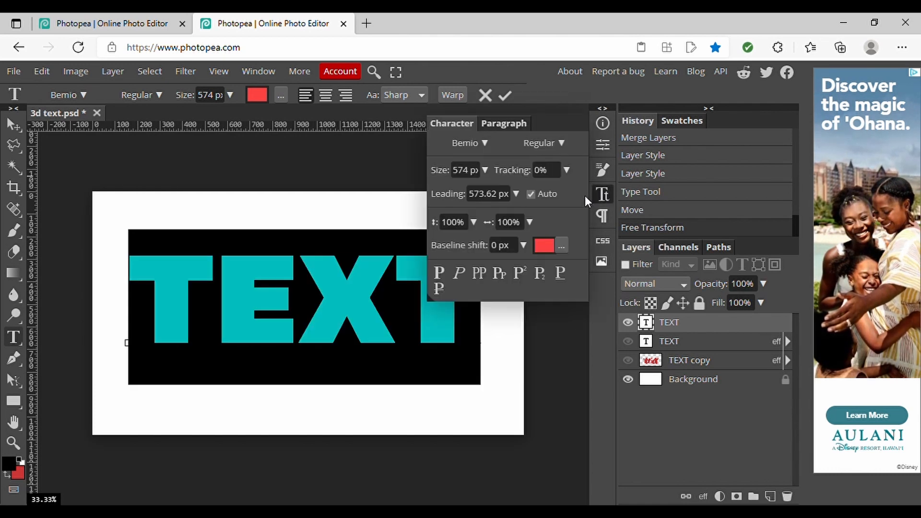
{"action": "left_click", "coordinate": [567, 170]}
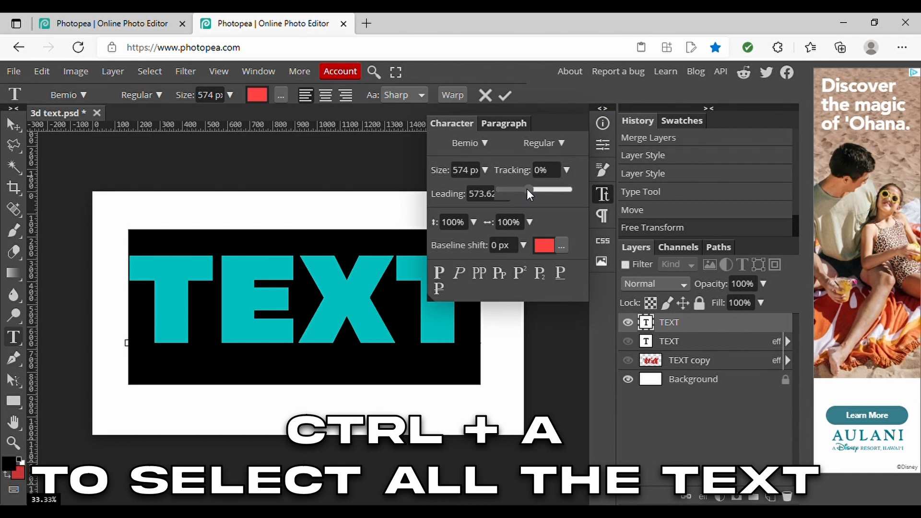
{"action": "left_click_drag", "start_coordinate": [527, 188], "coordinate": [527, 186]}
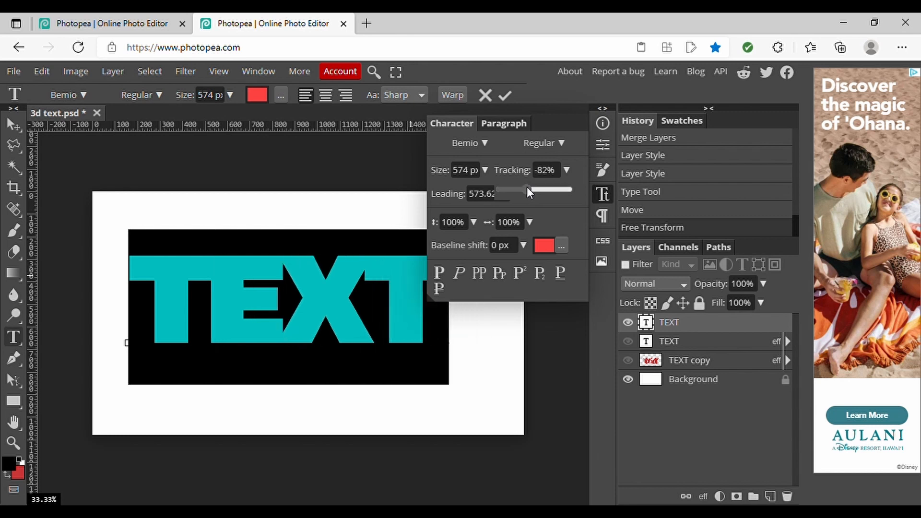
{"action": "left_click", "coordinate": [549, 171]}
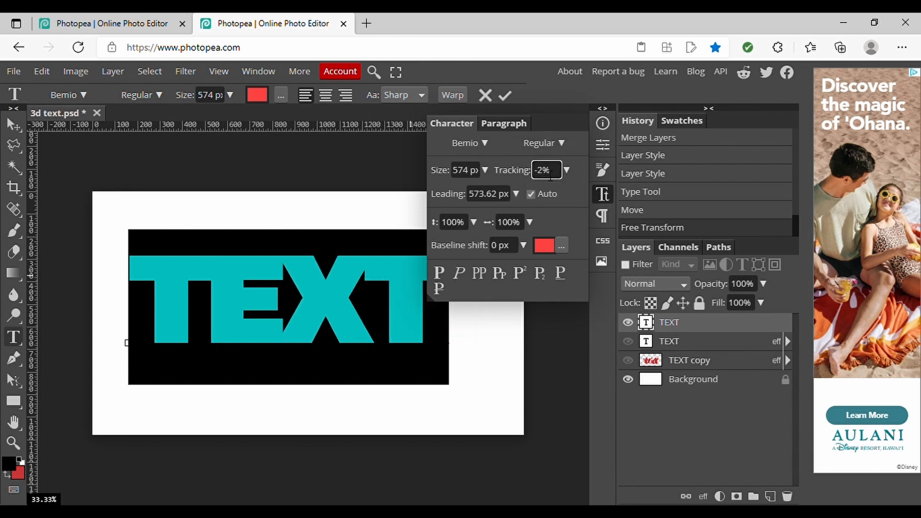
{"action": "key", "text": "Return"}
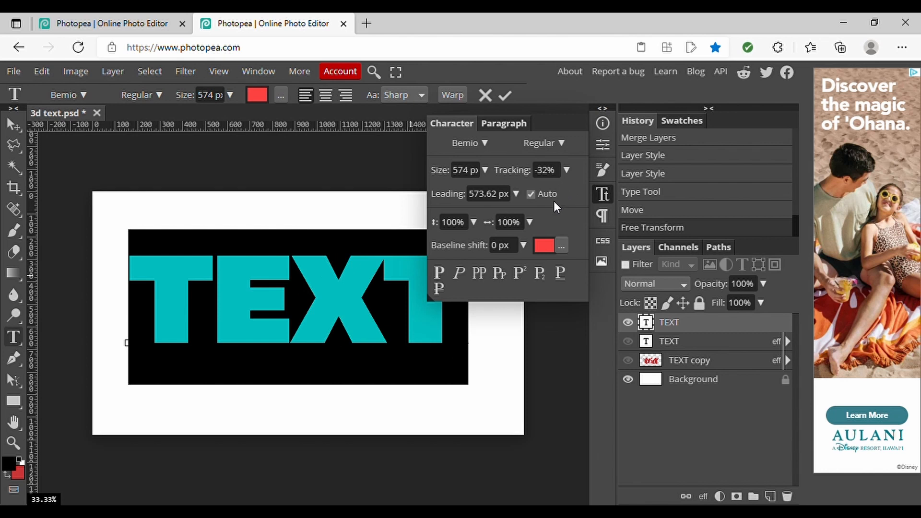
Step: Try tracking of 25% and -25% on the letters, set it to -20%, and commit the text edit
{"action": "left_click", "coordinate": [545, 171]}
{"action": "key", "text": "Return"}
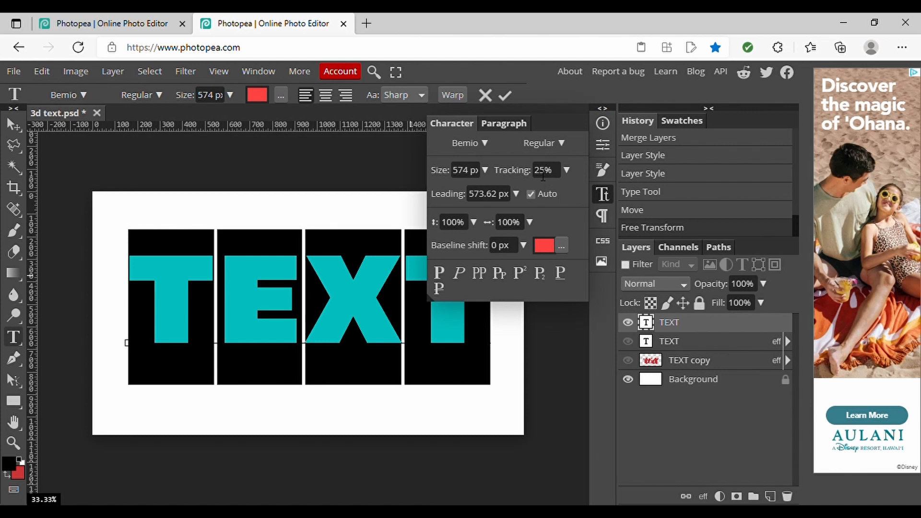
{"action": "left_click", "coordinate": [542, 172]}
{"action": "type", "text": "-"}
{"action": "key", "text": "Return"}
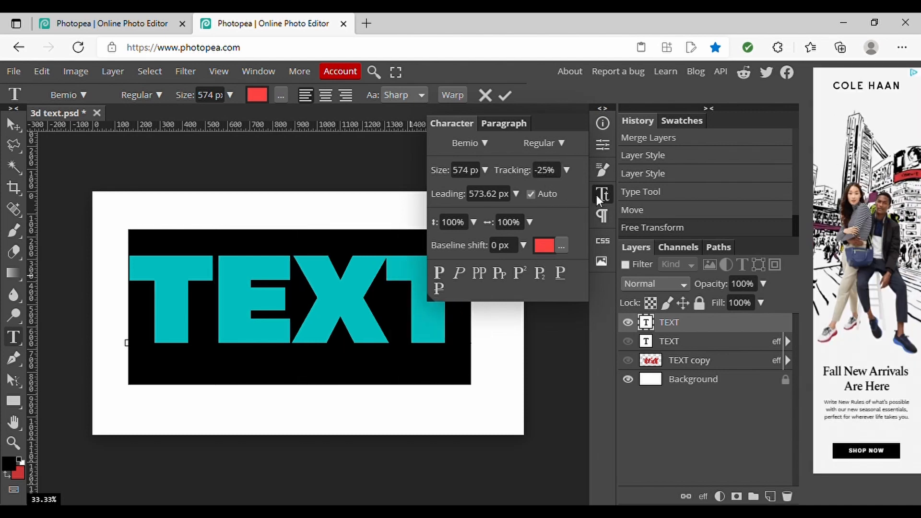
{"action": "left_click", "coordinate": [548, 174]}
{"action": "key", "text": "Return"}
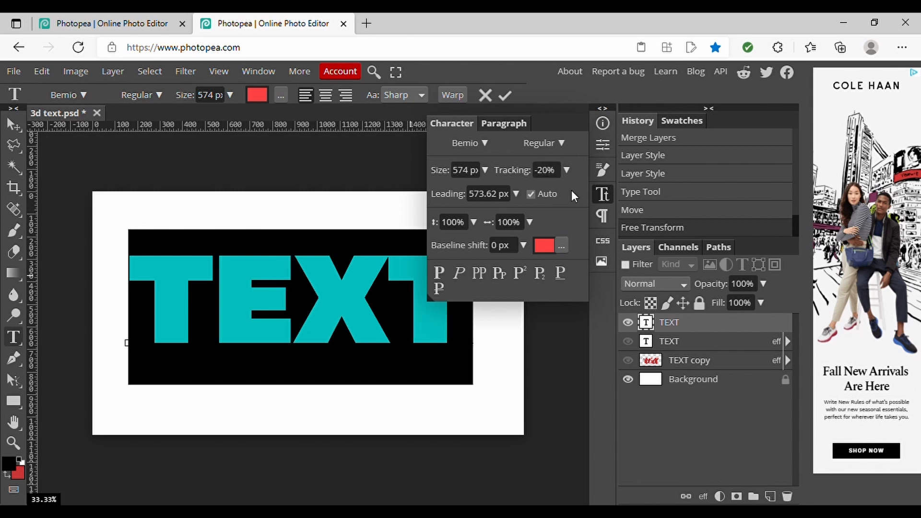
{"action": "left_click", "coordinate": [598, 197]}
{"action": "left_click", "coordinate": [335, 274]}
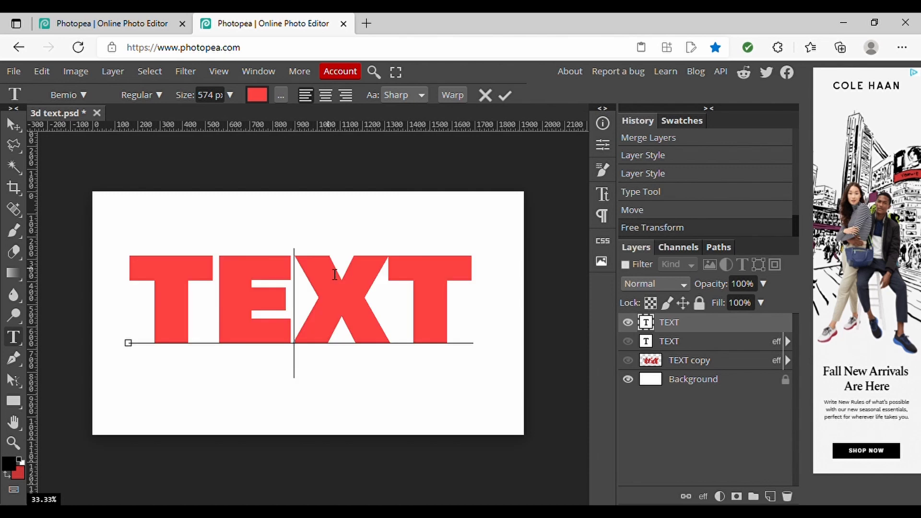
{"action": "left_click", "coordinate": [13, 125]}
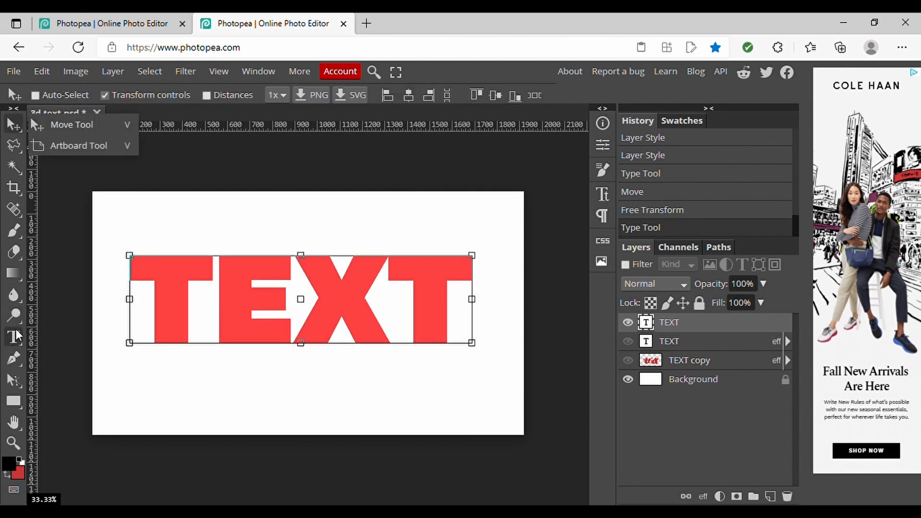
Step: Apply a text warp with the Arc style to the whole new TEXT word
{"action": "left_click", "coordinate": [14, 337]}
{"action": "left_click", "coordinate": [223, 313]}
{"action": "key", "text": "ctrl+a"}
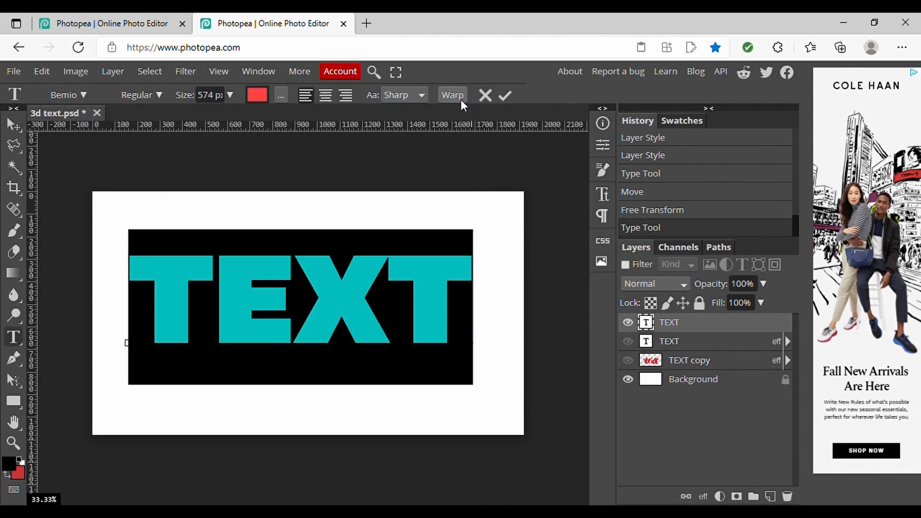
{"action": "left_click", "coordinate": [460, 99]}
{"action": "left_click", "coordinate": [191, 203]}
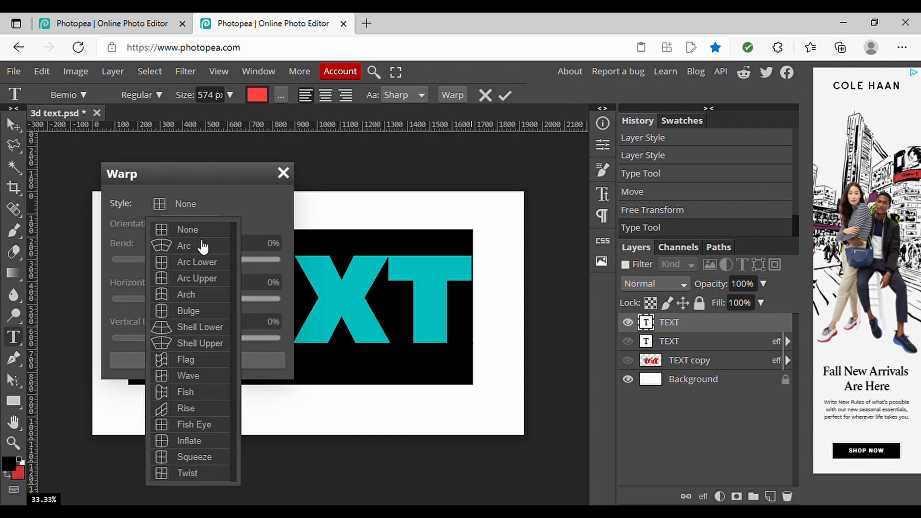
{"action": "left_click", "coordinate": [204, 245]}
{"action": "left_click_drag", "start_coordinate": [225, 171], "coordinate": [598, 163]}
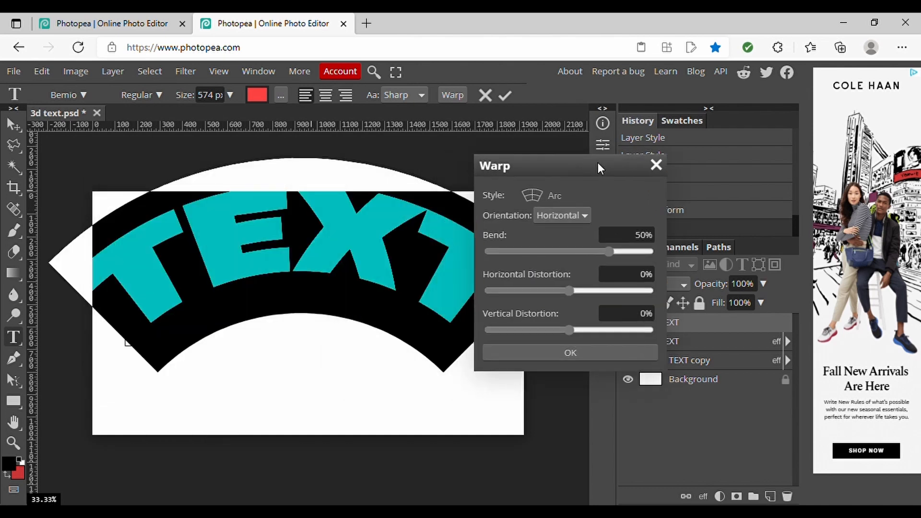
Step: Set the Arc warp's bend to 3% and vertical distortion to 10%, and accept the warp
{"action": "mouse_move", "coordinate": [562, 259]}
{"action": "left_mouse_down"}
{"action": "mouse_move", "coordinate": [614, 258]}
{"action": "mouse_move", "coordinate": [572, 265]}
{"action": "left_mouse_up"}
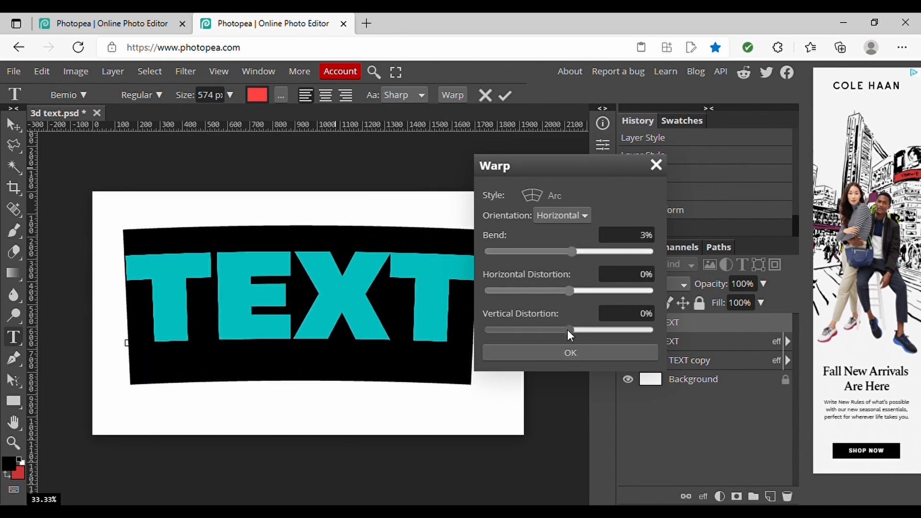
{"action": "mouse_move", "coordinate": [566, 329]}
{"action": "left_mouse_down"}
{"action": "mouse_move", "coordinate": [621, 326]}
{"action": "mouse_move", "coordinate": [566, 330]}
{"action": "mouse_move", "coordinate": [577, 330]}
{"action": "left_mouse_up"}
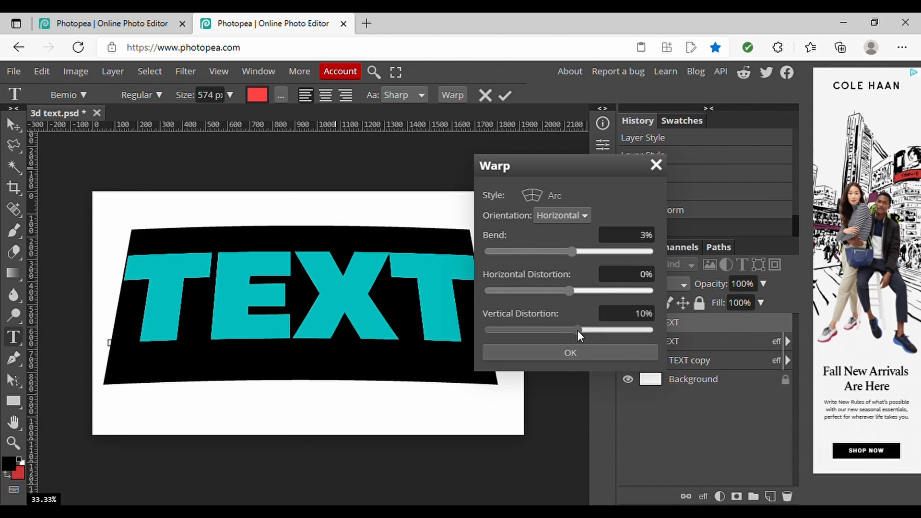
{"action": "left_click", "coordinate": [576, 354]}
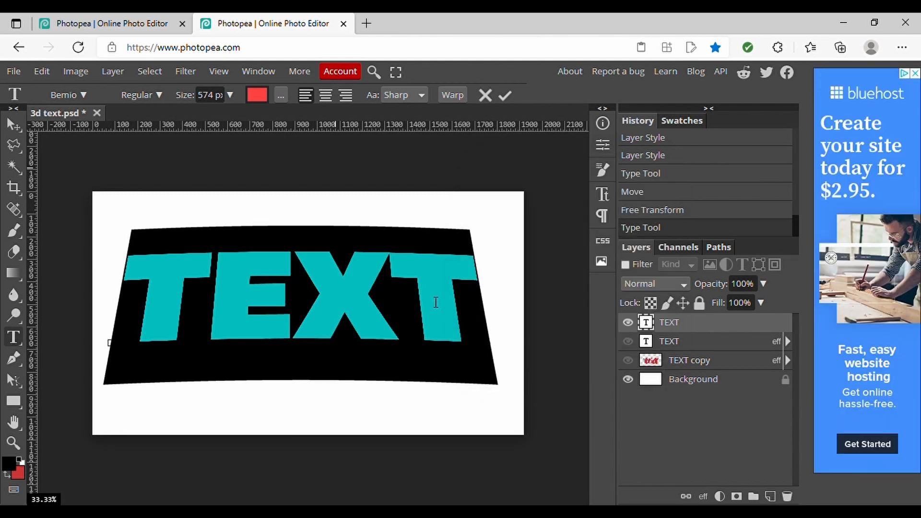
{"action": "left_click", "coordinate": [436, 302]}
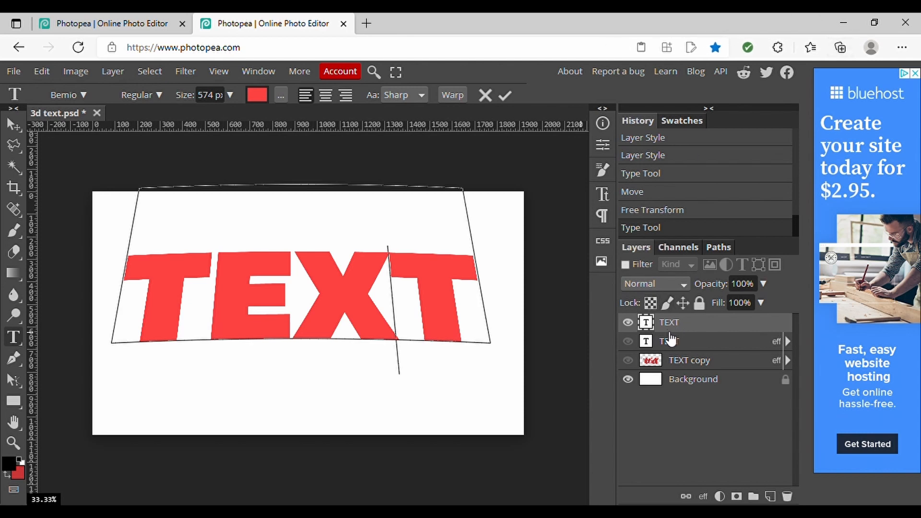
Step: Duplicate the arc-warped TEXT layer and place the duplicate directly beneath the original
{"action": "left_click", "coordinate": [669, 337]}
{"action": "left_click", "coordinate": [669, 326]}
{"action": "right_click", "coordinate": [669, 326]}
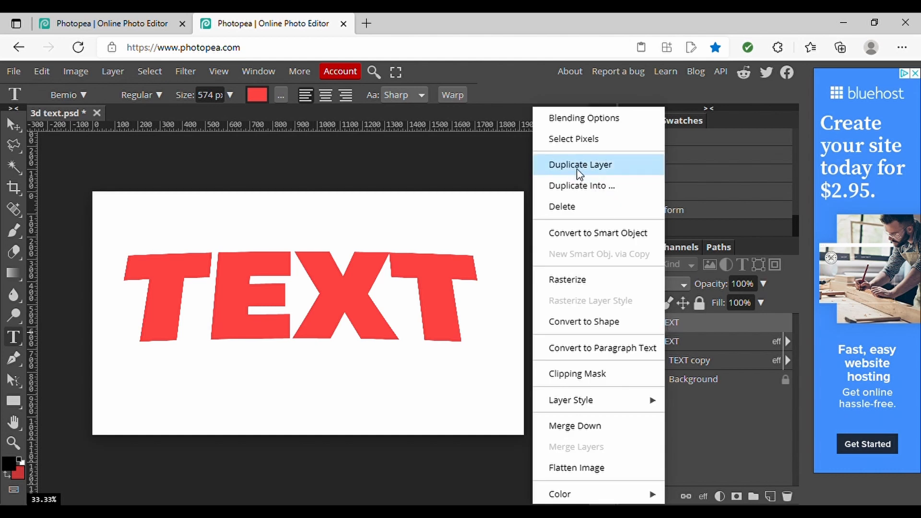
{"action": "left_click", "coordinate": [580, 166]}
{"action": "left_click_drag", "start_coordinate": [670, 331], "coordinate": [688, 360]}
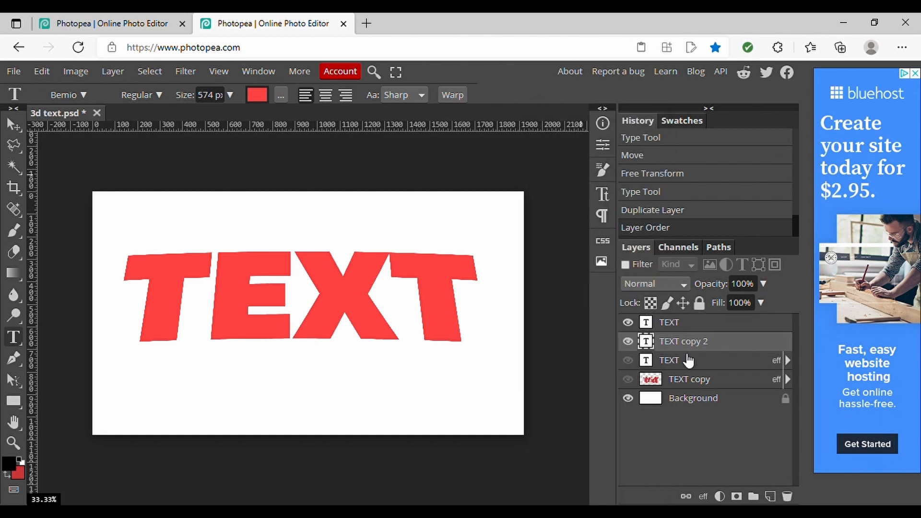
Step: Hide the original warped TEXT layer and give its duplicate a darker red Color Overlay, leaving Satin off
{"action": "left_click", "coordinate": [626, 322]}
{"action": "left_click", "coordinate": [702, 497]}
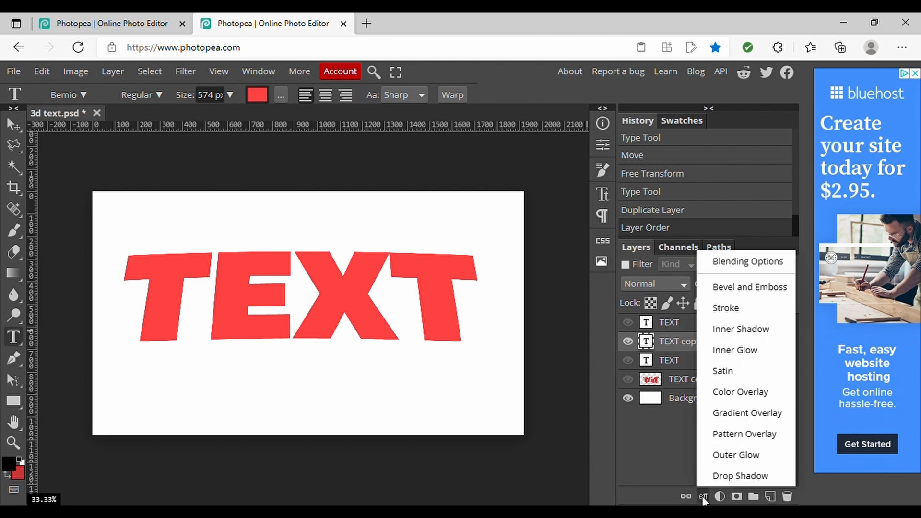
{"action": "left_click", "coordinate": [722, 371]}
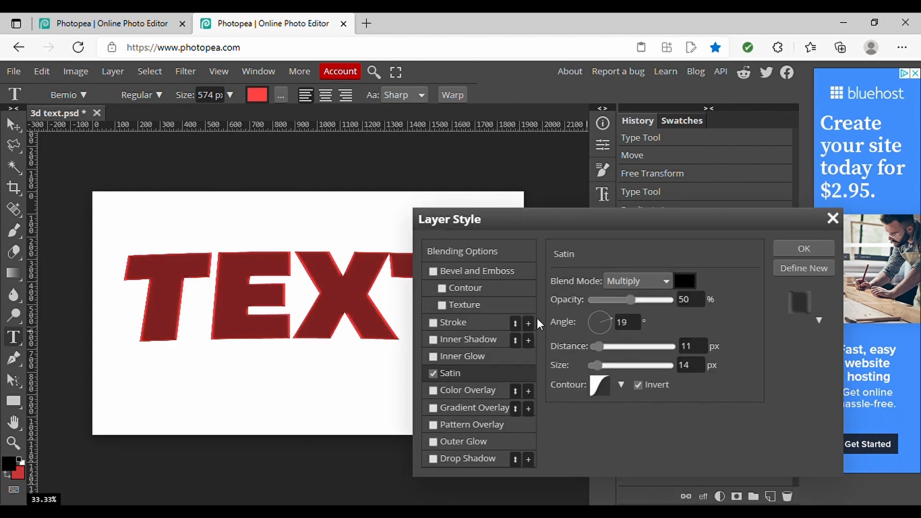
{"action": "left_click", "coordinate": [431, 372]}
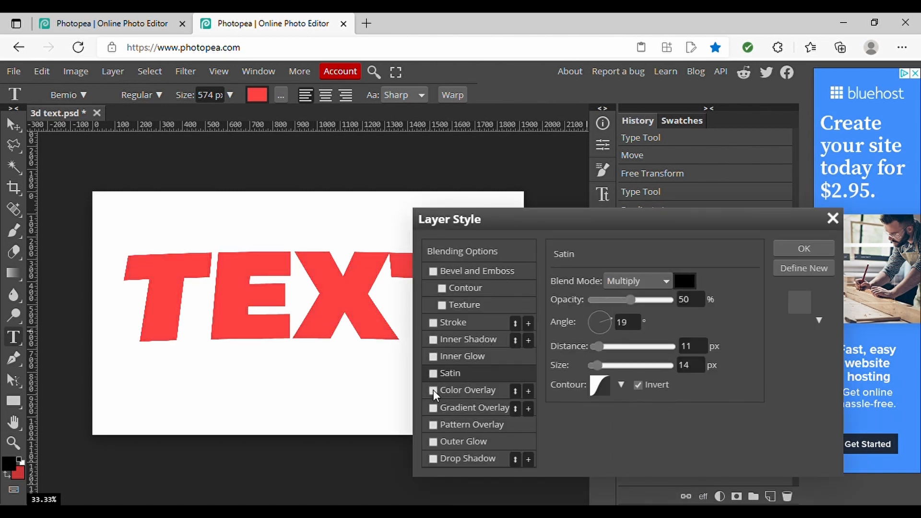
{"action": "left_click", "coordinate": [433, 390]}
{"action": "left_click", "coordinate": [781, 250]}
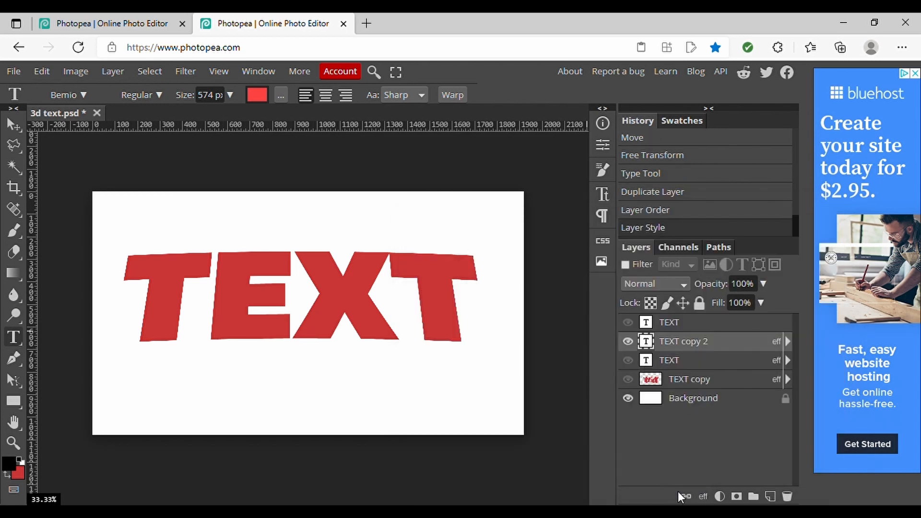
Step: Move the first effect's two hidden layers below the Background and show the front warped TEXT layer again
{"action": "left_click", "coordinate": [686, 360]}
{"action": "left_click", "coordinate": [689, 380], "text": "shift"}
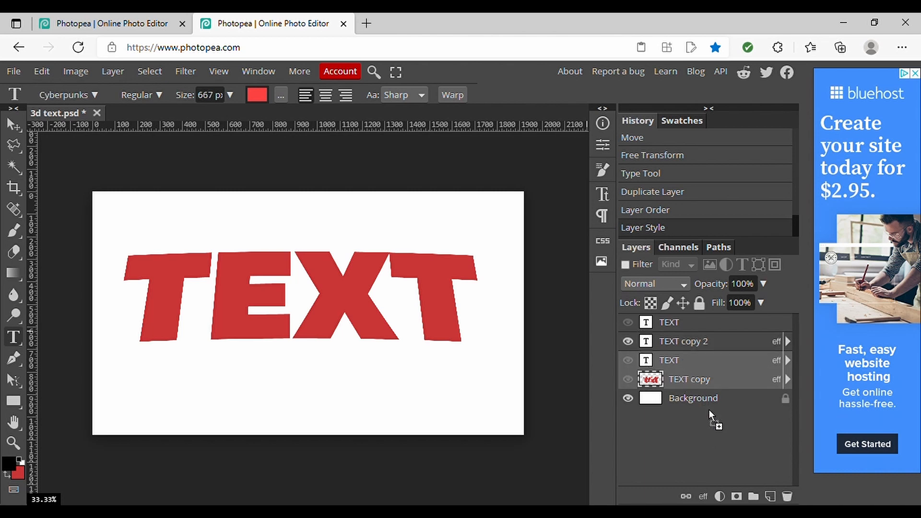
{"action": "left_click_drag", "start_coordinate": [708, 410], "coordinate": [709, 404]}
{"action": "left_click", "coordinate": [684, 342]}
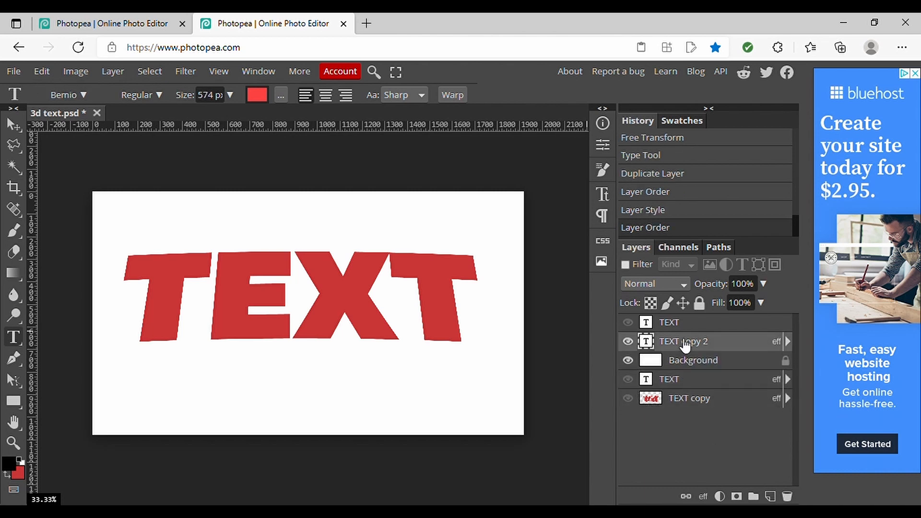
{"action": "left_click", "coordinate": [627, 322]}
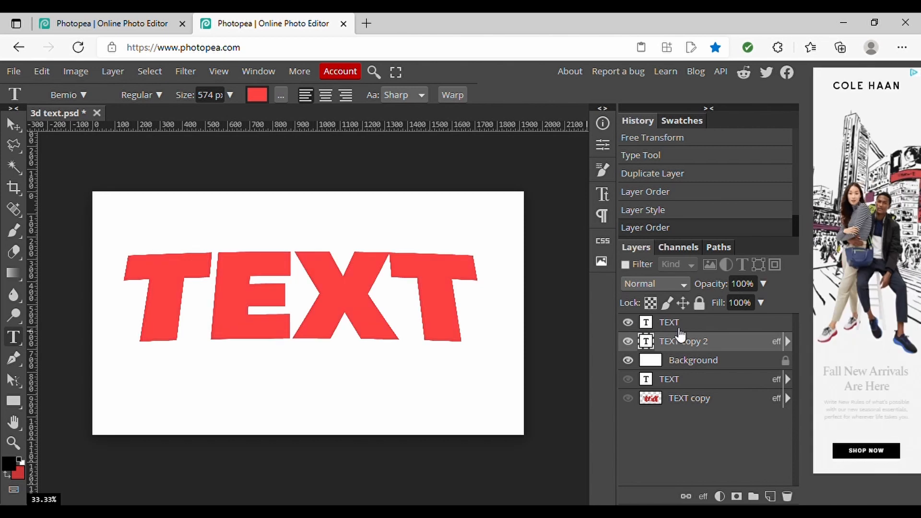
Step: Build the extrusion by repeatedly duplicating the dark red TEXT copy and nudging each duplicate slightly down, for about 70 duplicates
{"action": "left_click", "coordinate": [18, 124]}
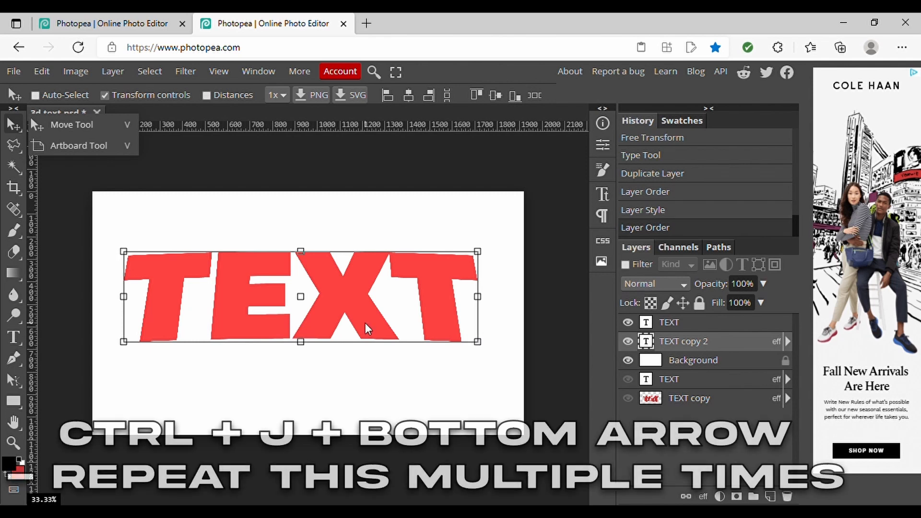
{"action": "key", "text": "Down"}
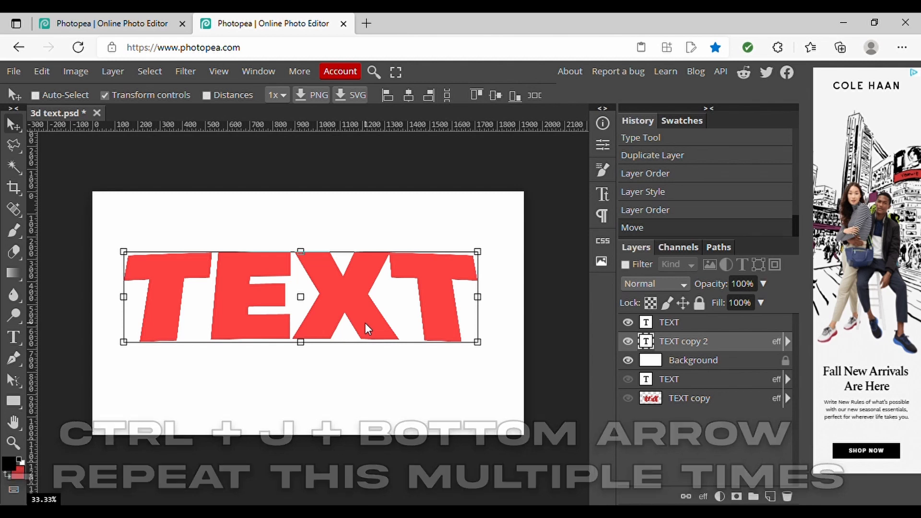
{"action": "key", "text": "ctrl+j"}
{"action": "key", "text": "Down"}
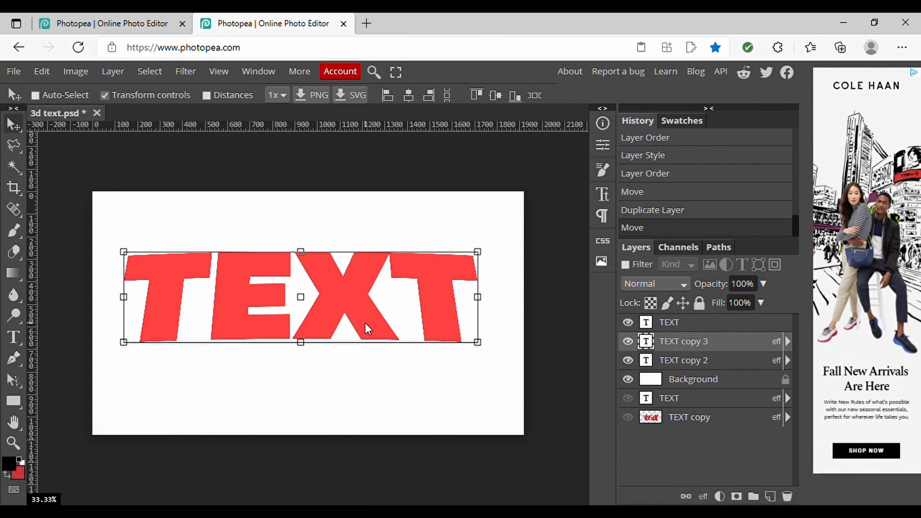
{"action": "key", "text": "ctrl+j"}
{"action": "key", "text": "Down"}
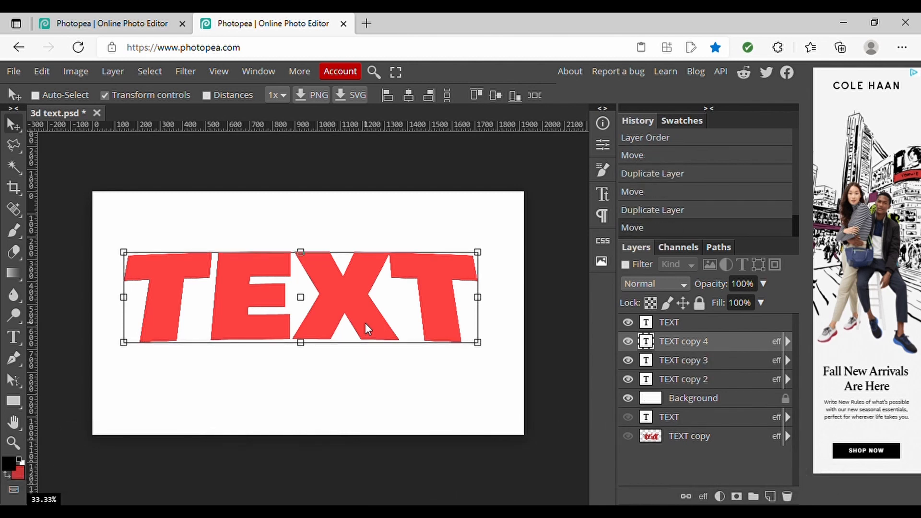
{"action": "key", "text": "ctrl+j"}
{"action": "key", "text": "Down"}
{"action": "key", "text": "ctrl+j"}
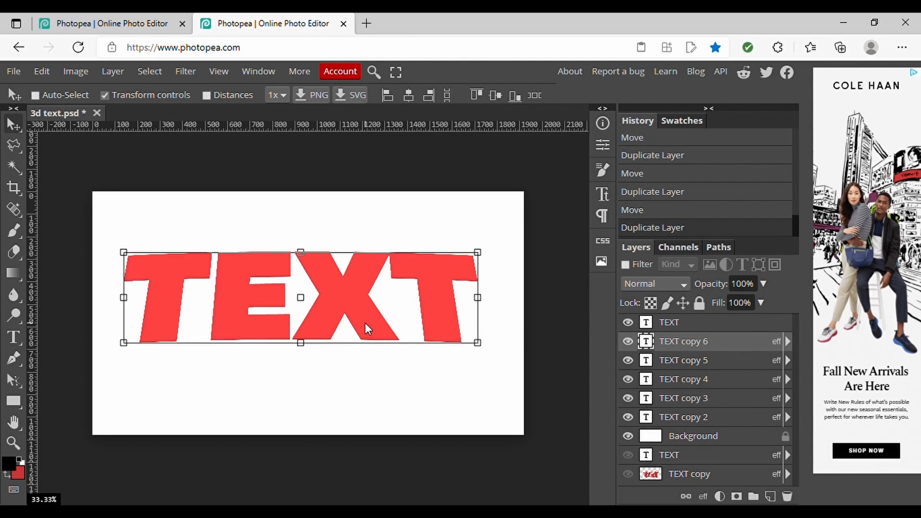
{"action": "key", "text": "Down"}
{"action": "key", "text": "ctrl+j"}
{"action": "key", "text": "Down"}
{"action": "key", "text": "ctrl+j"}
{"action": "key", "text": "Down"}
{"action": "key", "text": "ctrl+j"}
{"action": "key", "text": "Down"}
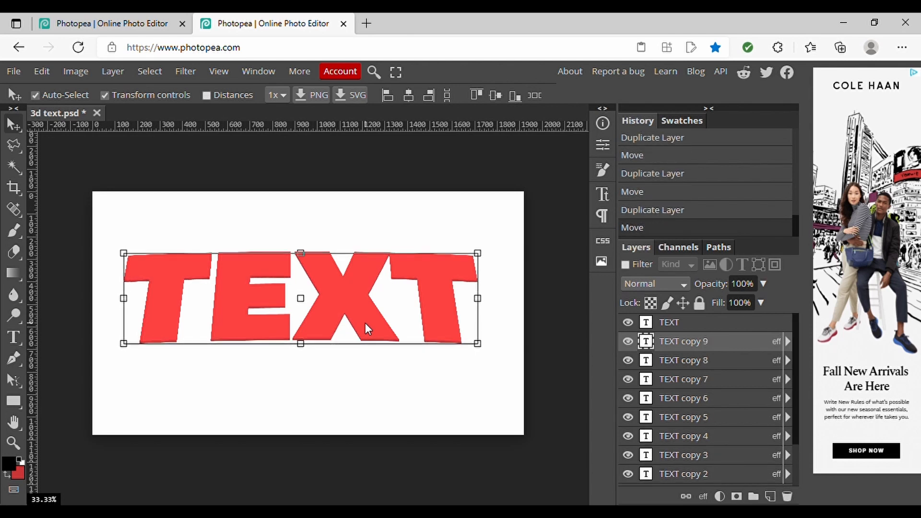
{"action": "key", "text": "ctrl+j"}
{"action": "key", "text": "Down"}
{"action": "key", "text": "ctrl+j"}
{"action": "key", "text": "Down"}
{"action": "key", "text": "ctrl+j"}
{"action": "key", "text": "Down"}
{"action": "key", "text": "ctrl+j"}
{"action": "key", "text": "Down"}
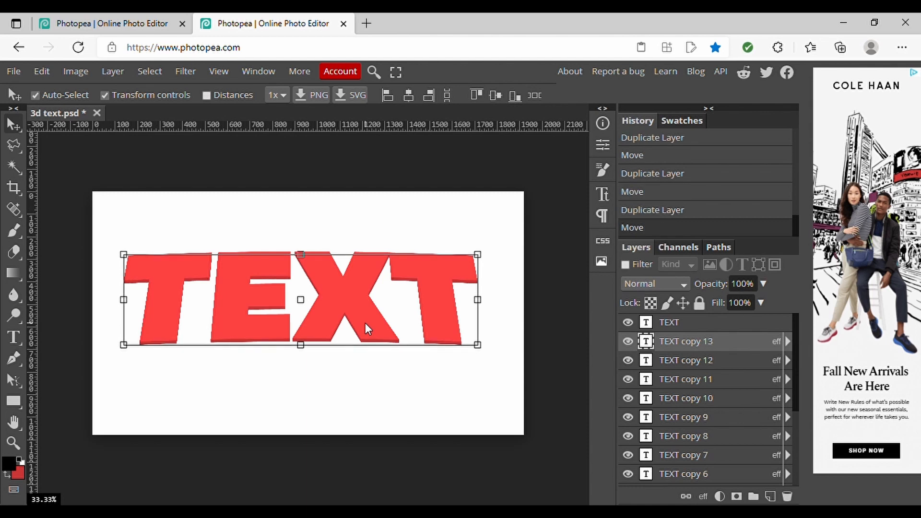
{"action": "key", "text": "ctrl+j"}
{"action": "key", "text": "Down"}
{"action": "key", "text": "ctrl+j"}
{"action": "key", "text": "Down"}
{"action": "key", "text": "ctrl+j"}
{"action": "key", "text": "Down"}
{"action": "key", "text": "ctrl+j"}
{"action": "key", "text": "Down"}
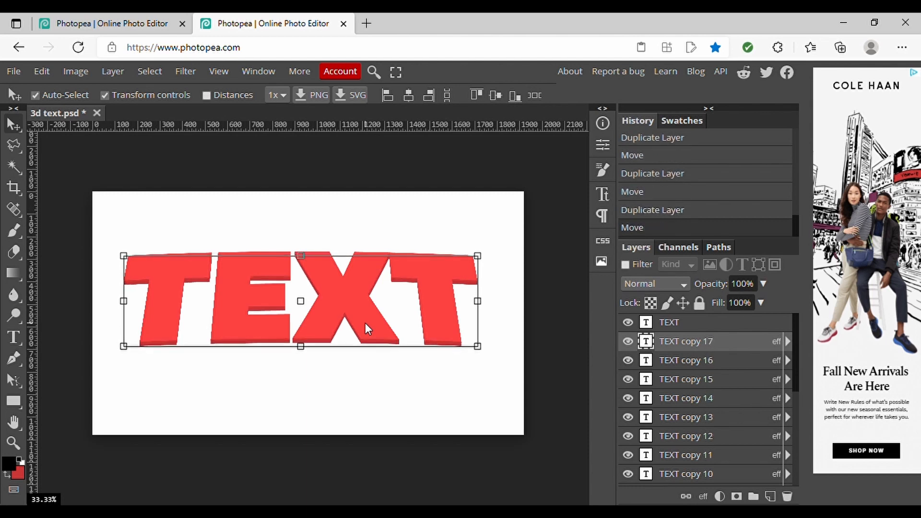
{"action": "key", "text": "ctrl+j"}
{"action": "key", "text": "Down"}
{"action": "key", "text": "ctrl+j"}
{"action": "key", "text": "ctrl+j"}
{"action": "key", "text": "ctrl+j"}
{"action": "key", "text": "Down"}
{"action": "key", "text": "ctrl+j"}
{"action": "key", "text": "ctrl+j"}
{"action": "key", "text": "Down"}
{"action": "key", "text": "ctrl+j"}
{"action": "key", "text": "ctrl+j"}
{"action": "key", "text": "Down"}
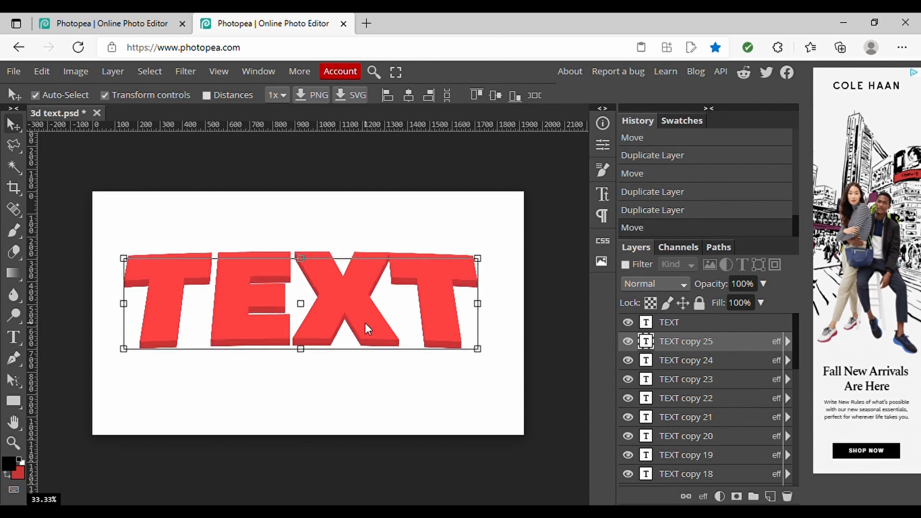
{"action": "key", "text": "ctrl+j"}
{"action": "key", "text": "ctrl+j"}
{"action": "key", "text": "Down"}
{"action": "key", "text": "ctrl+j"}
{"action": "key", "text": "ctrl+j"}
{"action": "key", "text": "Down"}
{"action": "key", "text": "ctrl+j"}
{"action": "key", "text": "Down"}
{"action": "key", "text": "ctrl+j"}
{"action": "key", "text": "ctrl+j"}
{"action": "key", "text": "Down"}
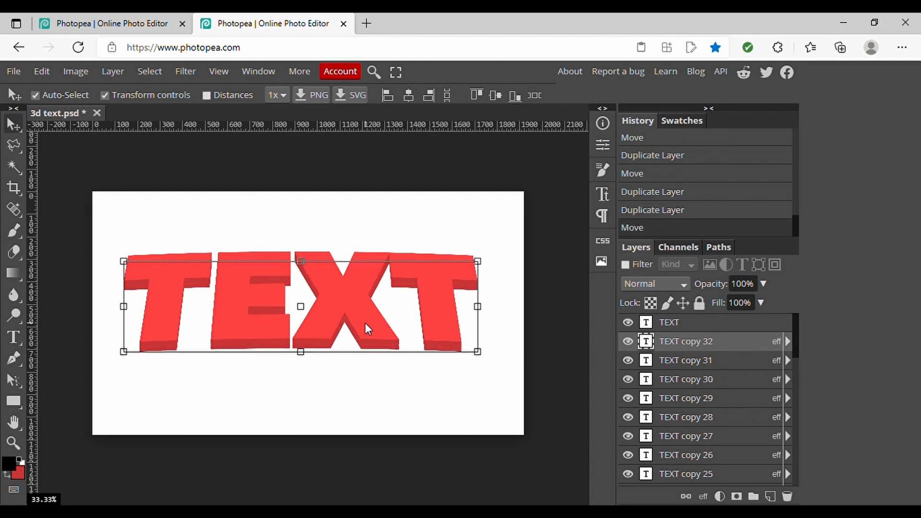
{"action": "key", "text": "ctrl+j"}
{"action": "key", "text": "ctrl+j"}
{"action": "key", "text": "Down"}
{"action": "key", "text": "ctrl+j"}
{"action": "key", "text": "ctrl+j"}
{"action": "key", "text": "Down"}
{"action": "key", "text": "ctrl+j"}
{"action": "key", "text": "alt+Down"}
{"action": "key", "text": "alt+Down"}
{"action": "key", "text": "alt+Down"}
{"action": "key", "text": "alt+Down"}
{"action": "key", "text": "alt+Down"}
{"action": "key", "text": "alt+Down"}
{"action": "key", "text": "alt+Down"}
{"action": "key", "text": "alt+Down"}
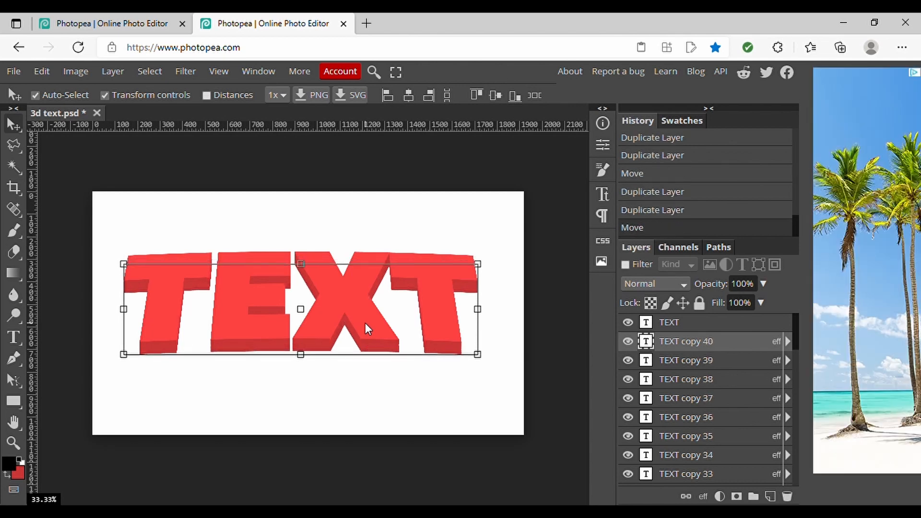
{"action": "key", "text": "alt+Down"}
{"action": "key", "text": "alt+Down"}
{"action": "key", "text": "alt+Down"}
{"action": "key", "text": "alt+Down"}
{"action": "key", "text": "alt+Down"}
{"action": "key", "text": "alt+Down"}
{"action": "key", "text": "alt+Down"}
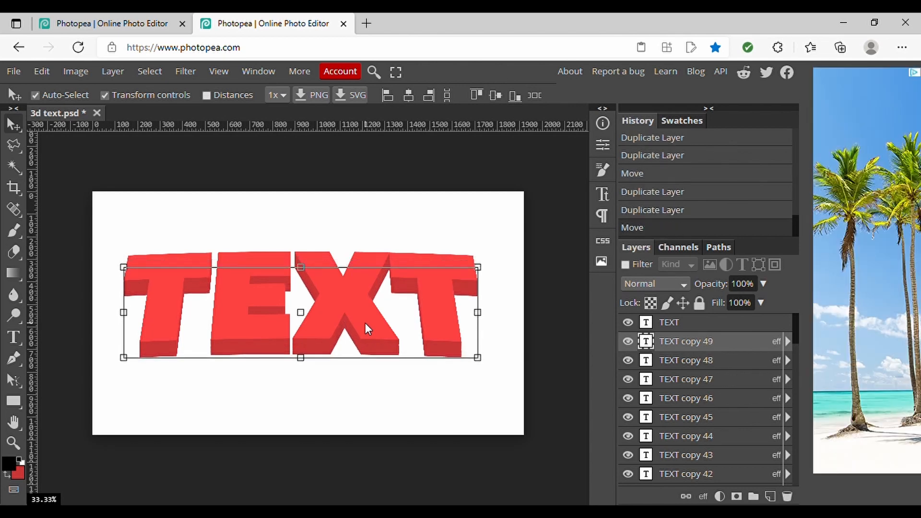
{"action": "key", "text": "alt+Down"}
{"action": "key", "text": "alt+Down"}
{"action": "key", "text": "alt+Down"}
{"action": "key", "text": "alt+Down"}
{"action": "key", "text": "alt+Down"}
{"action": "key", "text": "alt+Down"}
{"action": "key", "text": "alt+Down"}
{"action": "key", "text": "alt+Down"}
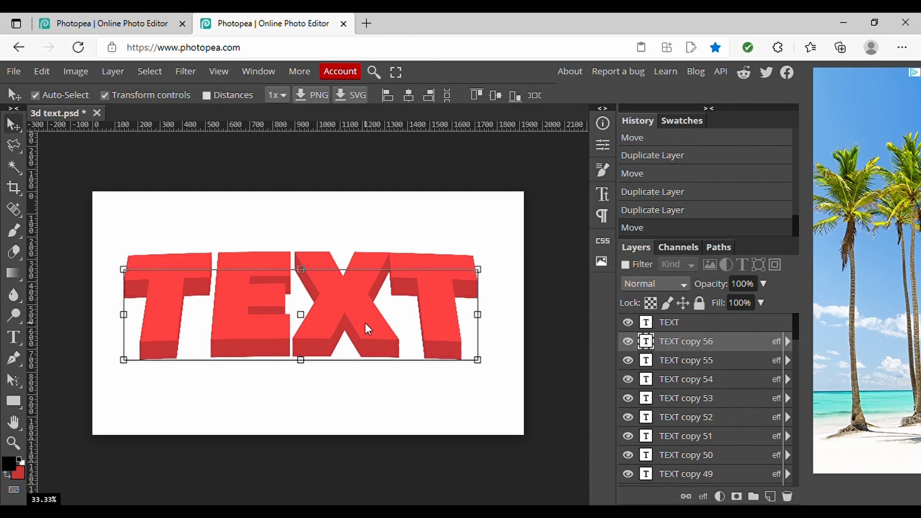
{"action": "key", "text": "alt+Down"}
{"action": "key", "text": "alt+Down"}
{"action": "key", "text": "alt+Down"}
{"action": "key", "text": "alt+Down"}
{"action": "key", "text": "alt+Down"}
{"action": "key", "text": "alt+Down"}
{"action": "key", "text": "alt+Down"}
{"action": "key", "text": "alt+Down"}
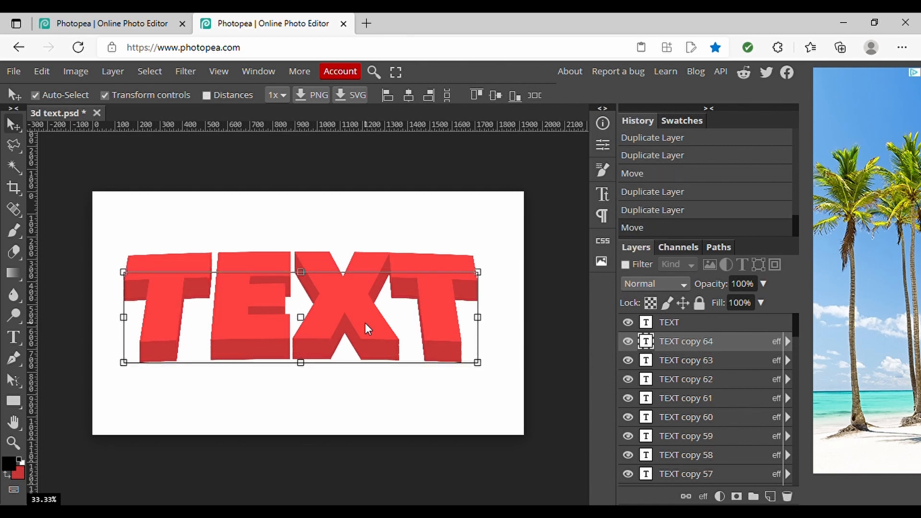
{"action": "key", "text": "alt+Down"}
{"action": "key", "text": "alt+Down"}
{"action": "key", "text": "alt+Down"}
{"action": "key", "text": "alt+Down"}
{"action": "key", "text": "alt+Down"}
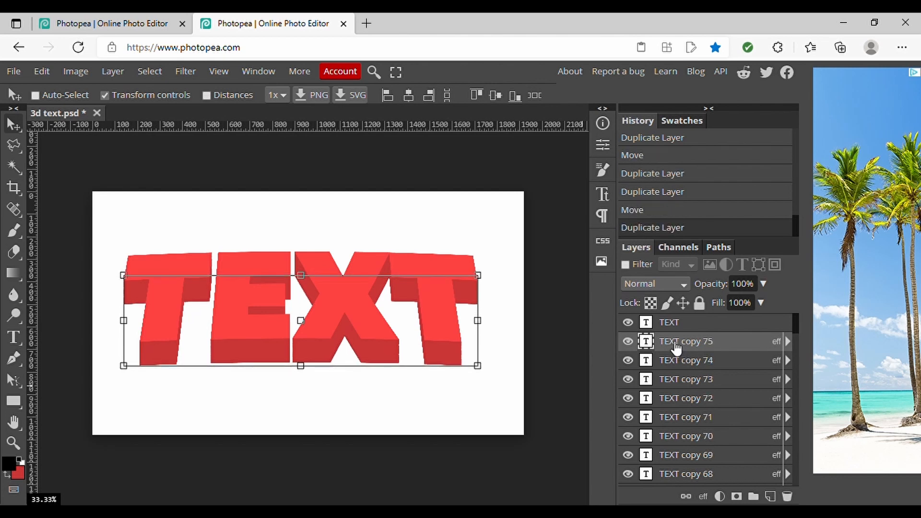
Step: Merge all the stacked dark red copies, from TEXT copy 75 to TEXT copy 2, and check the merged layer by toggling its visibility
{"action": "scroll", "coordinate": [676, 347], "scroll_direction": "down", "scroll_amount": 6}
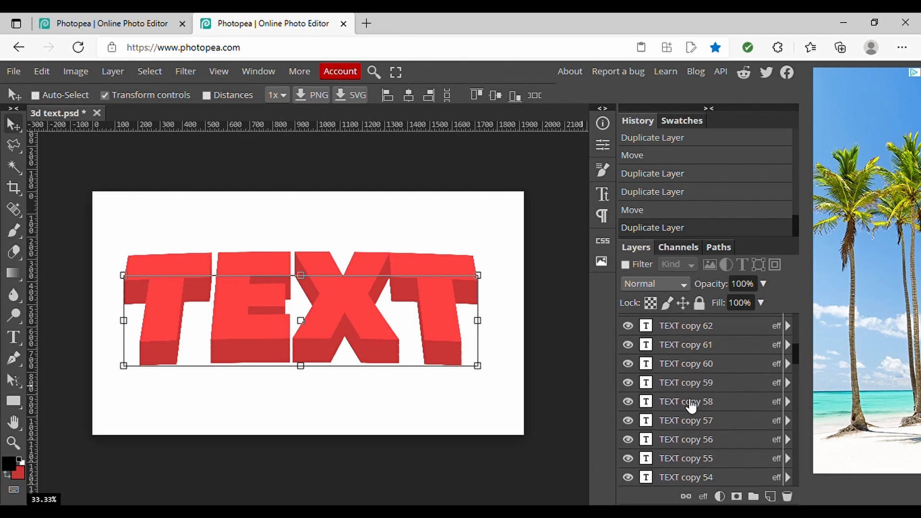
{"action": "scroll", "coordinate": [690, 406], "scroll_direction": "down", "scroll_amount": 20}
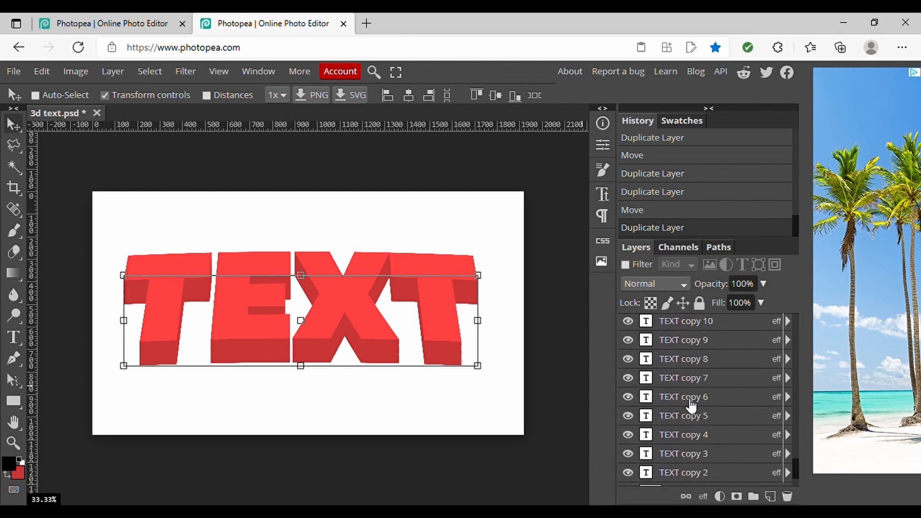
{"action": "scroll", "coordinate": [690, 405], "scroll_direction": "down", "scroll_amount": 2}
{"action": "left_click", "coordinate": [690, 419], "text": "shift"}
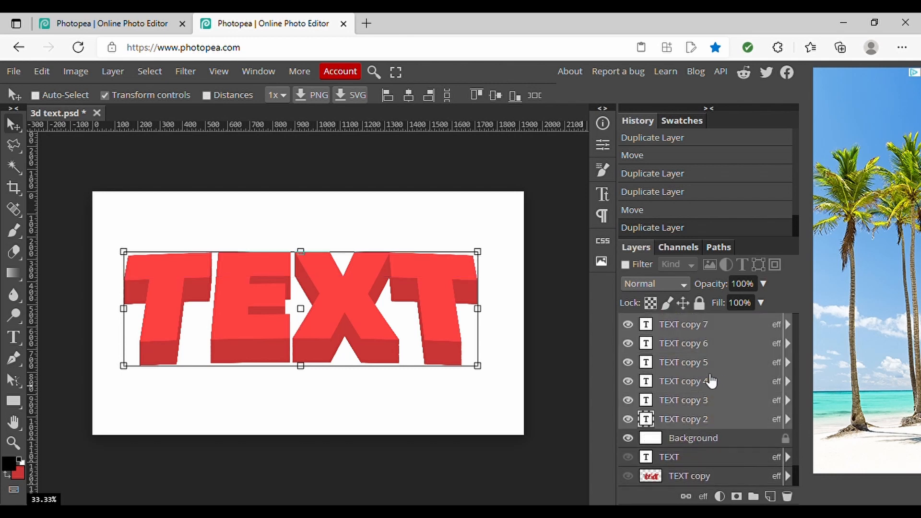
{"action": "scroll", "coordinate": [710, 381], "scroll_direction": "up", "scroll_amount": 20}
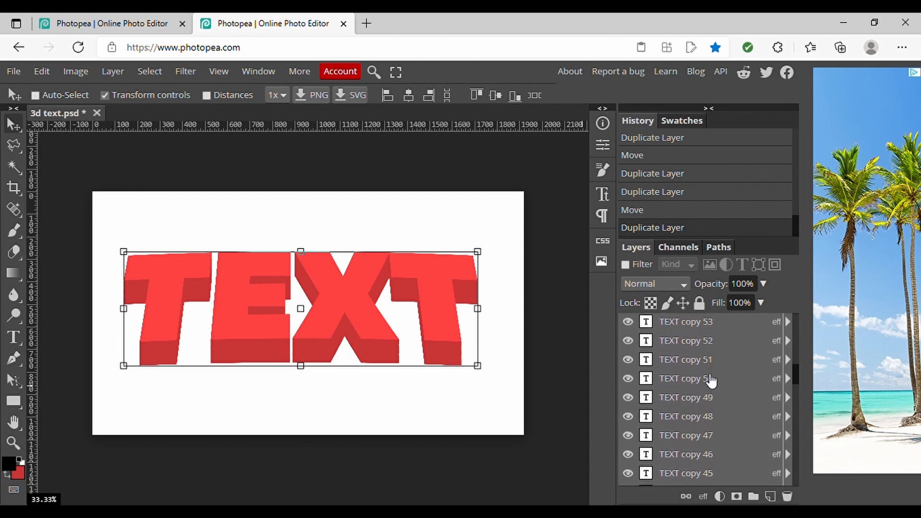
{"action": "right_click", "coordinate": [683, 401]}
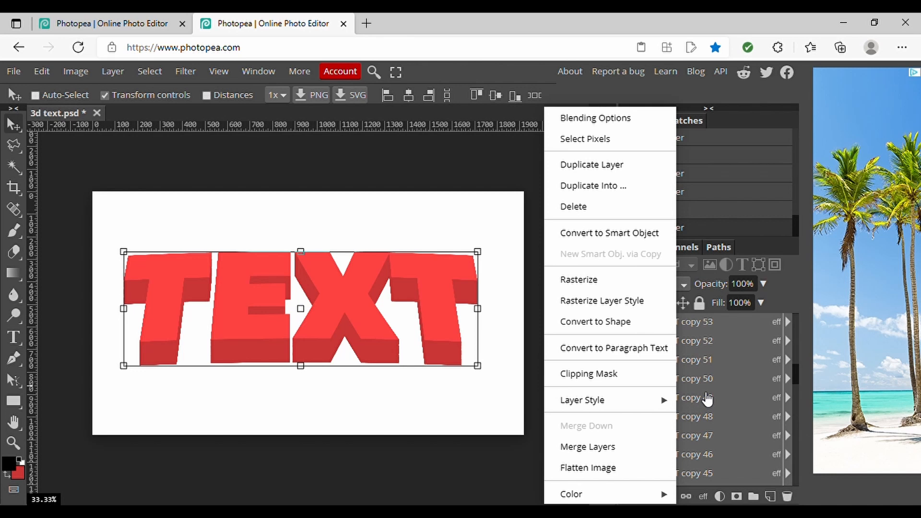
{"action": "left_click", "coordinate": [587, 448]}
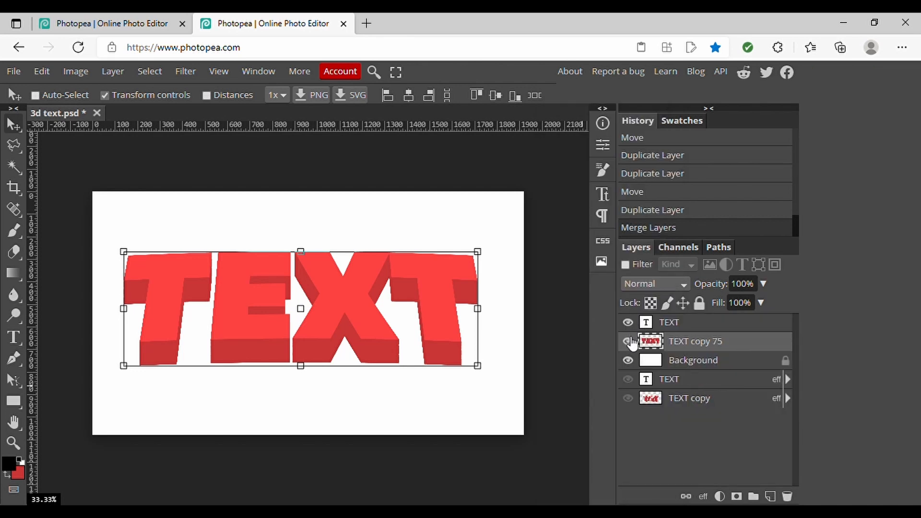
{"action": "left_click", "coordinate": [631, 341]}
{"action": "left_click", "coordinate": [629, 342]}
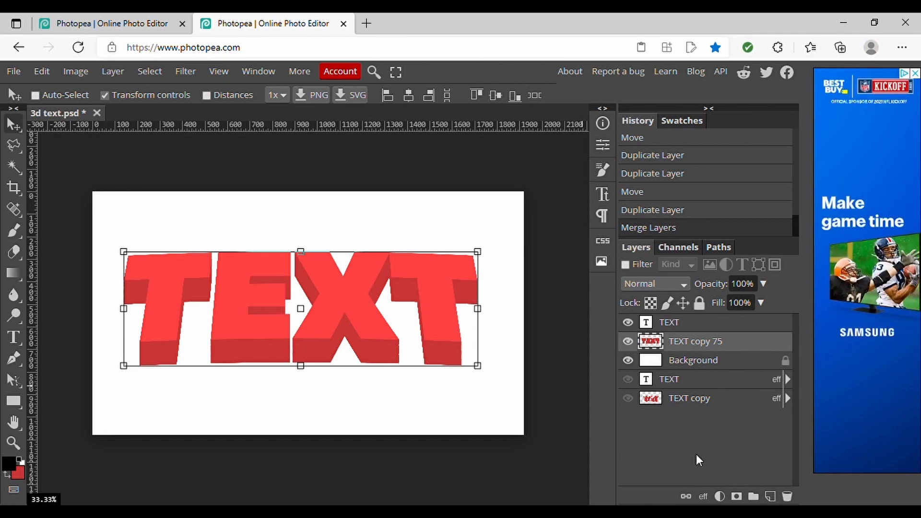
Step: Apply a Gradient Overlay with the preset settings to the merged extrusion layer
{"action": "left_click", "coordinate": [703, 498]}
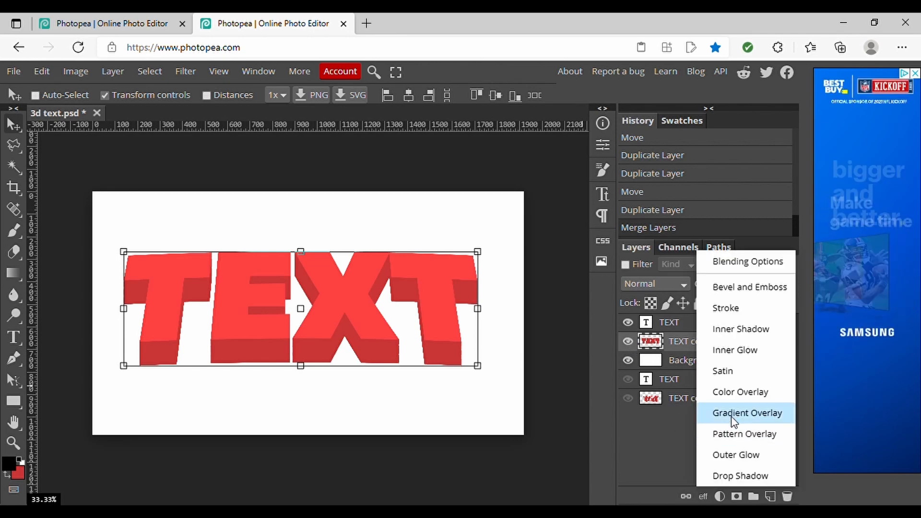
{"action": "left_click", "coordinate": [731, 414]}
{"action": "left_click", "coordinate": [798, 250]}
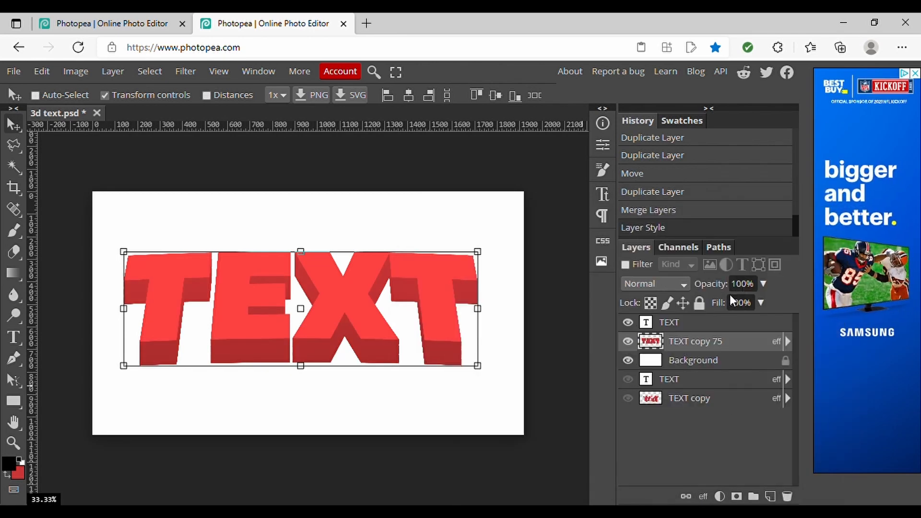
Step: Add a linear Gradient Overlay to the front TEXT layer, trying Overlay blending at 34% opacity
{"action": "left_click", "coordinate": [734, 324]}
{"action": "left_click", "coordinate": [703, 497]}
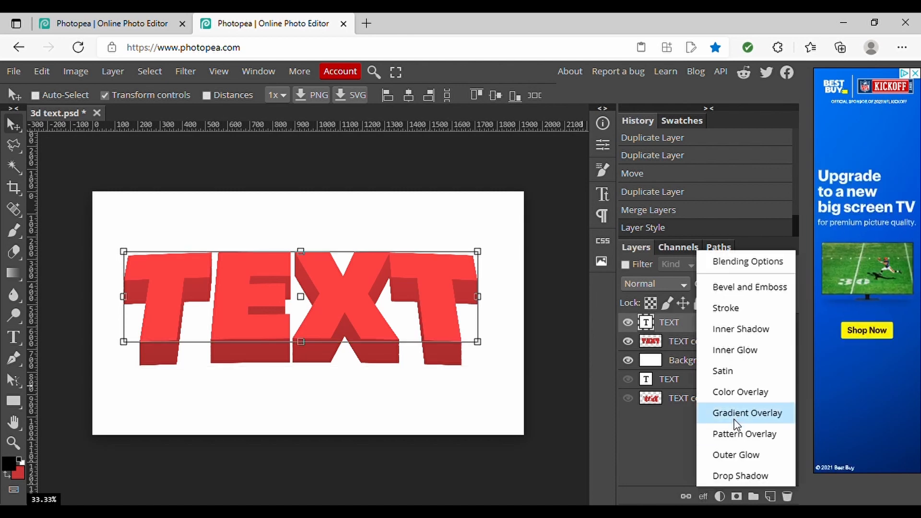
{"action": "left_click", "coordinate": [733, 414]}
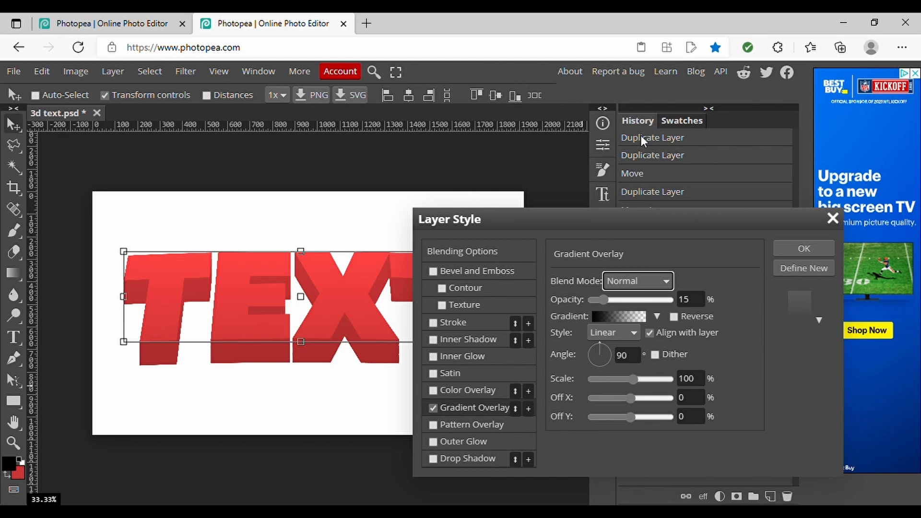
{"action": "left_click", "coordinate": [616, 232]}
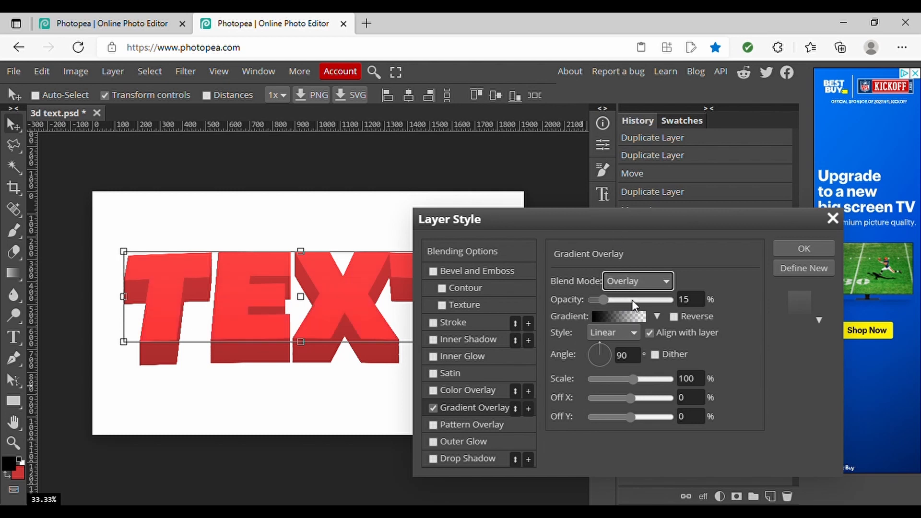
{"action": "mouse_move", "coordinate": [632, 300]}
{"action": "left_mouse_down"}
{"action": "mouse_move", "coordinate": [643, 301]}
{"action": "mouse_move", "coordinate": [617, 298]}
{"action": "left_mouse_up"}
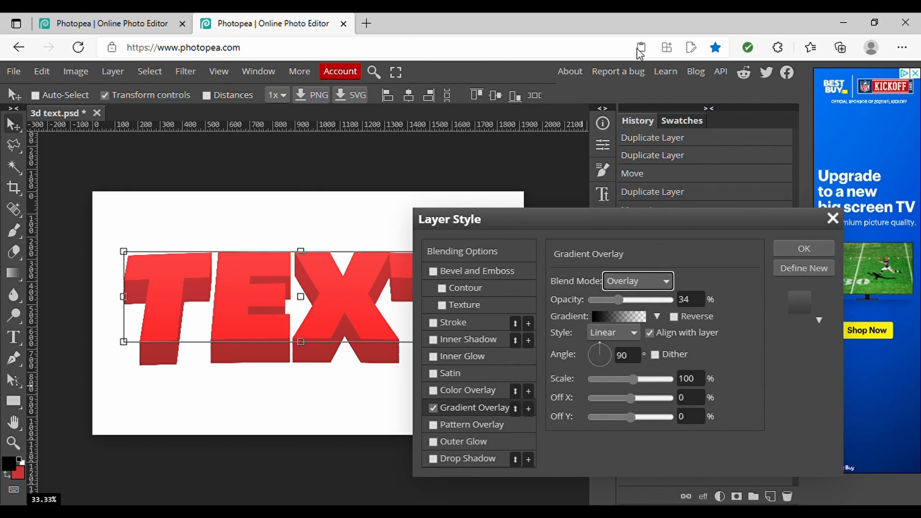
Step: Set the front text's gradient to Normal blending at a lower opacity, accept the style, and turn off the transform controls
{"action": "left_click", "coordinate": [636, 13]}
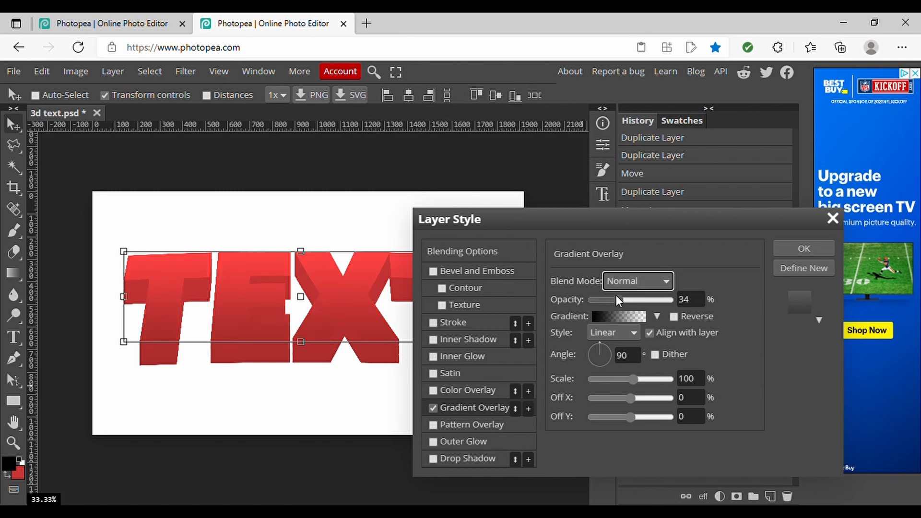
{"action": "left_click_drag", "start_coordinate": [616, 295], "coordinate": [595, 292]}
{"action": "left_click", "coordinate": [791, 249]}
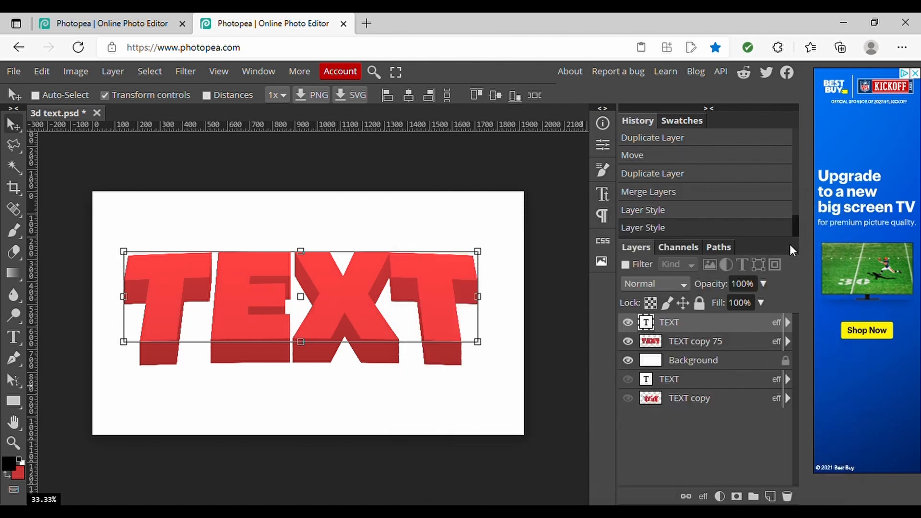
{"action": "left_click", "coordinate": [108, 96]}
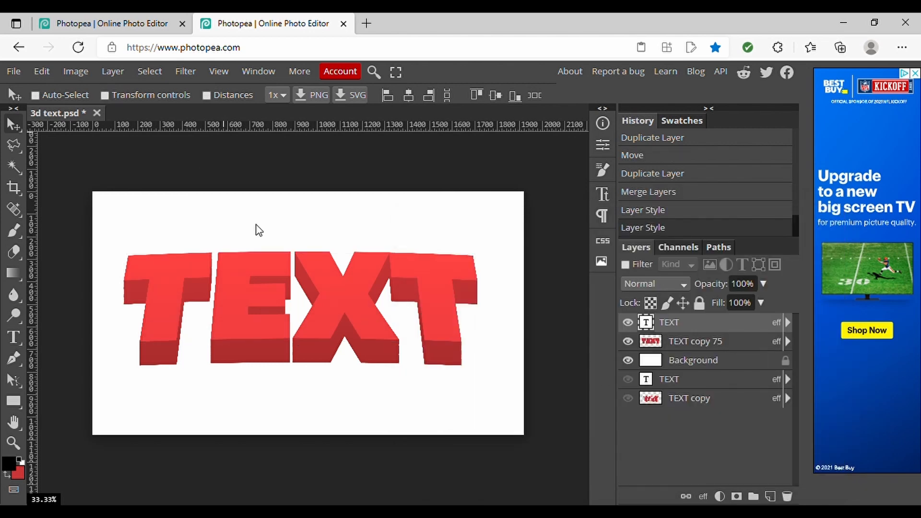